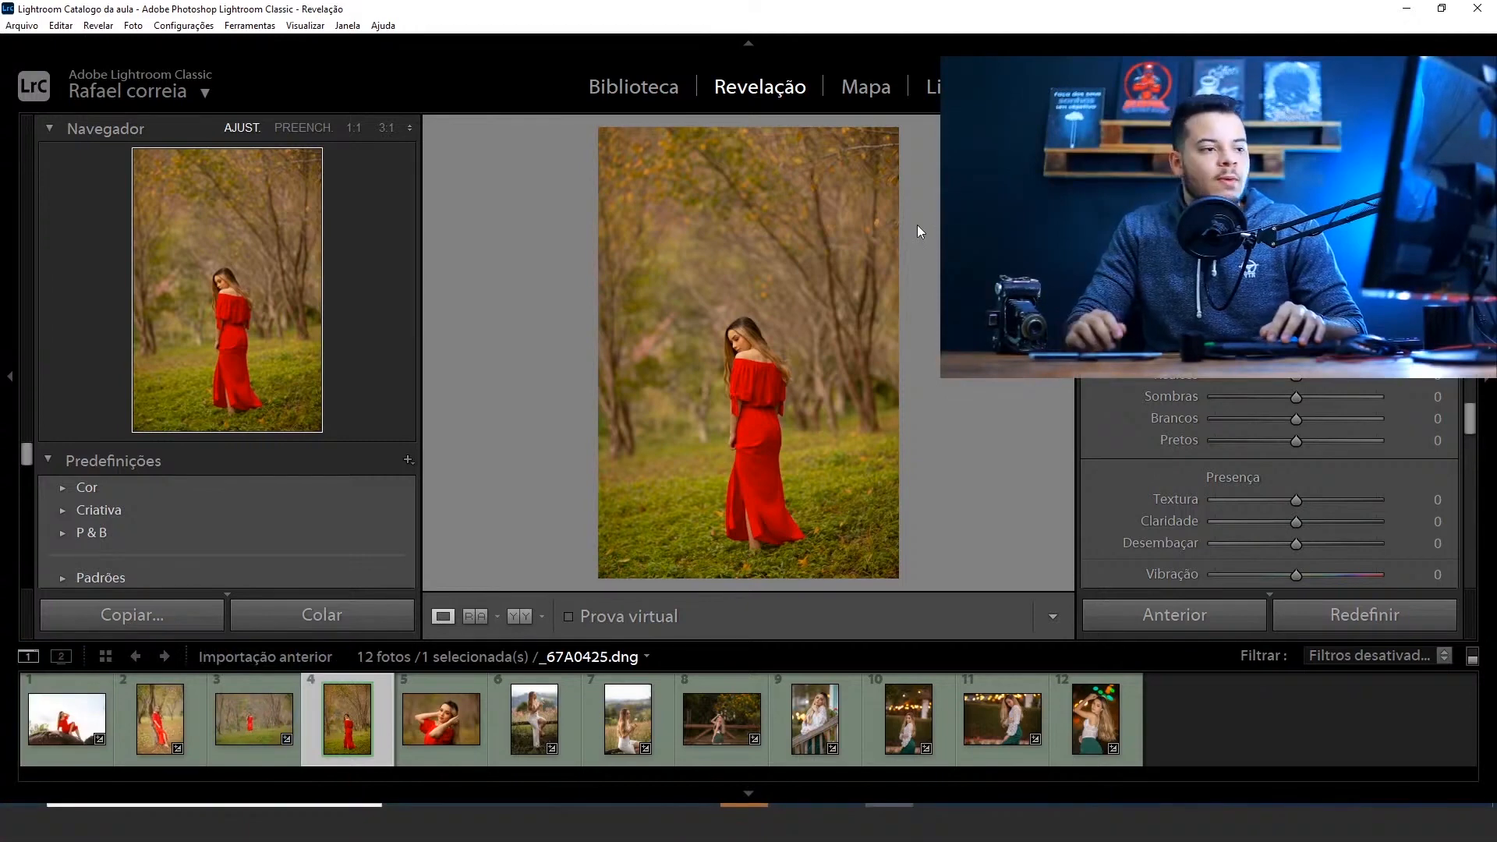
Collapse the Básico and HSL / Cor sections and expand Curva de tons
scroll(1456, 386, up, 5)
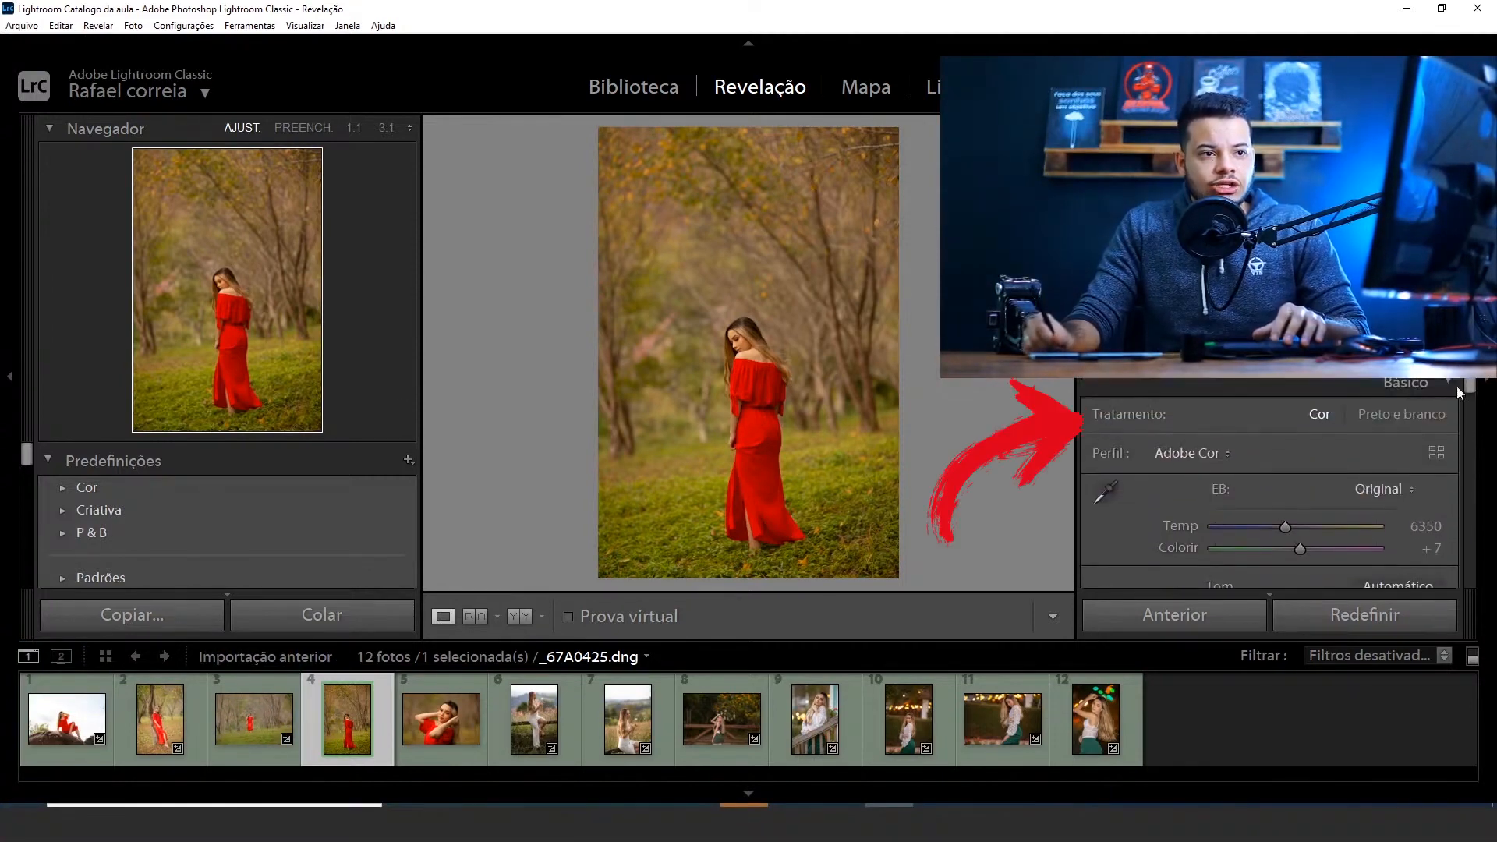
click(1434, 382)
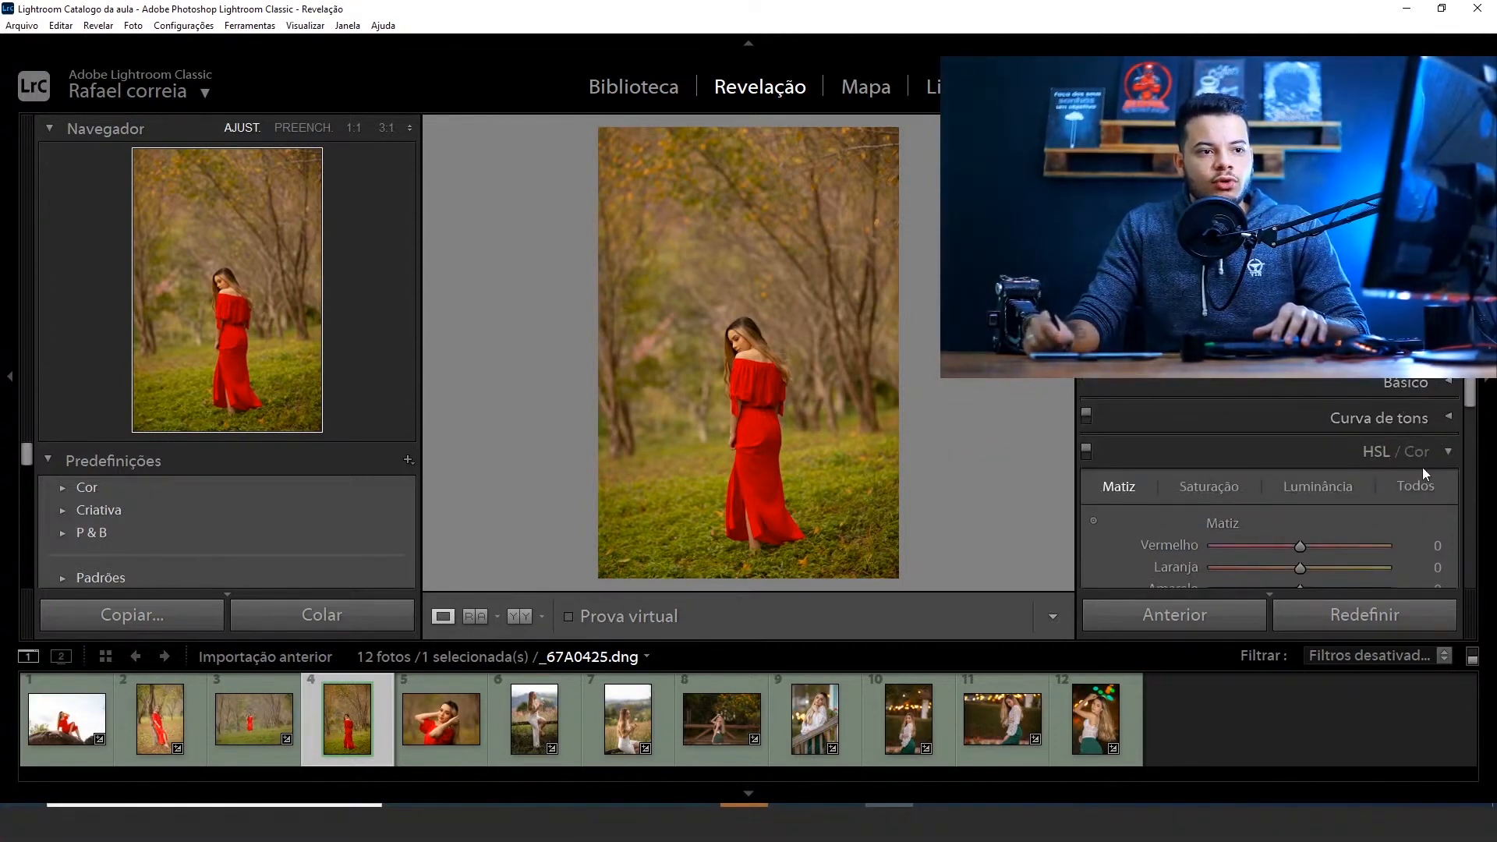
click(1447, 455)
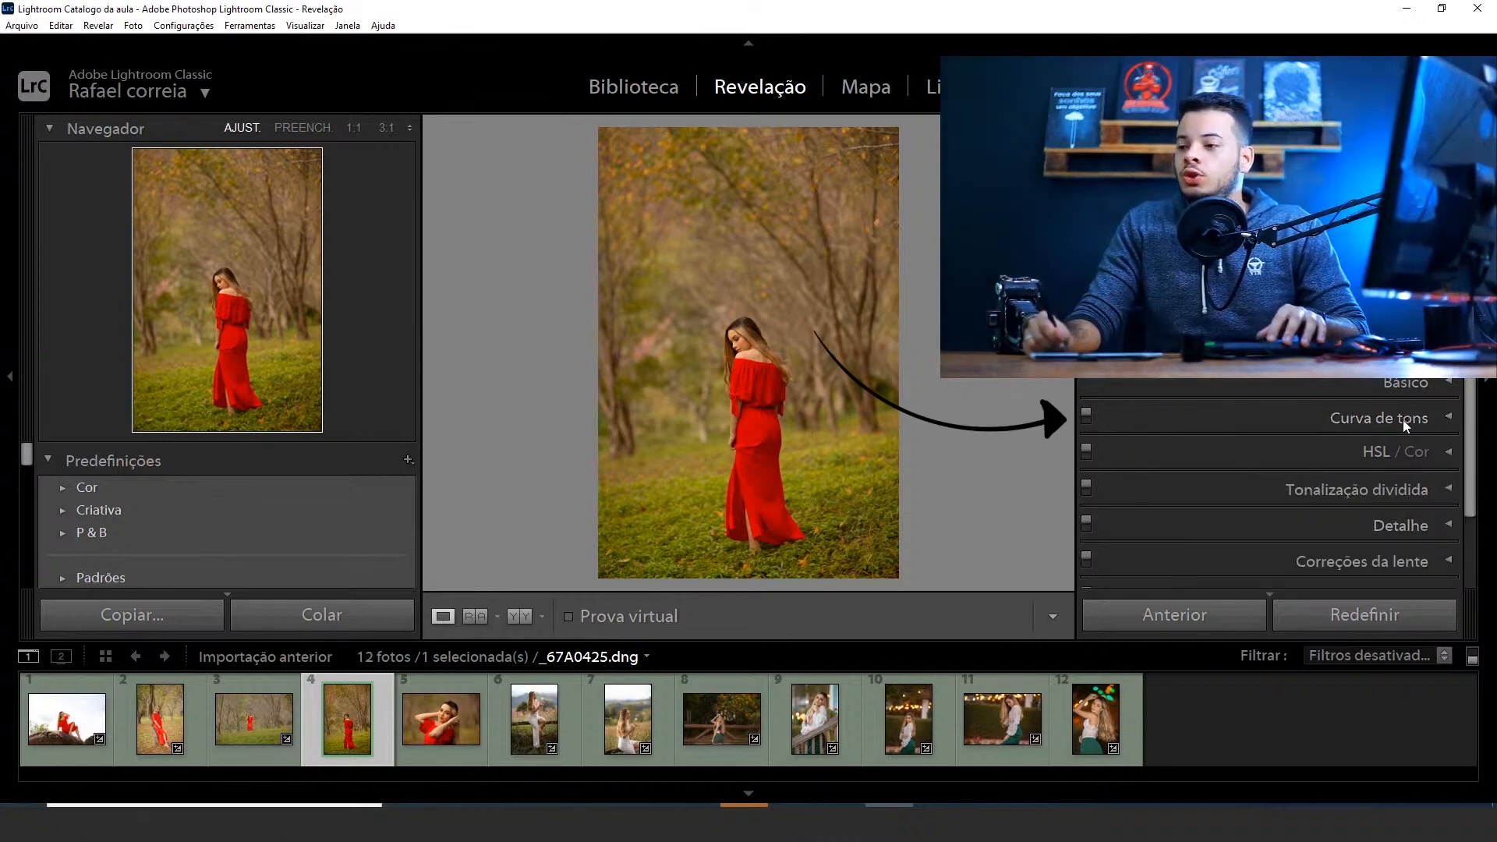
click(1421, 427)
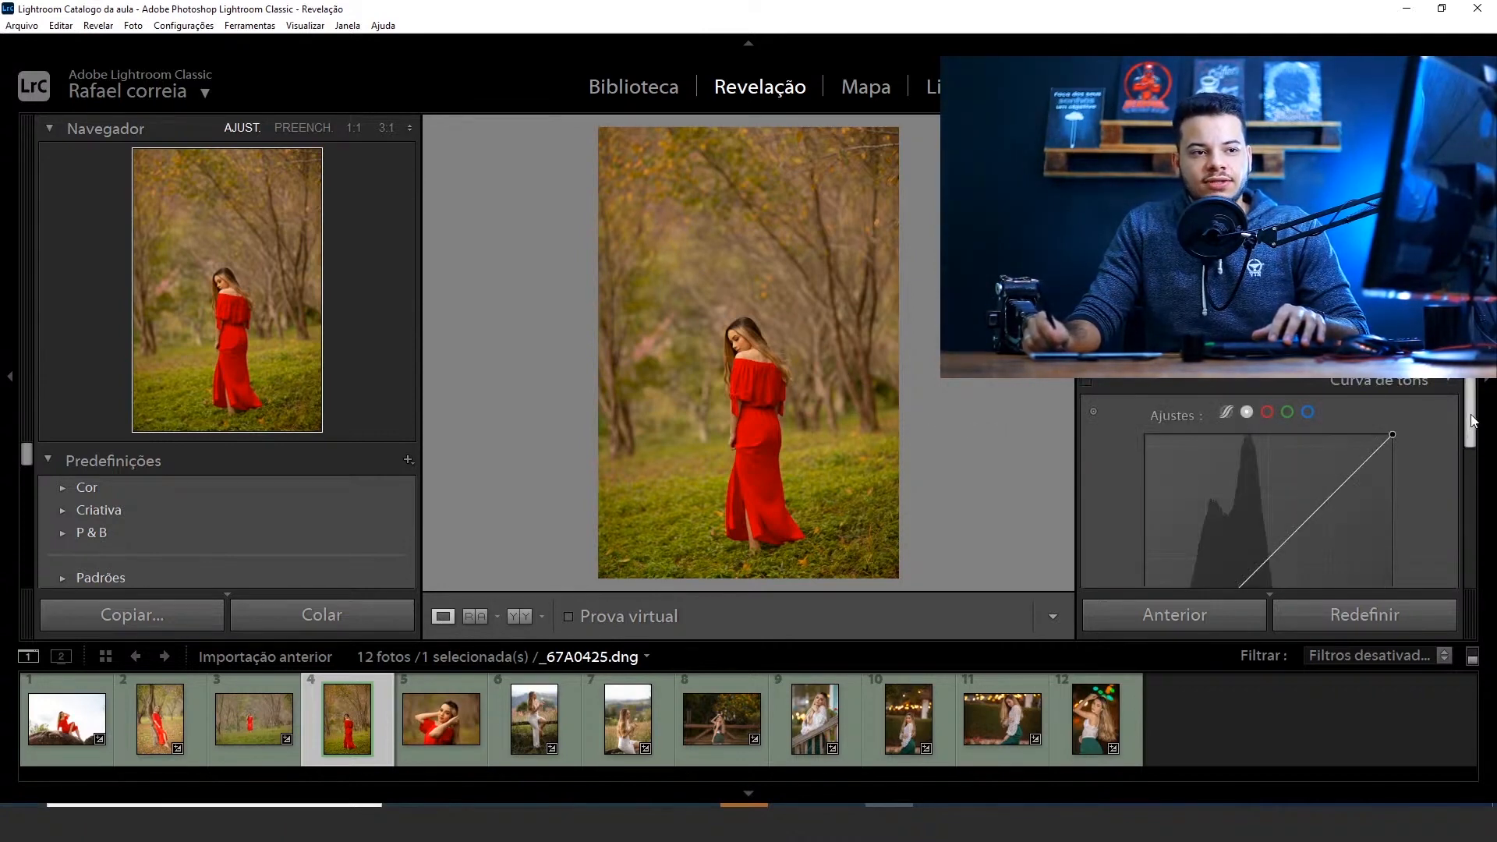
scroll(1473, 421, down, 1)
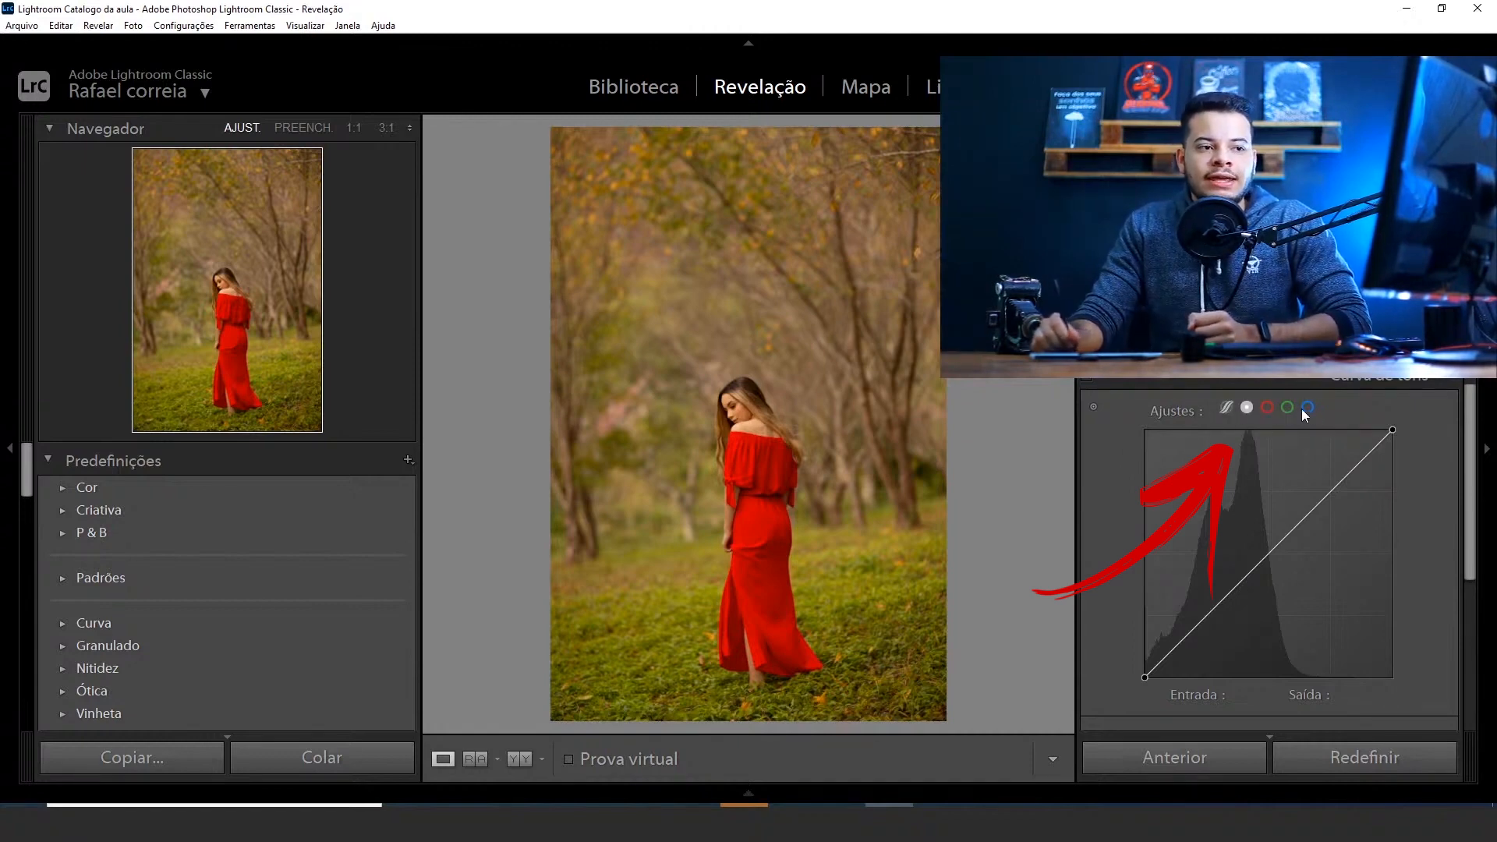
Show the tone curve's parametric mode, return to the point curve and view its settings
click(1224, 408)
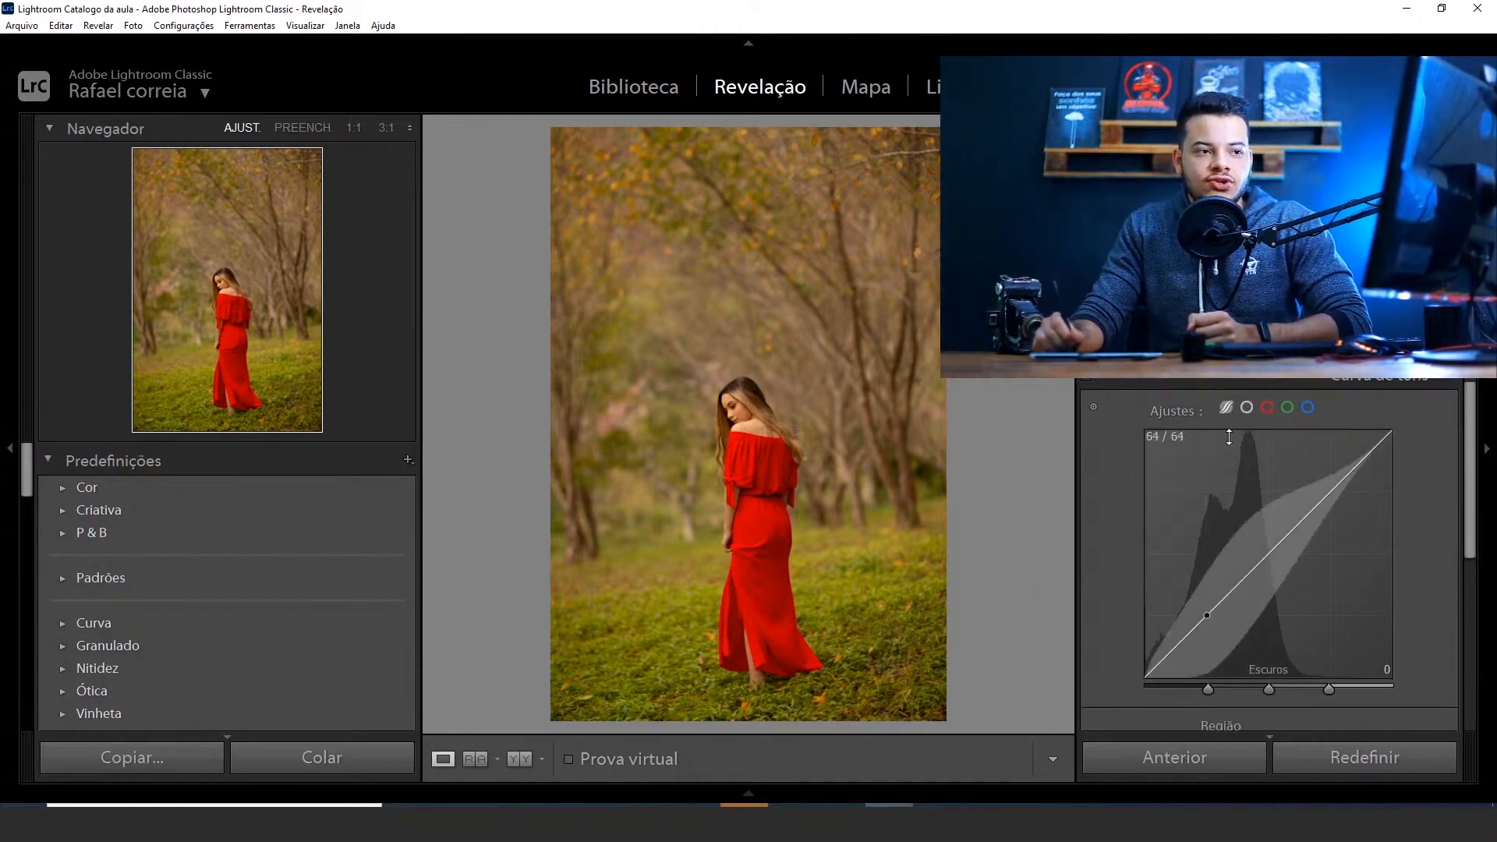
drag(1469, 491, 1473, 444)
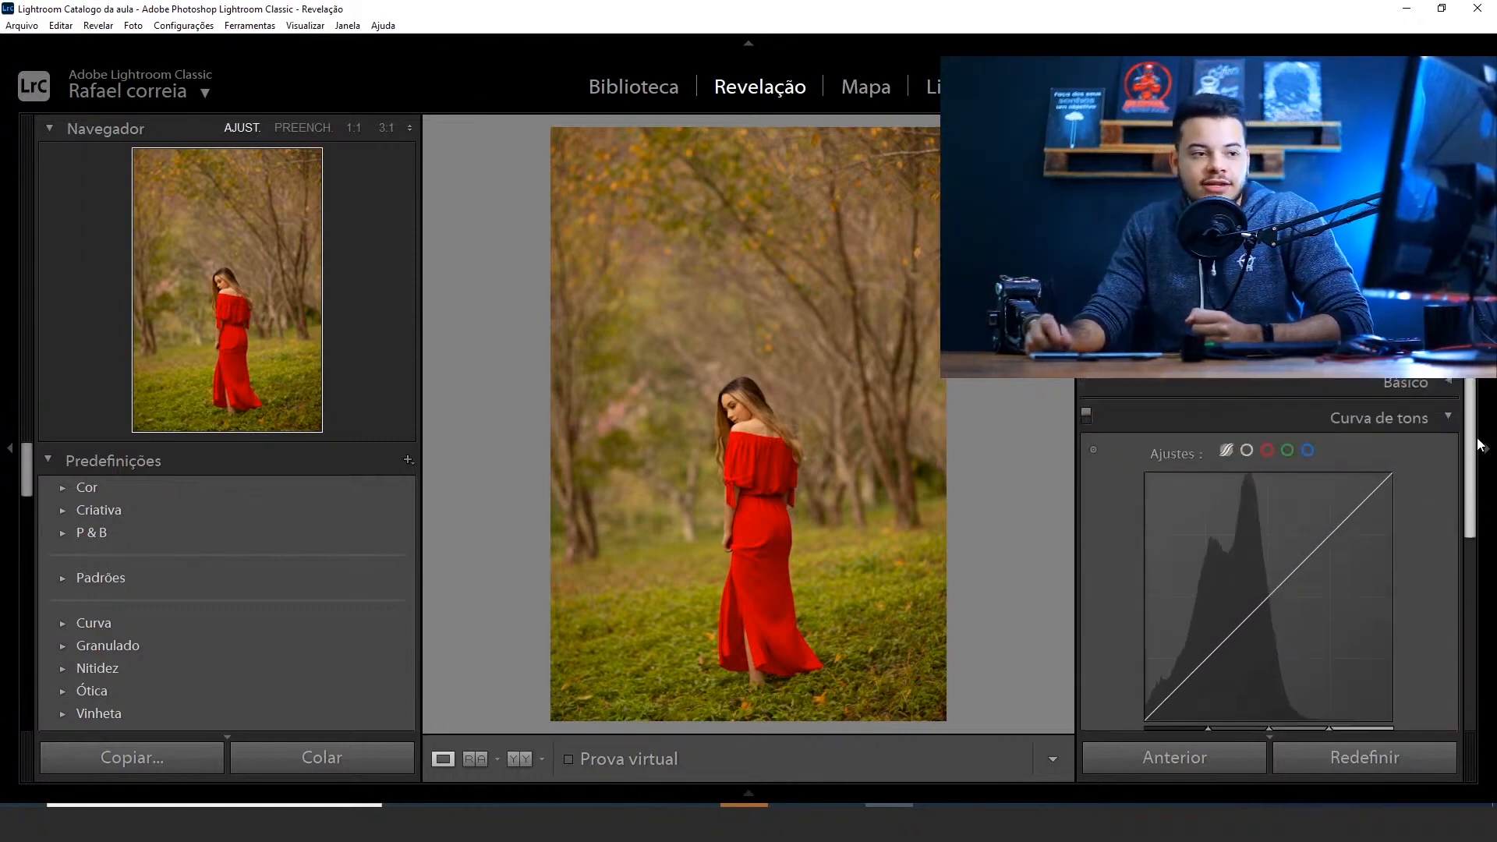
click(1247, 451)
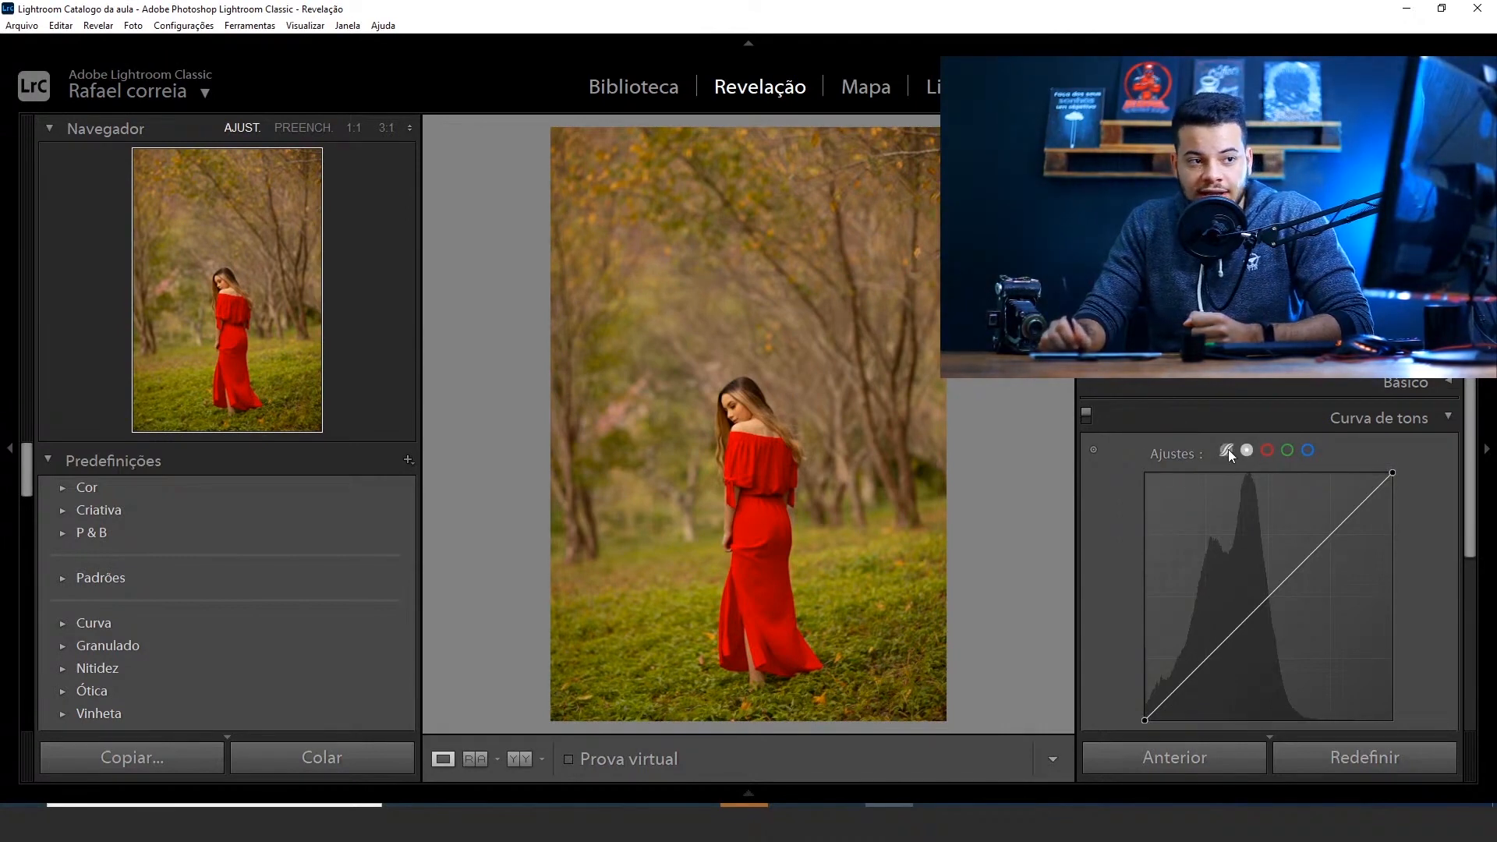
click(1246, 450)
click(1247, 453)
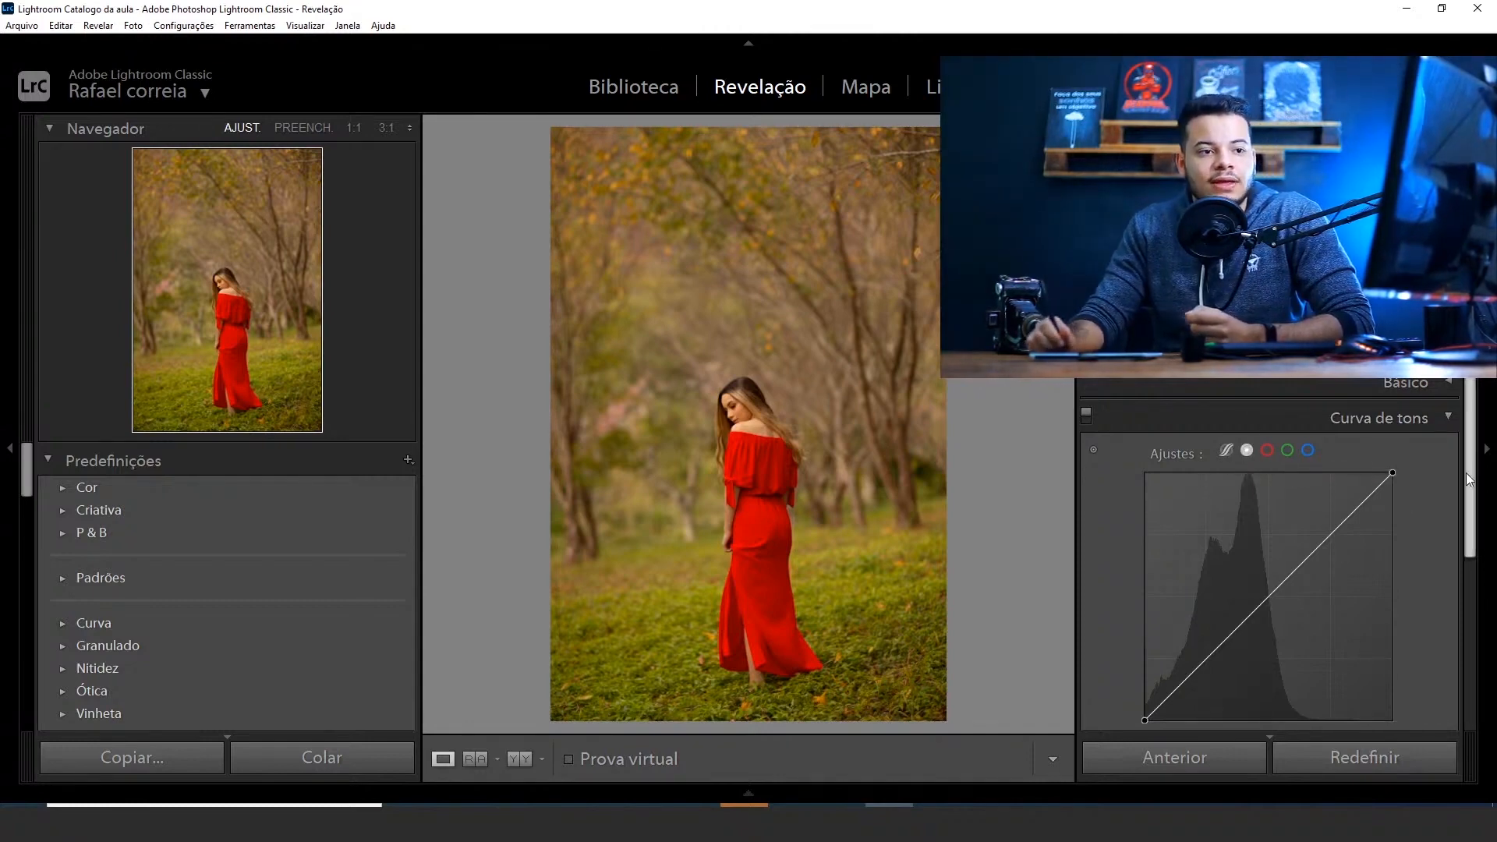
drag(1469, 485, 1471, 546)
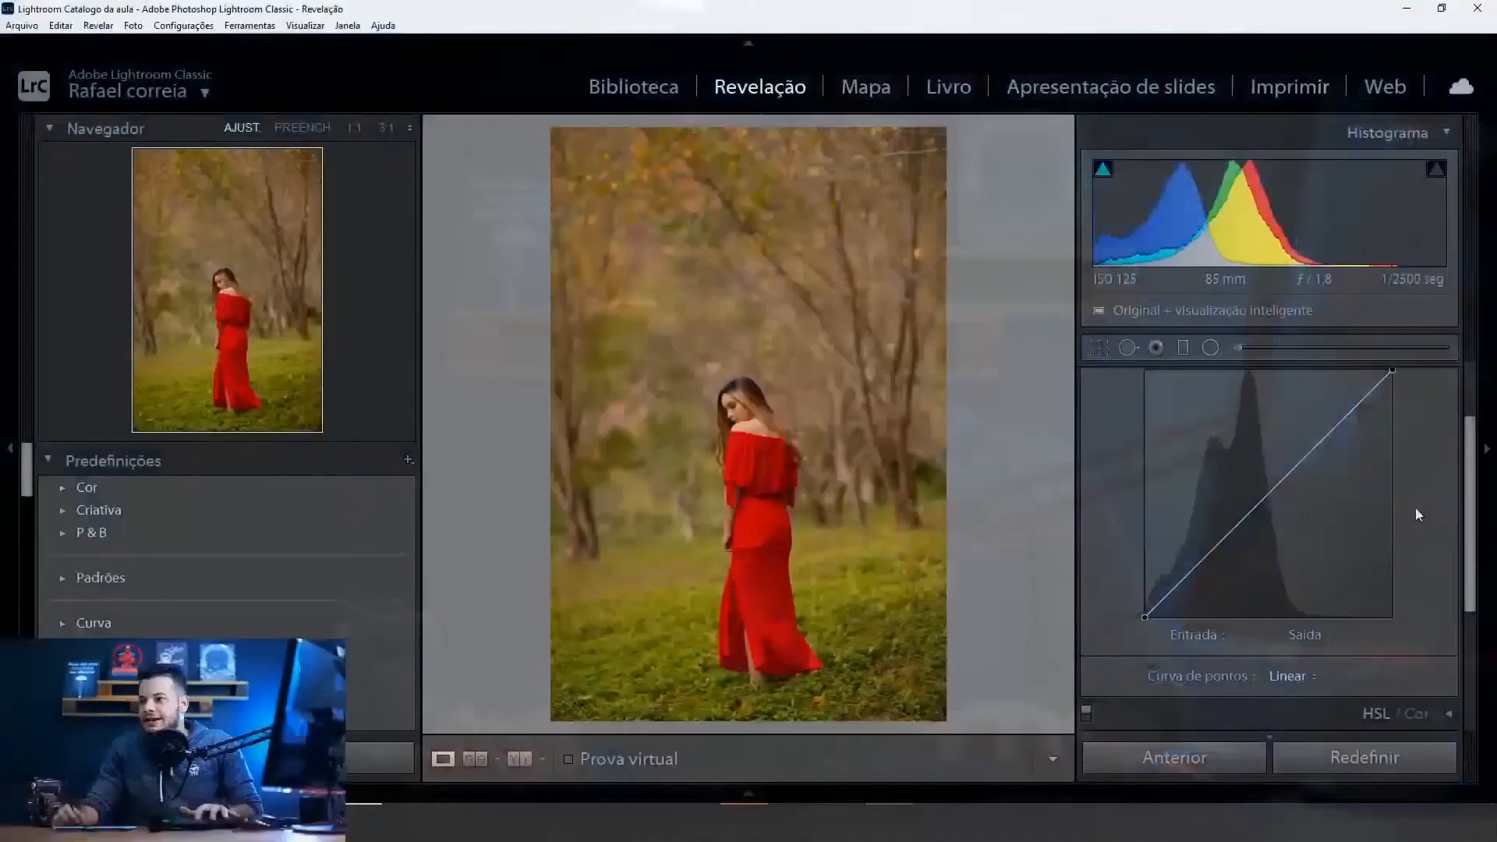
View the red, green and blue channel curves of the tone curve in turn, ending on blue
scroll(1443, 496, up, 1)
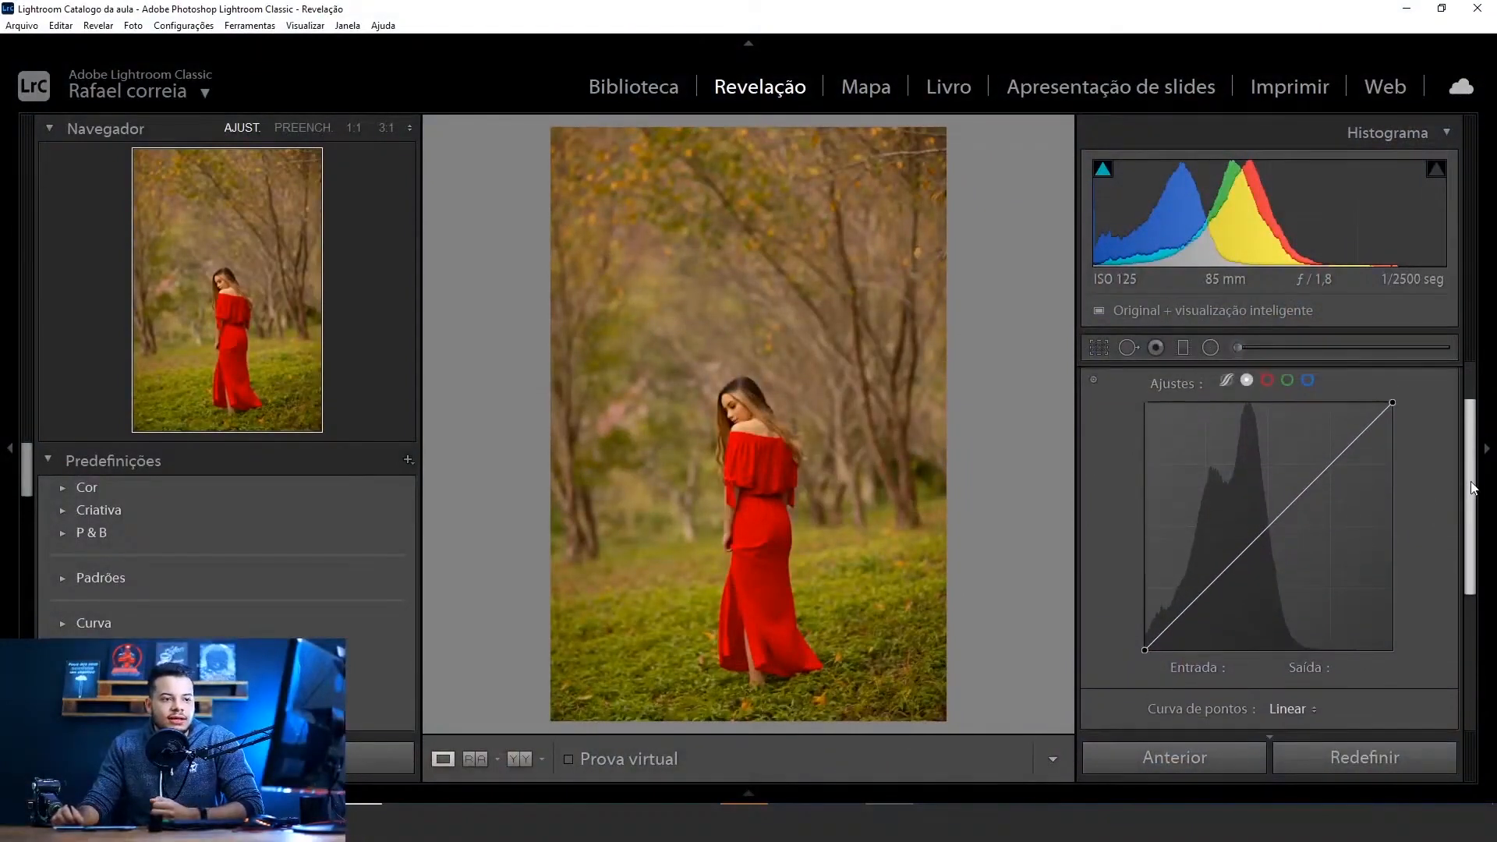
click(1267, 379)
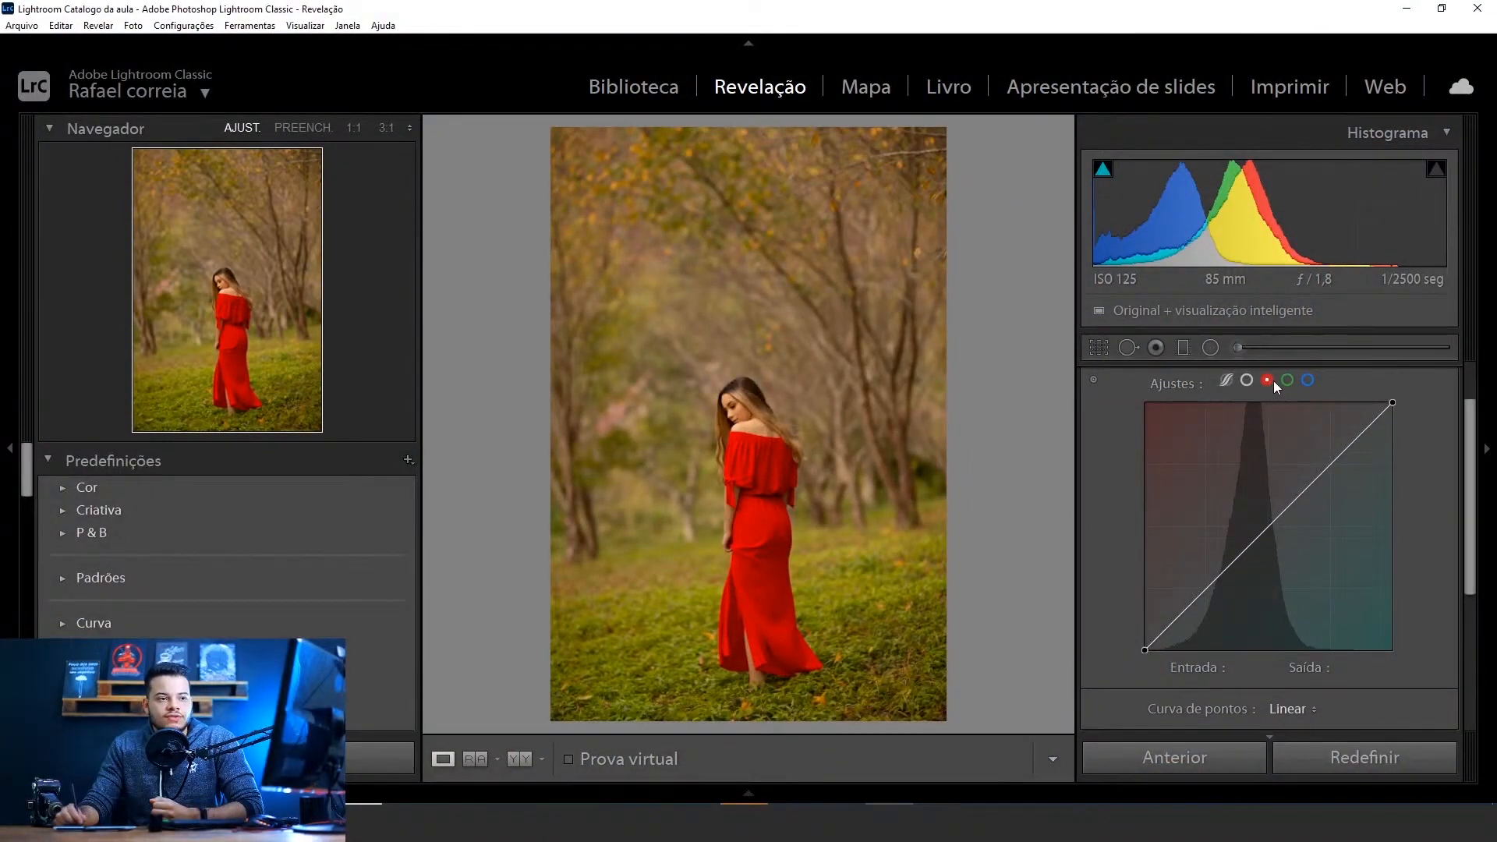
click(1288, 381)
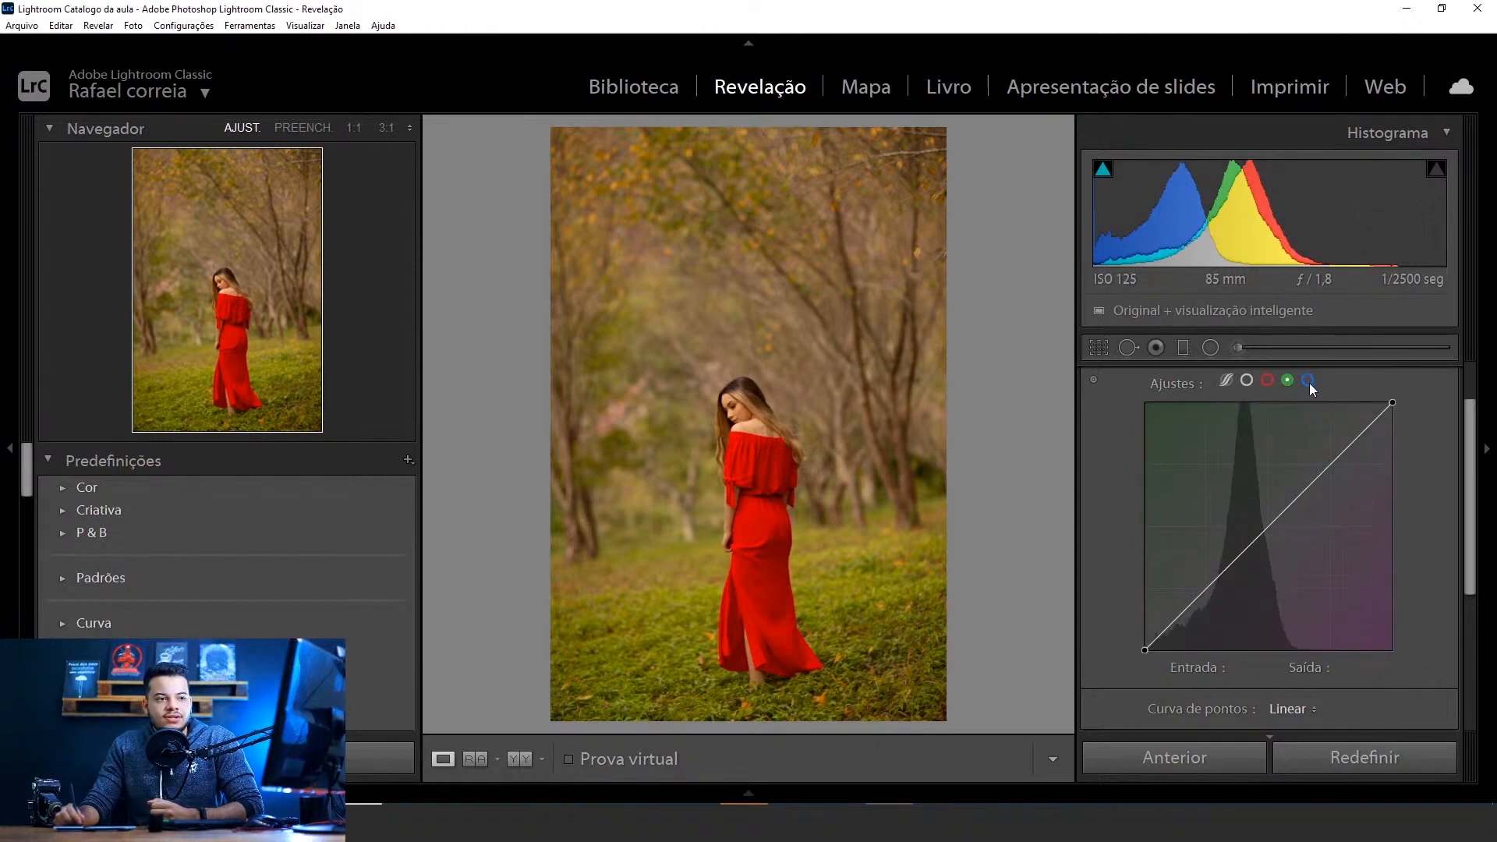
click(1308, 380)
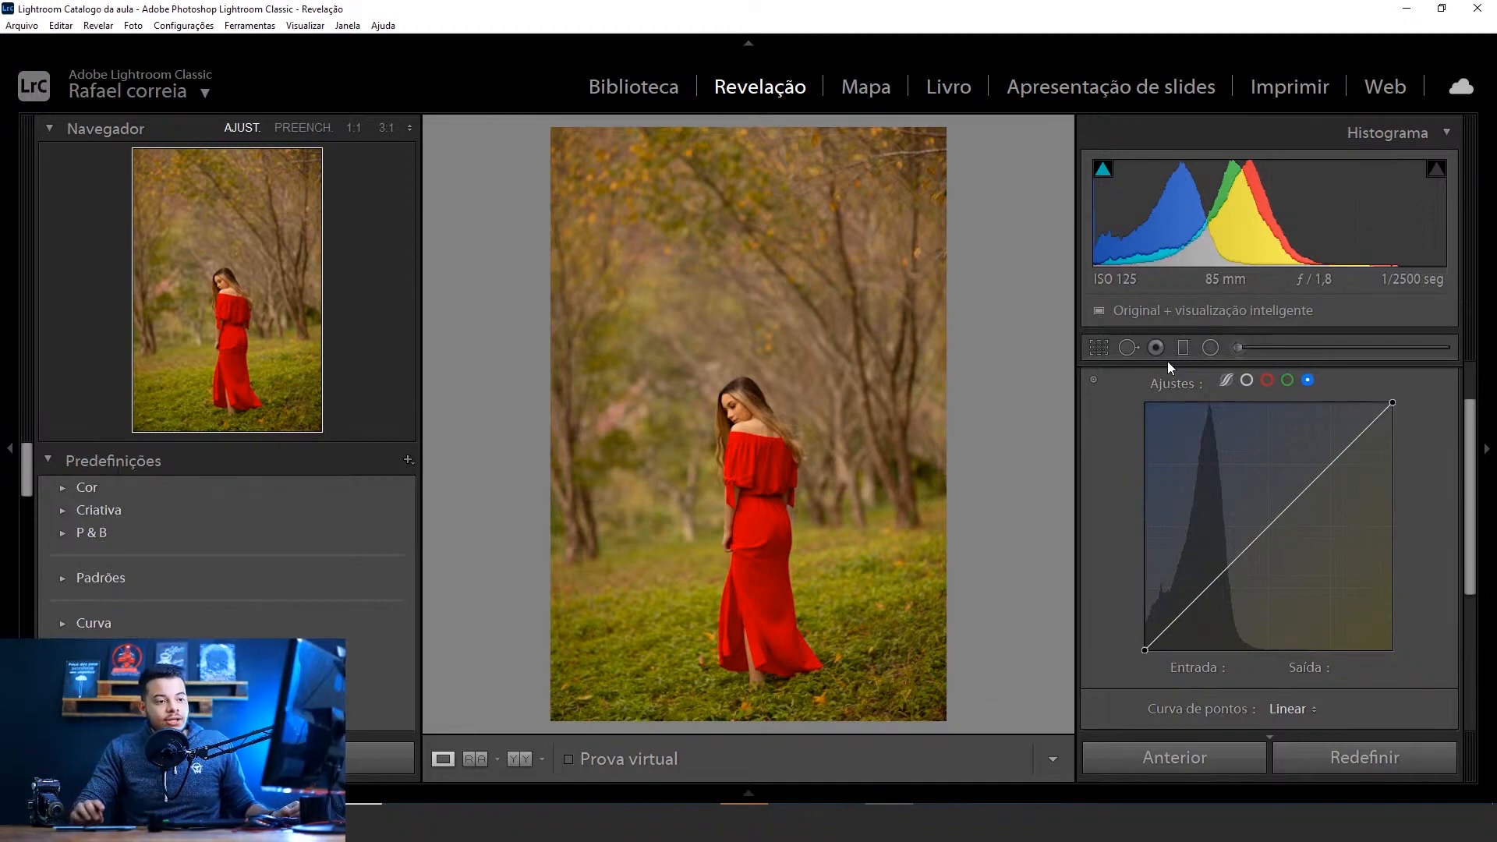
click(1266, 381)
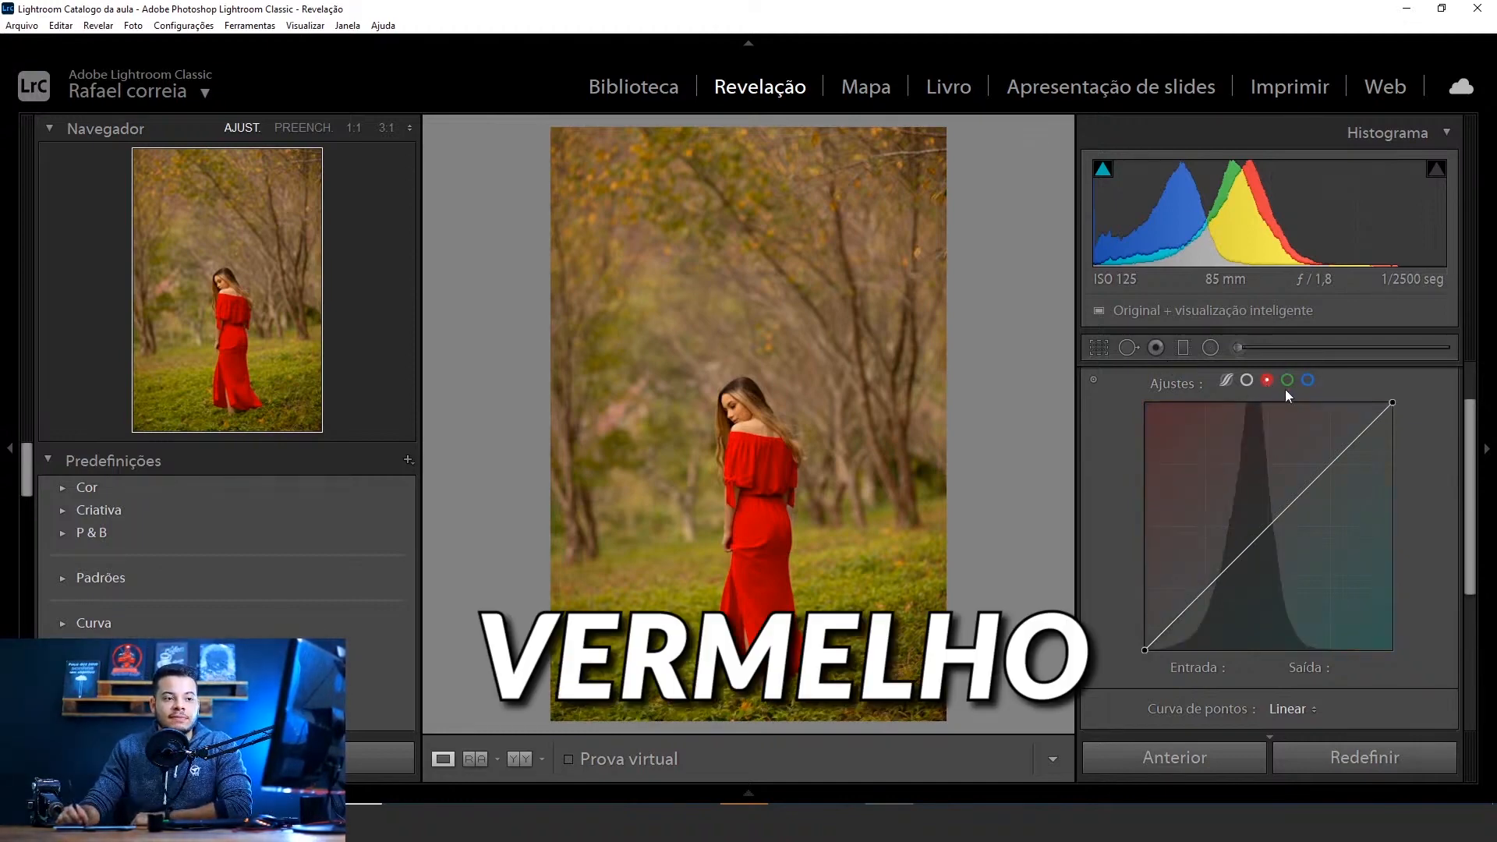
click(1288, 381)
click(1309, 381)
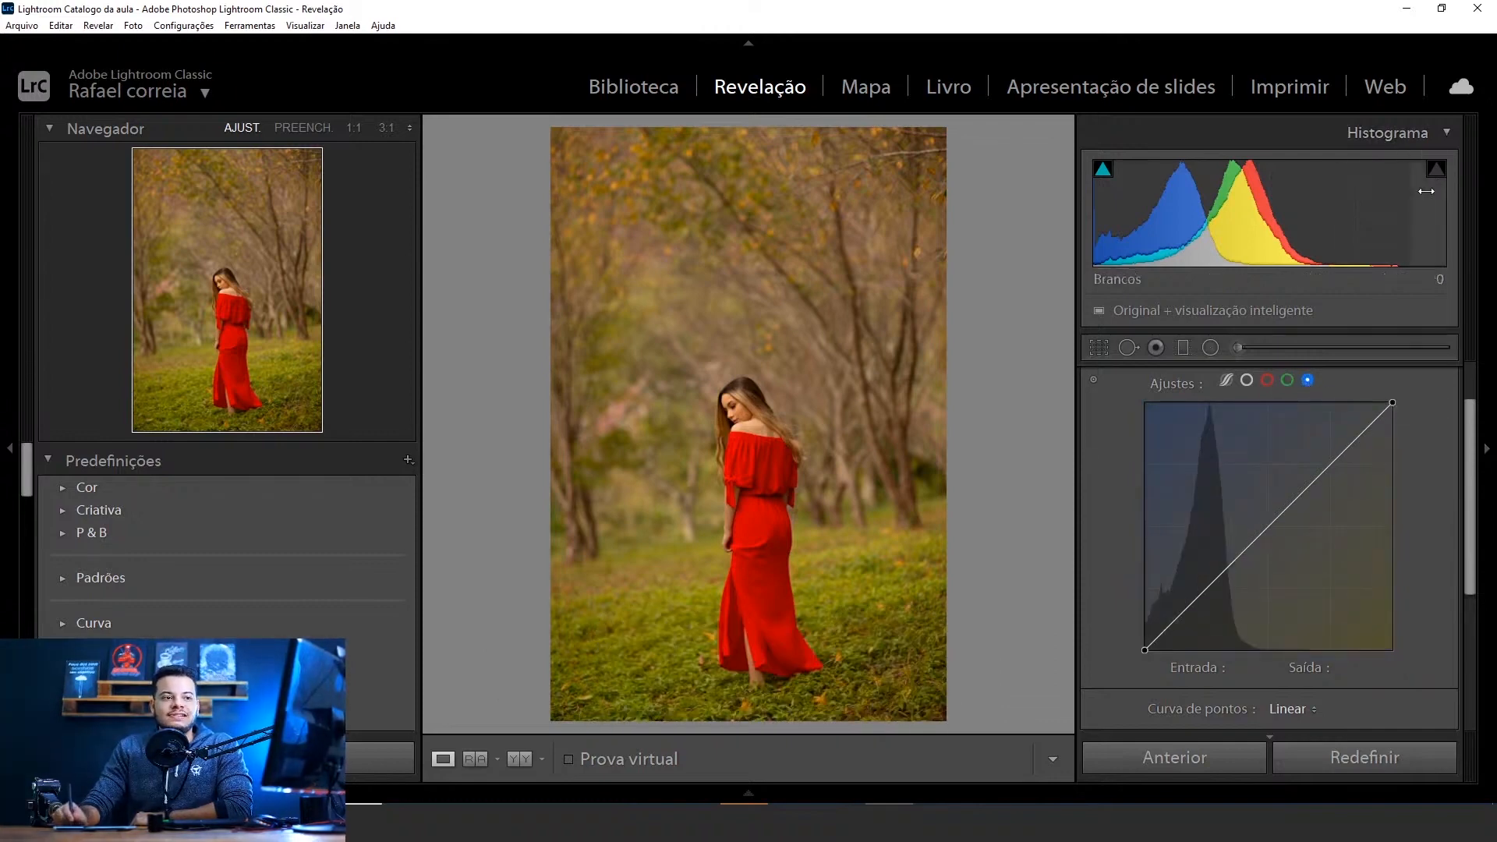
Collapse the Histograma section so the whole Curva de tons section fits in view
click(1450, 133)
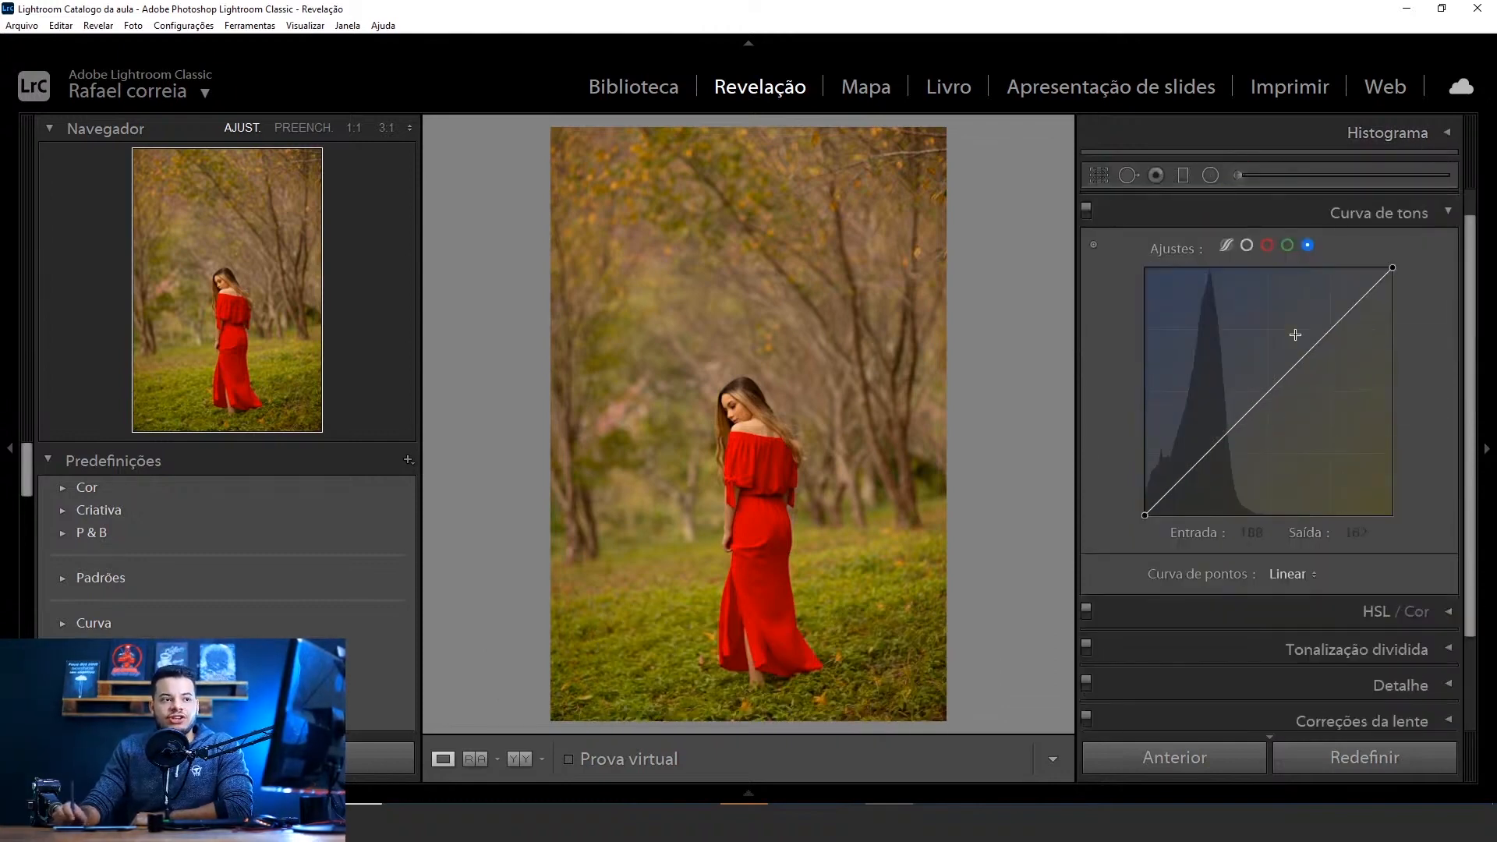
drag(1472, 422, 1471, 406)
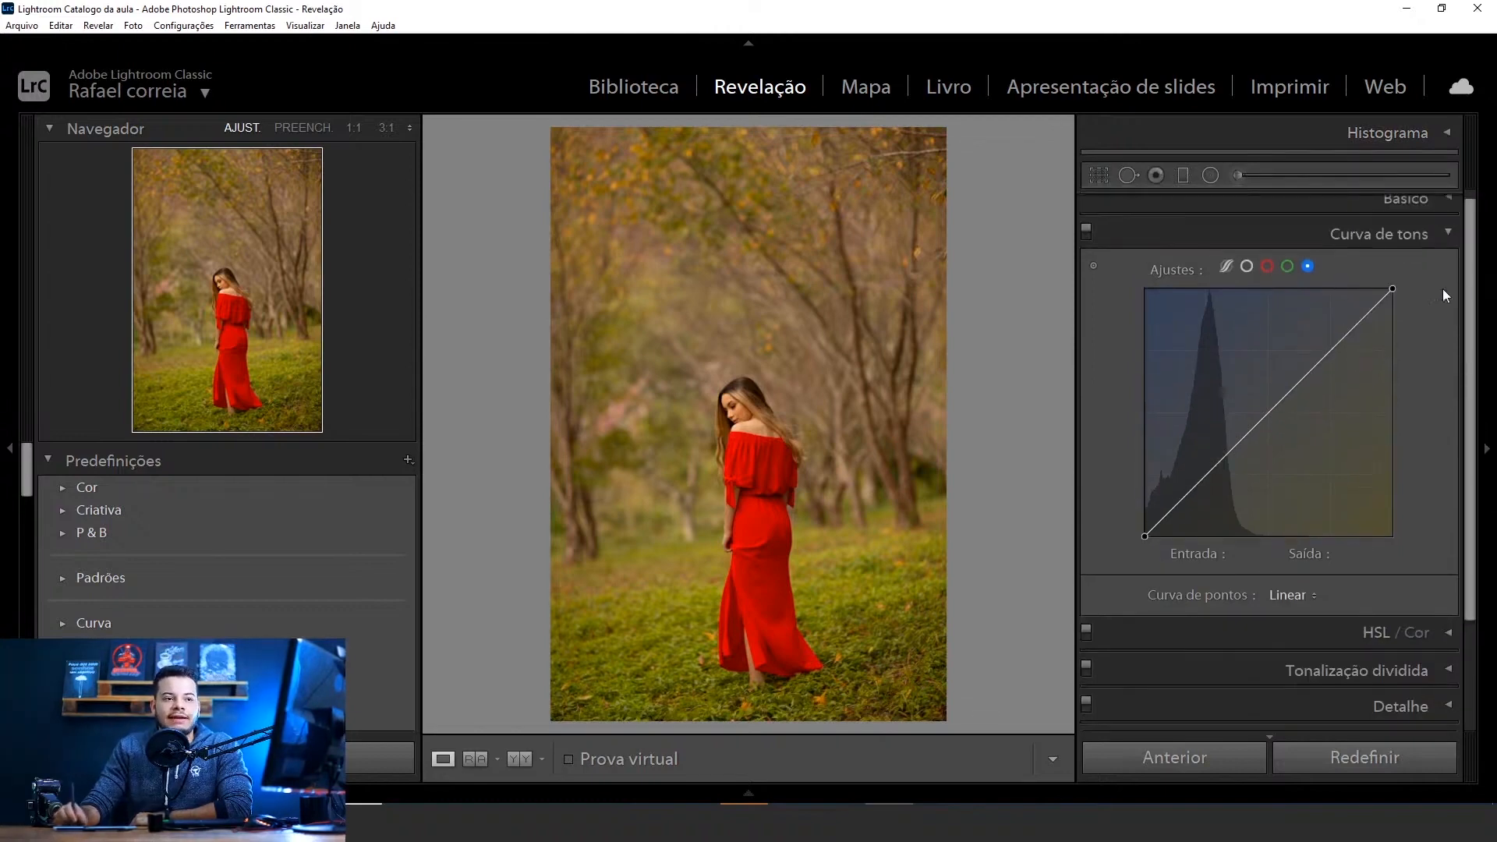
drag(1472, 282, 1471, 266)
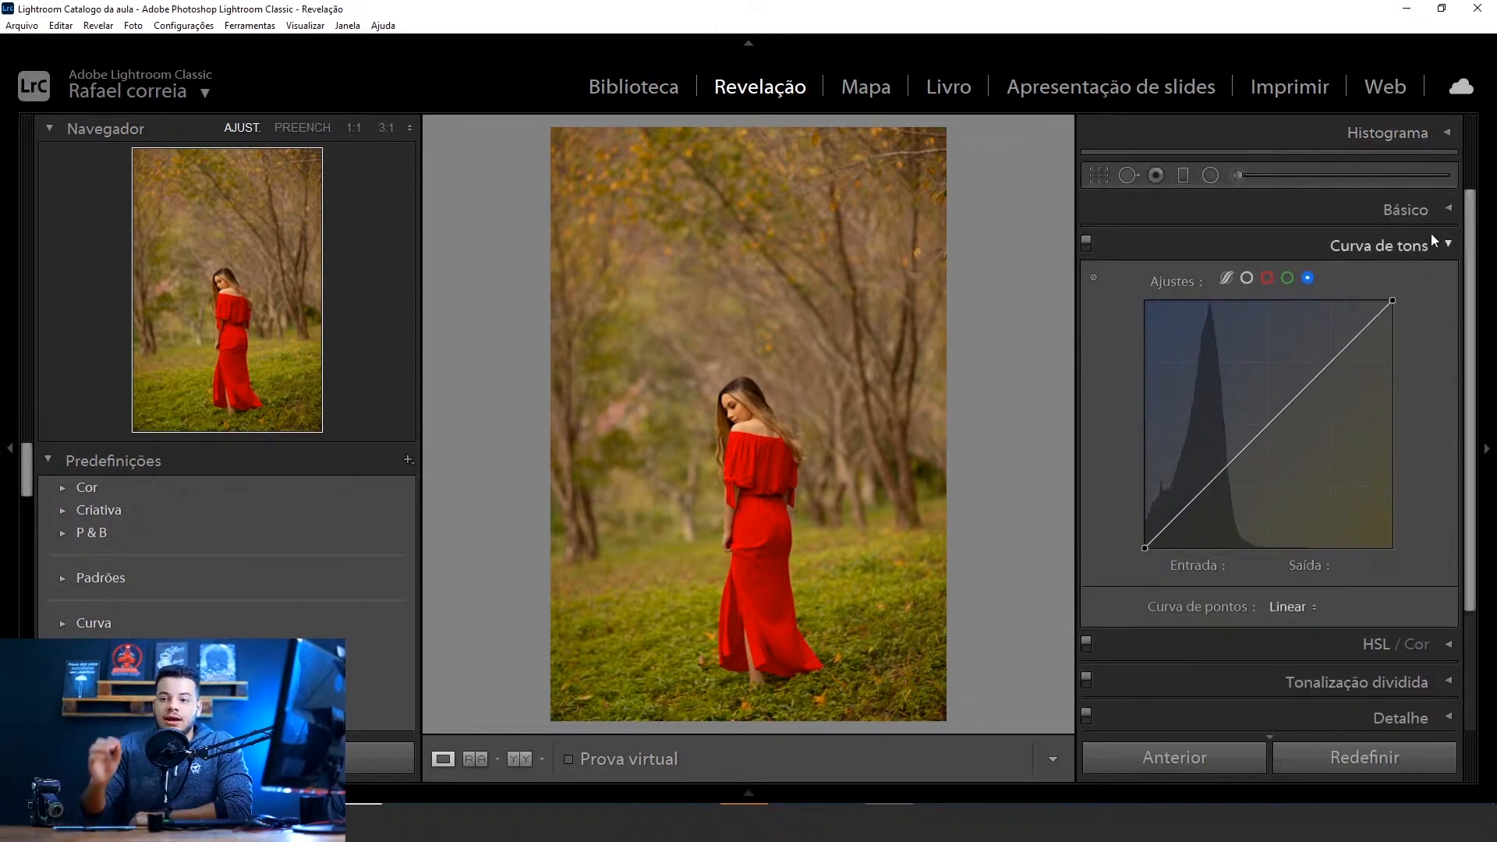
Try bending the red channel curve downward with a point at input 177, output 99, and remove that point
click(1266, 277)
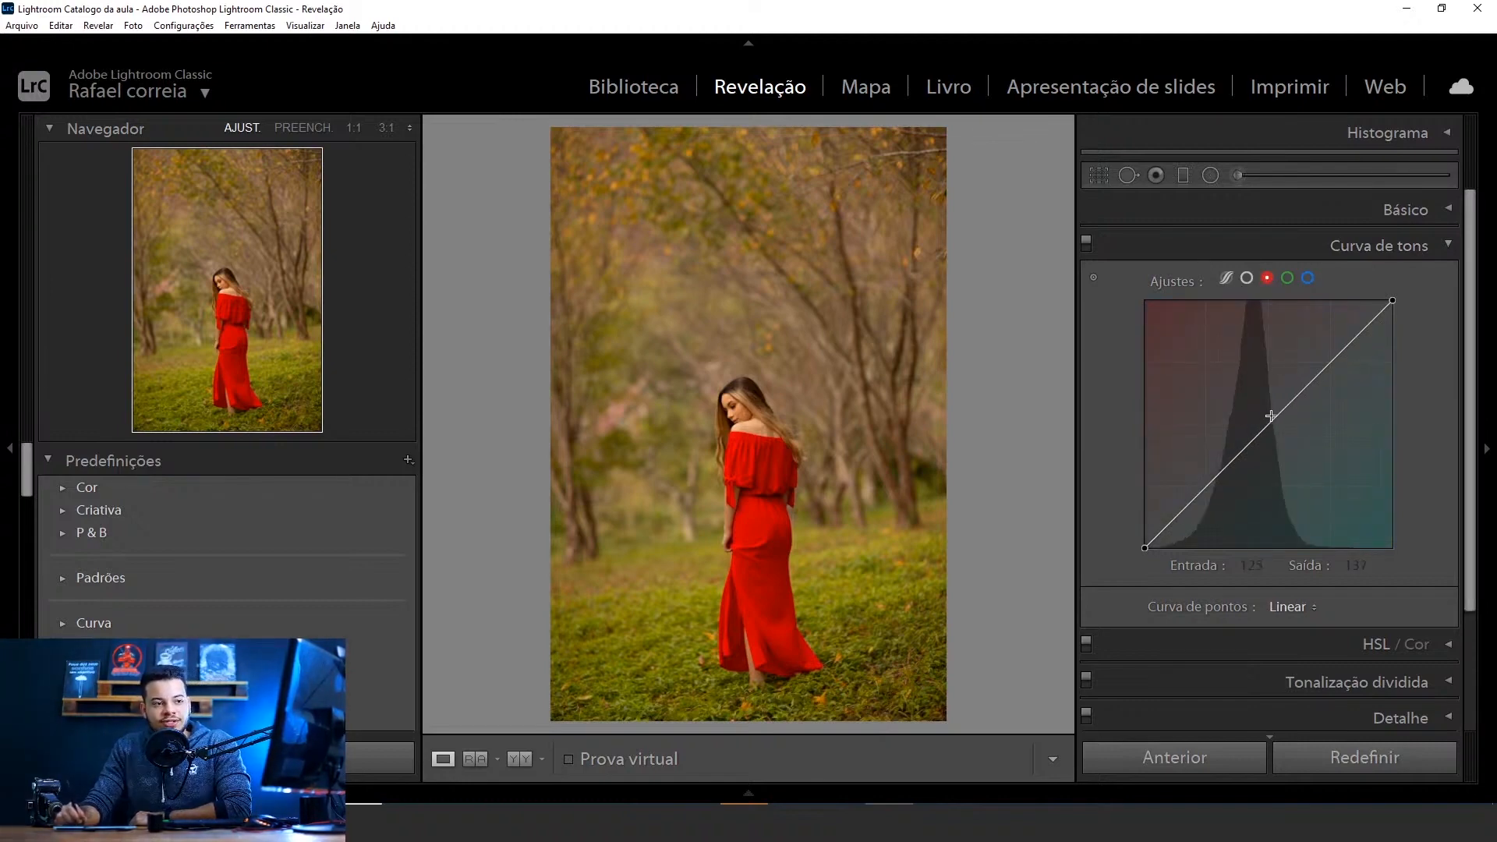
drag(1269, 424, 1318, 458)
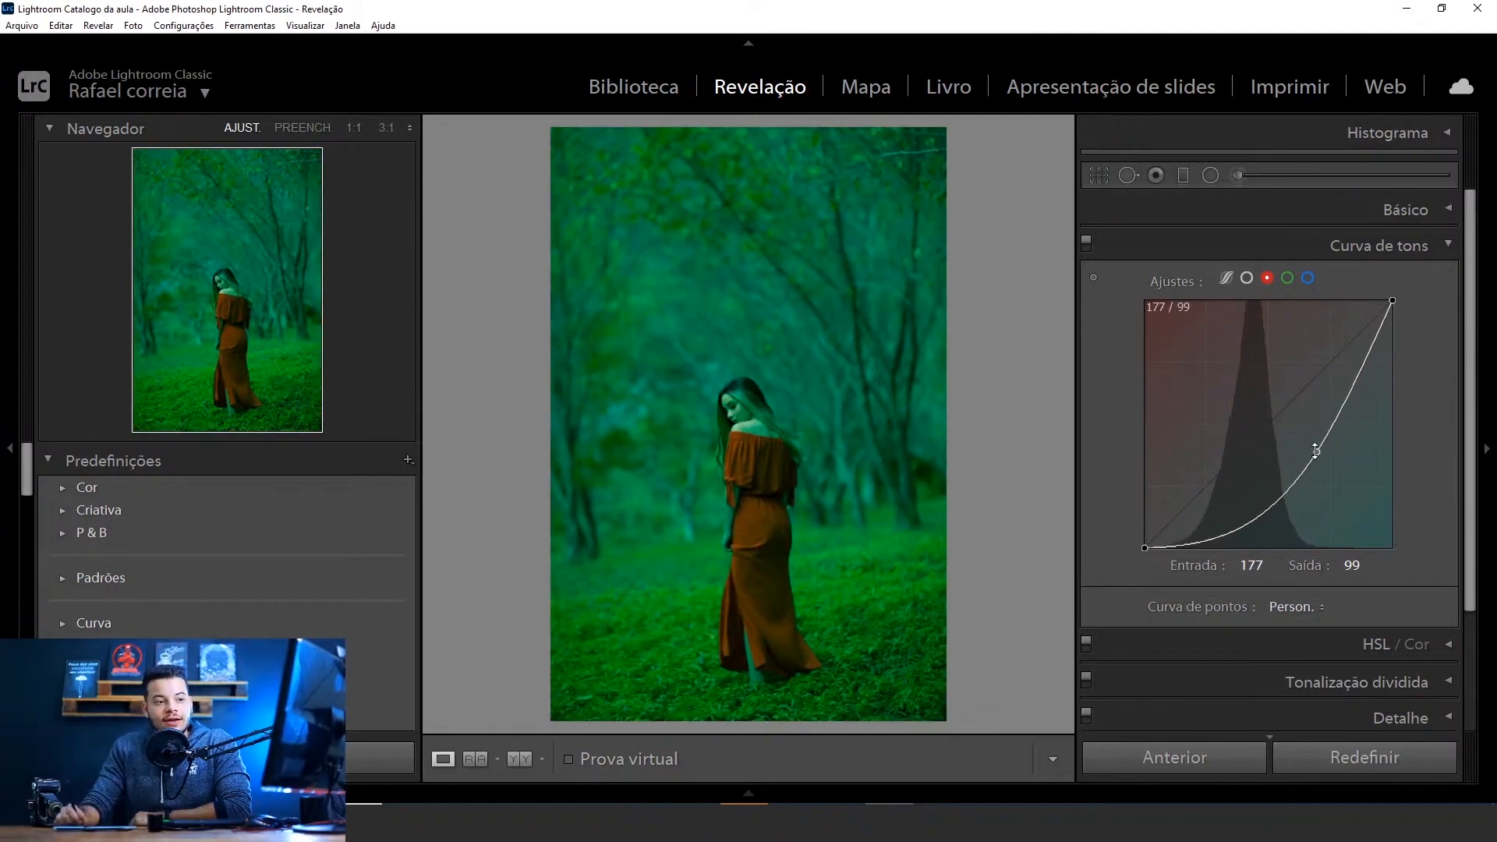
double_click(1317, 450)
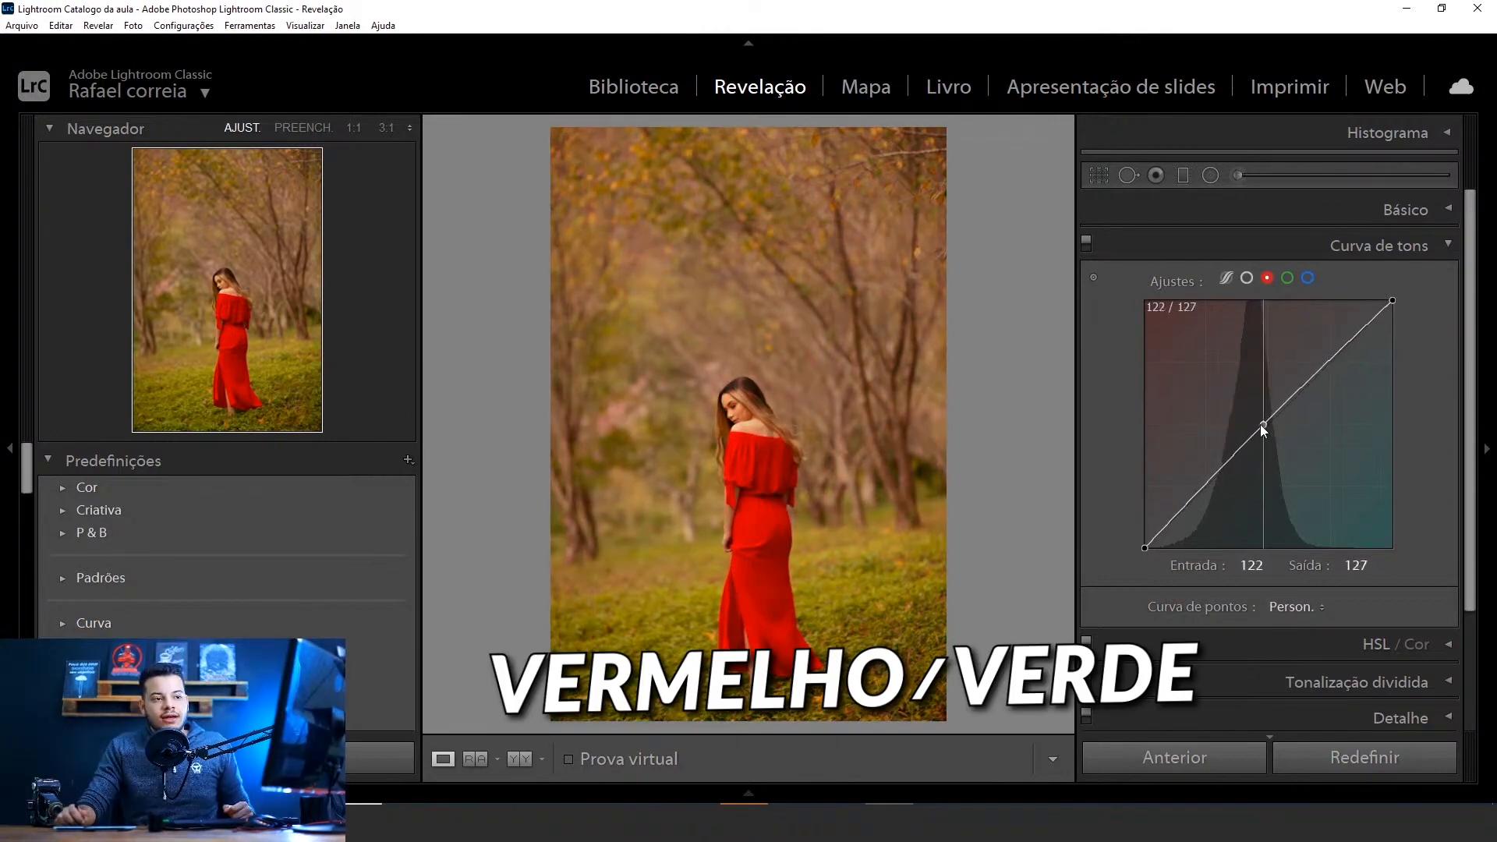
Review the green, blue and red channel curves again and finish with the blue channel active
click(1287, 278)
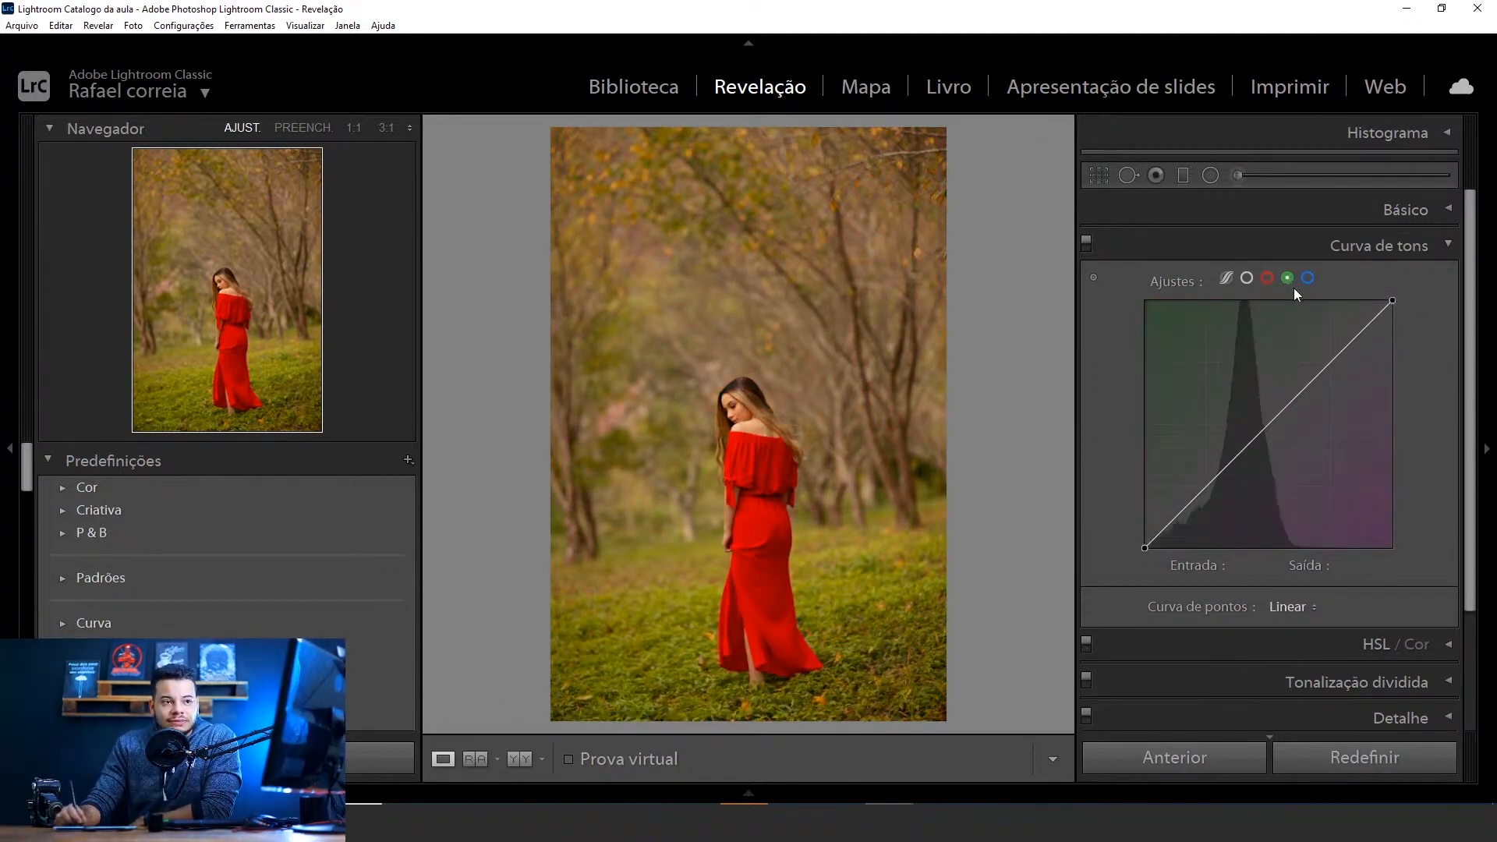
click(1308, 279)
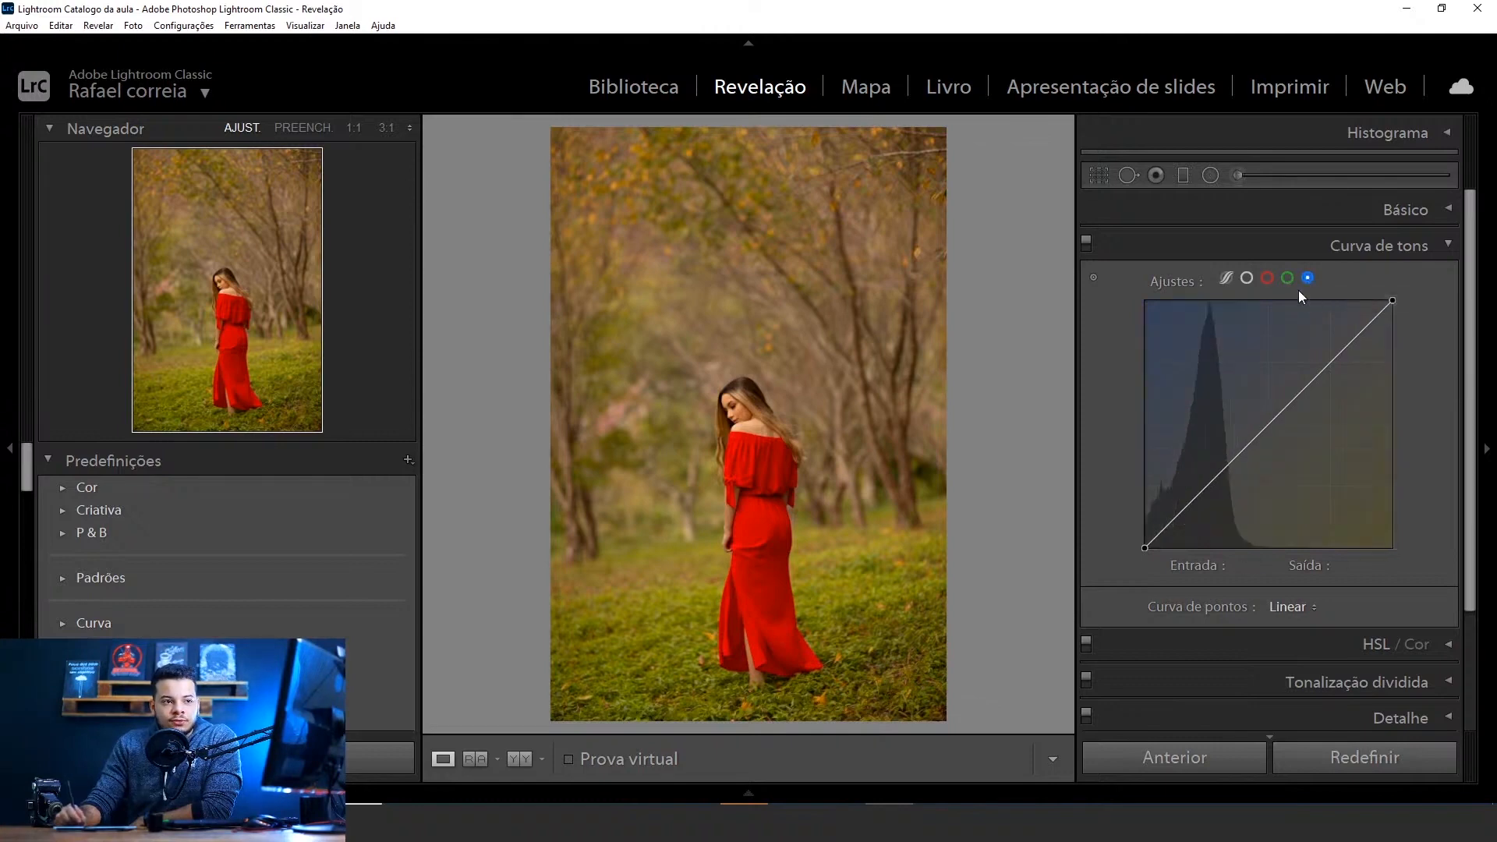
click(1288, 278)
click(1271, 279)
click(1287, 278)
click(1307, 279)
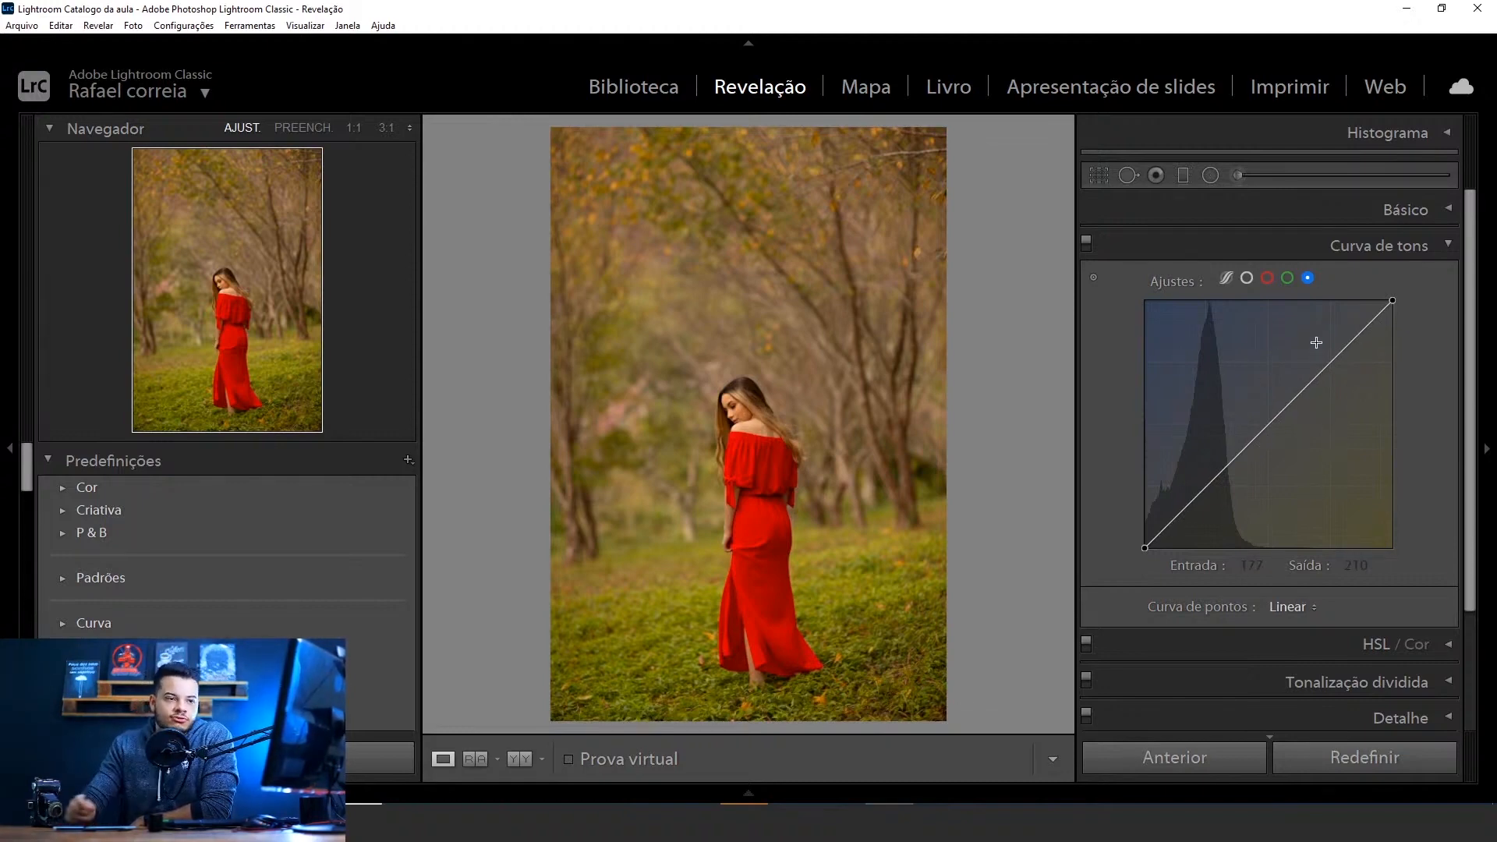
Add an upper point and a shadow point to the blue channel curve and enable Encaixar na grade
click(1299, 392)
click(1228, 464)
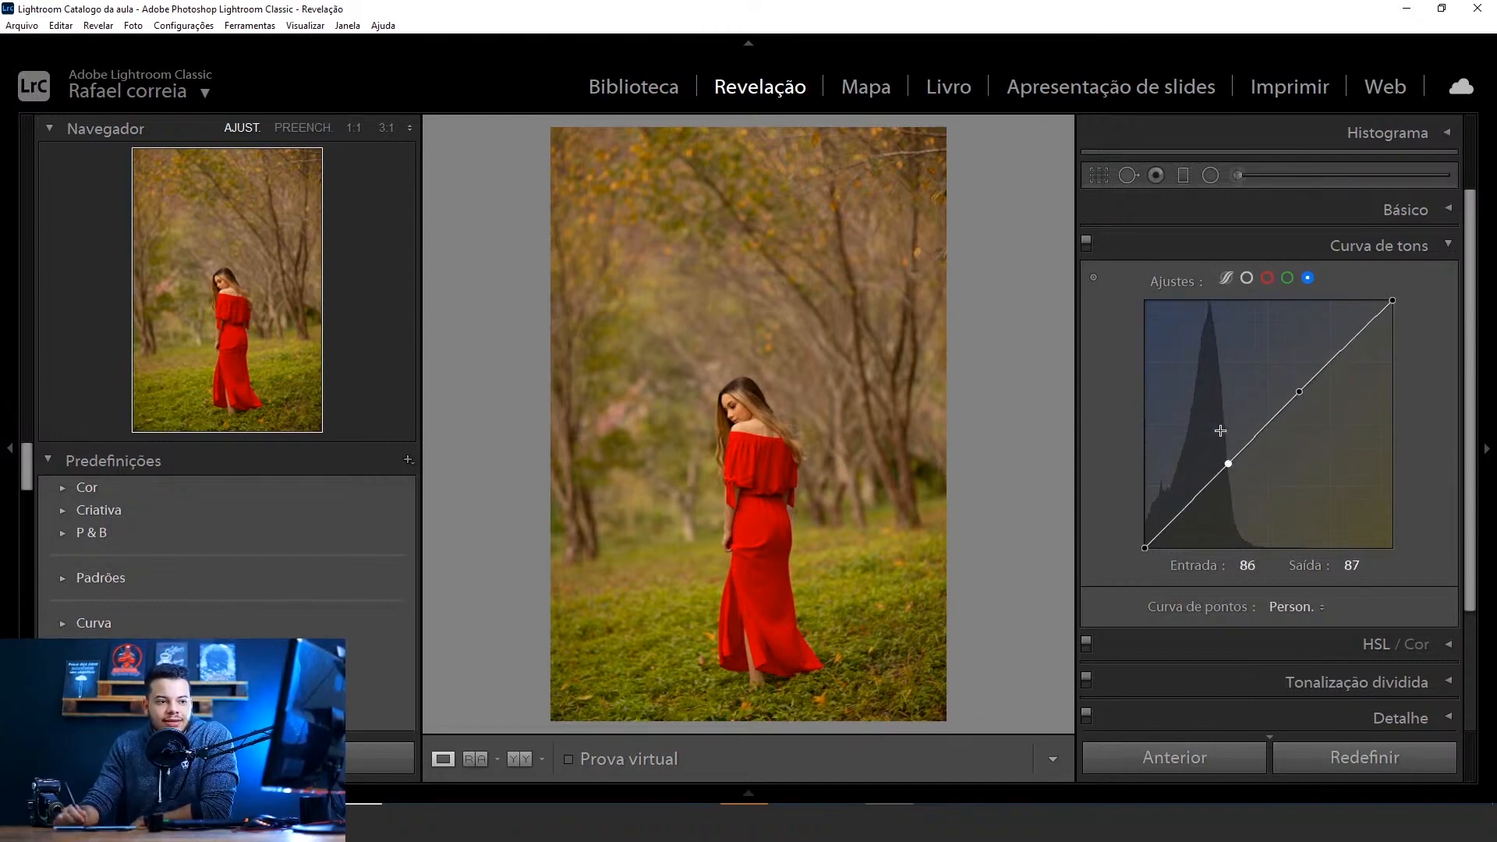
right_click(1310, 524)
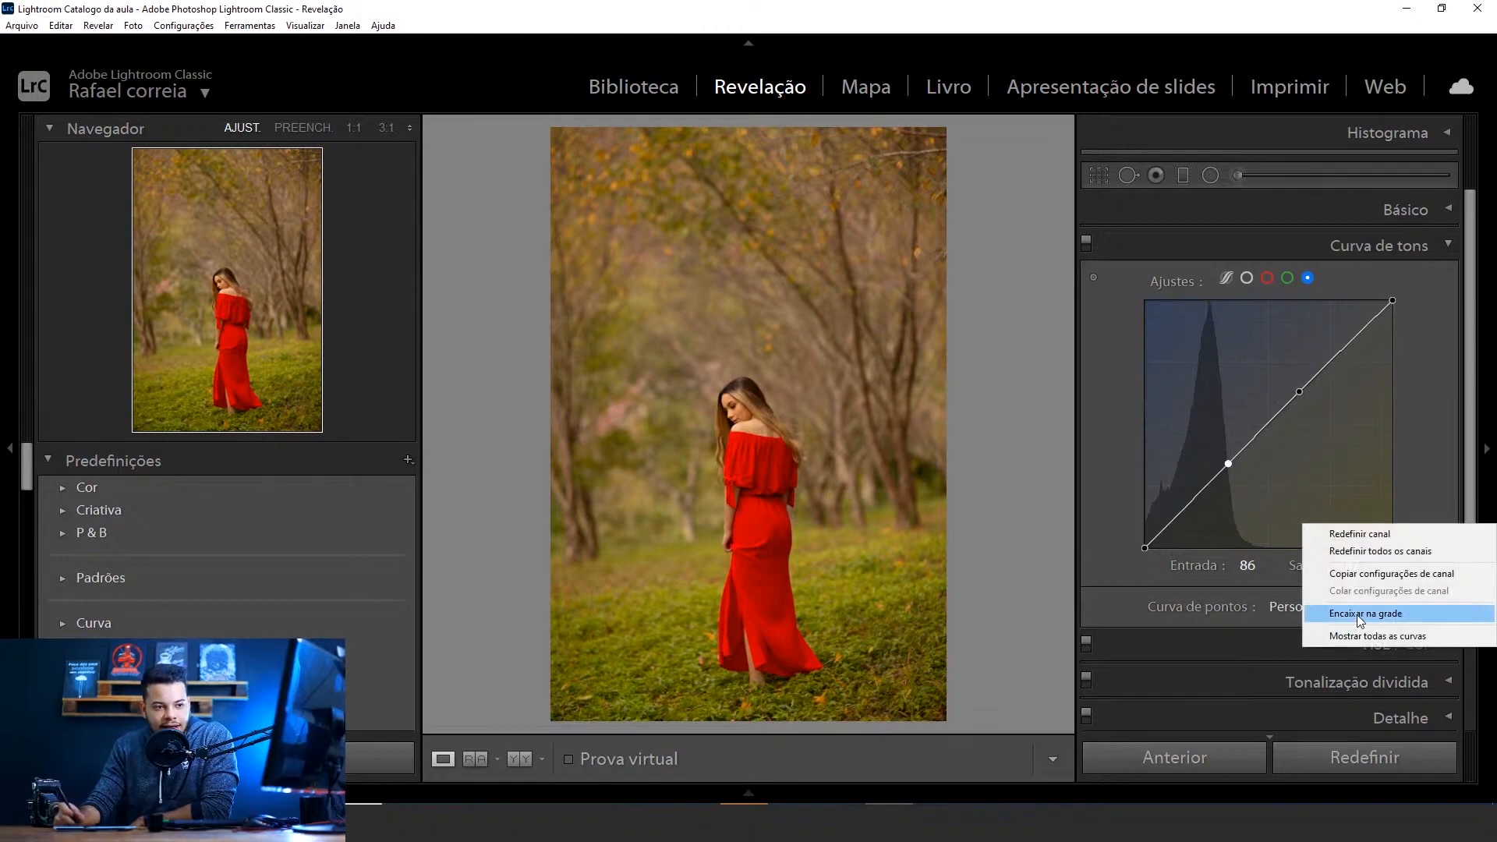
click(1366, 618)
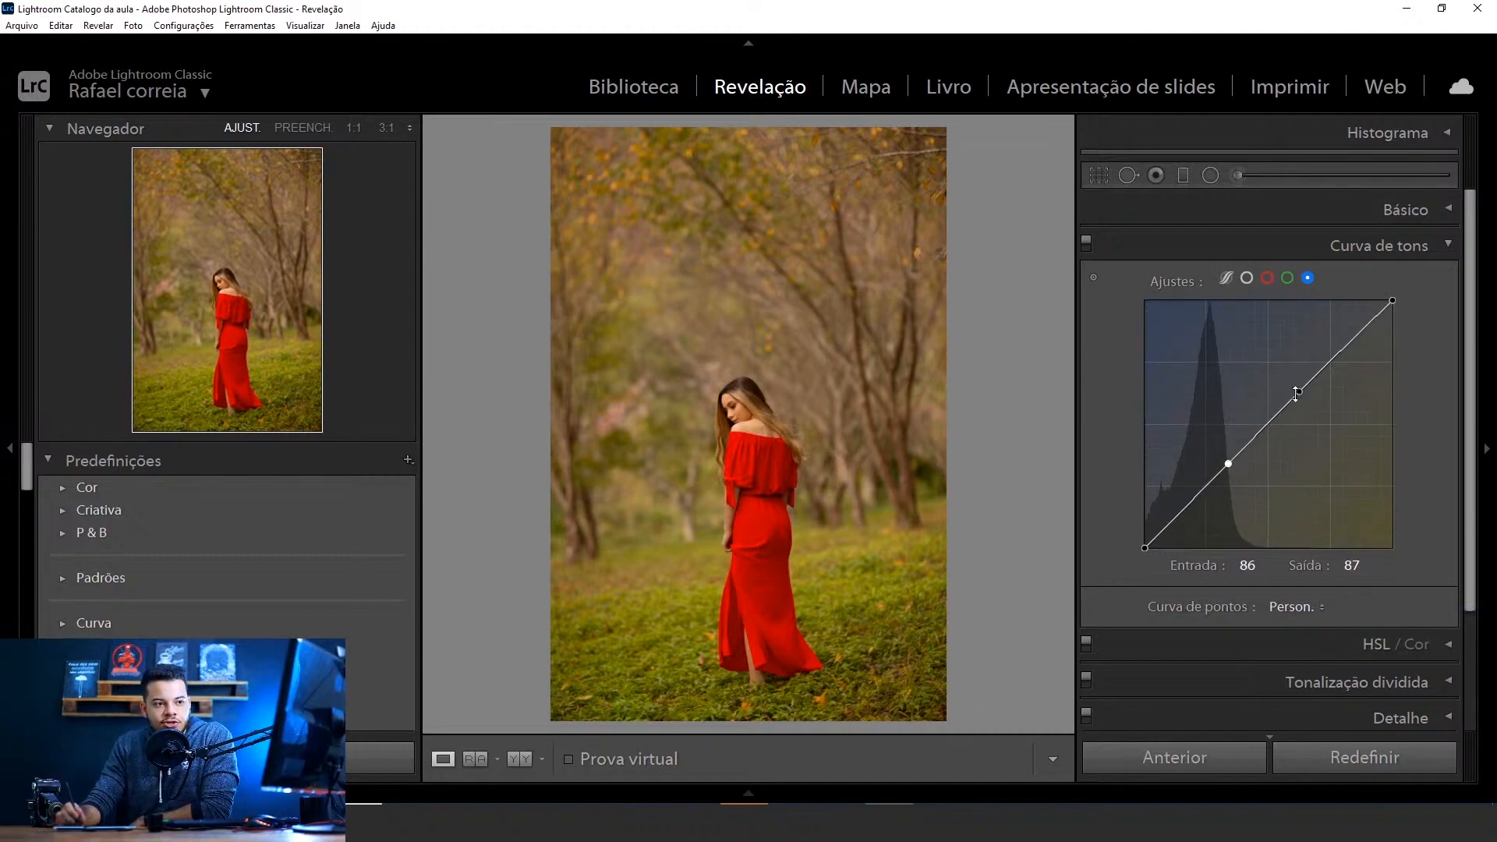
Set the blue curve's shadow point to 89 / 89 and shift its upper point slightly down the diagonal
drag(1230, 466, 1233, 458)
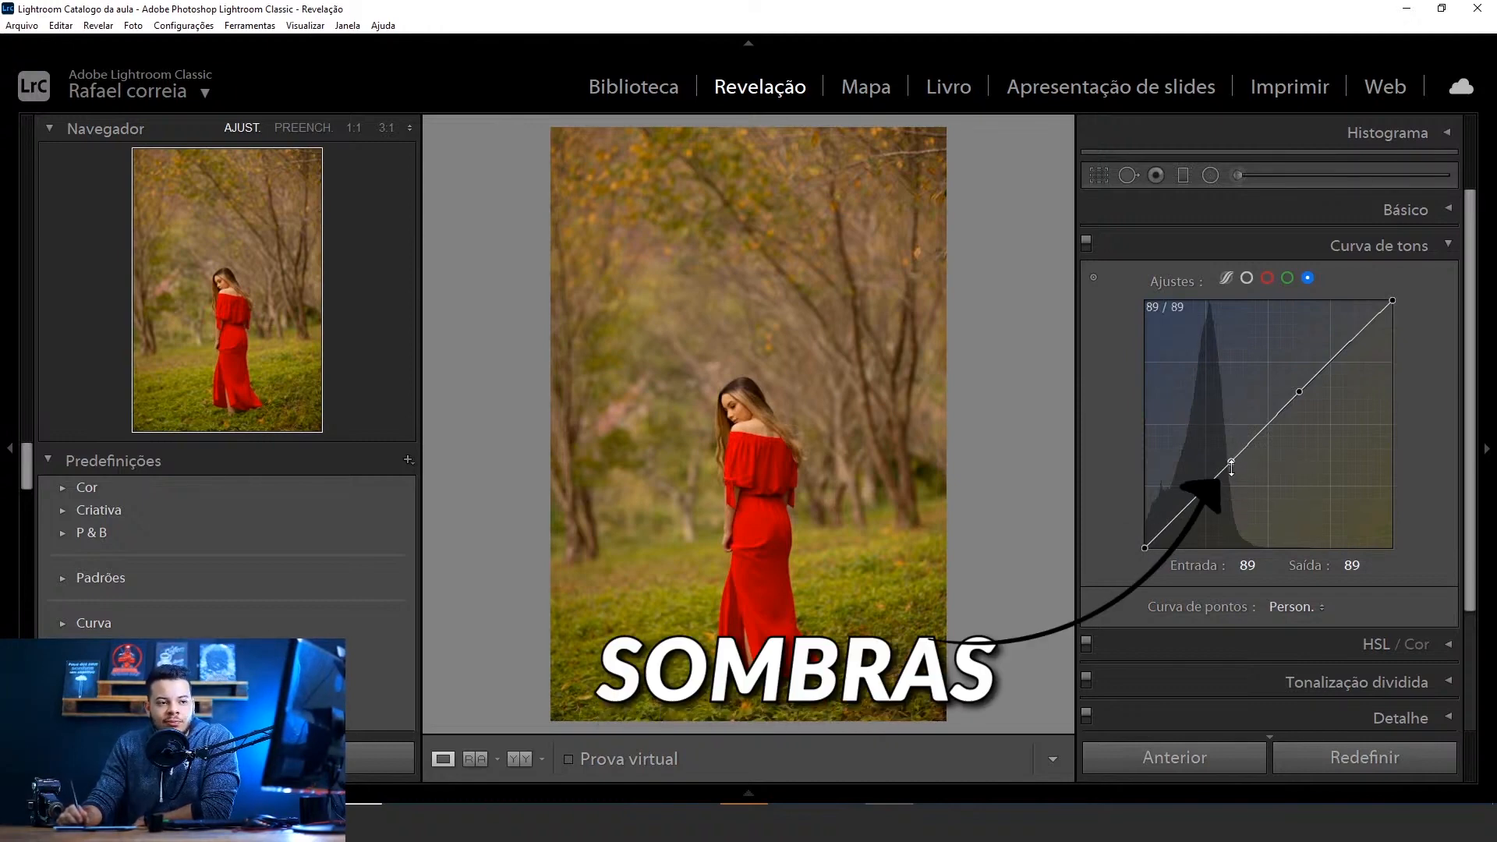
mouse_move(1230, 464)
mouse_down()
mouse_move(1223, 442)
mouse_move(1237, 480)
mouse_move(1224, 448)
mouse_move(1231, 464)
mouse_up()
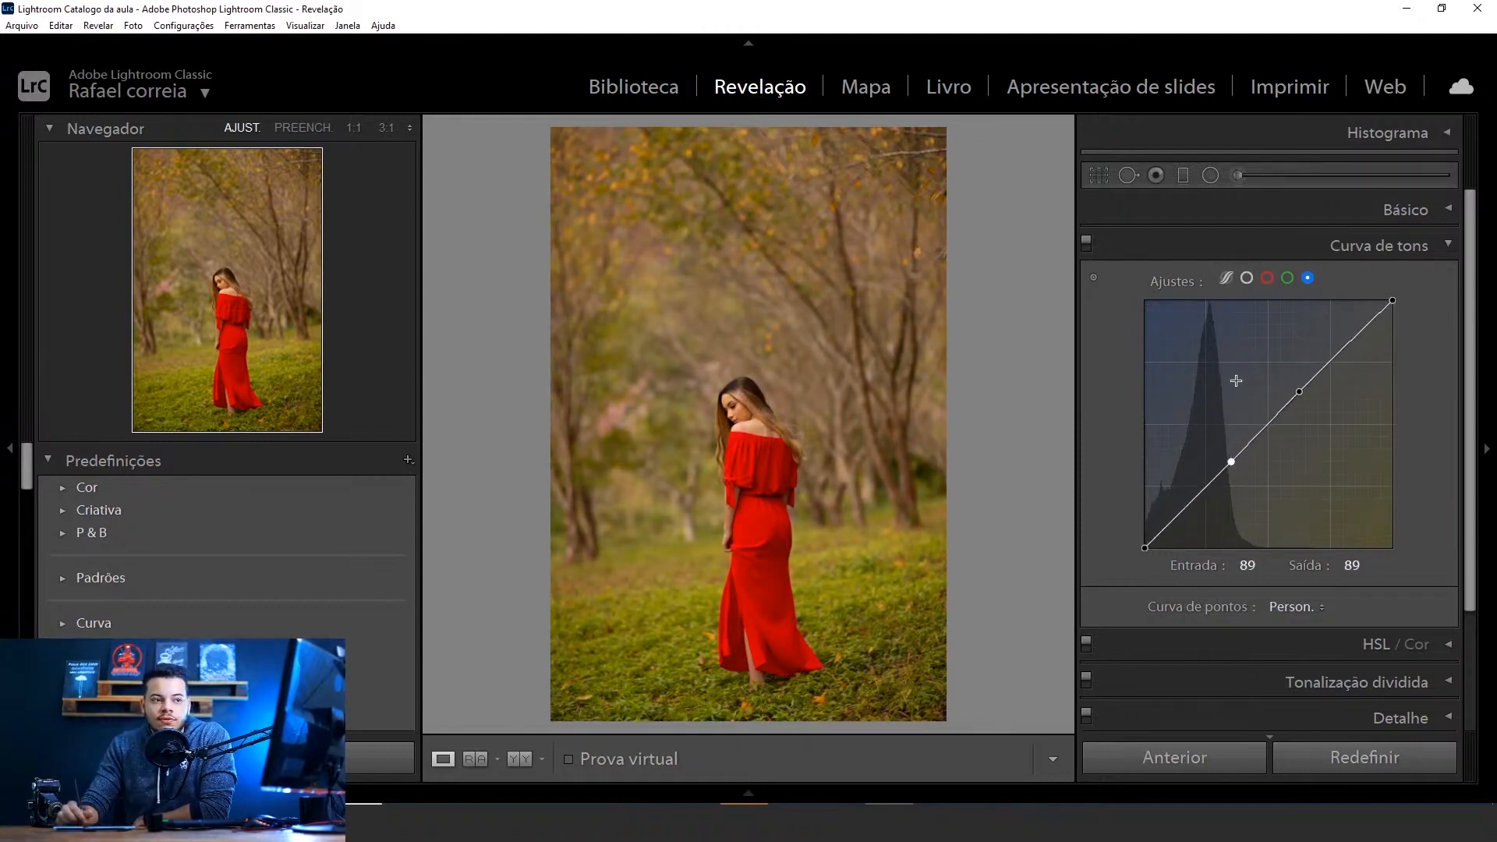
drag(1299, 390, 1295, 405)
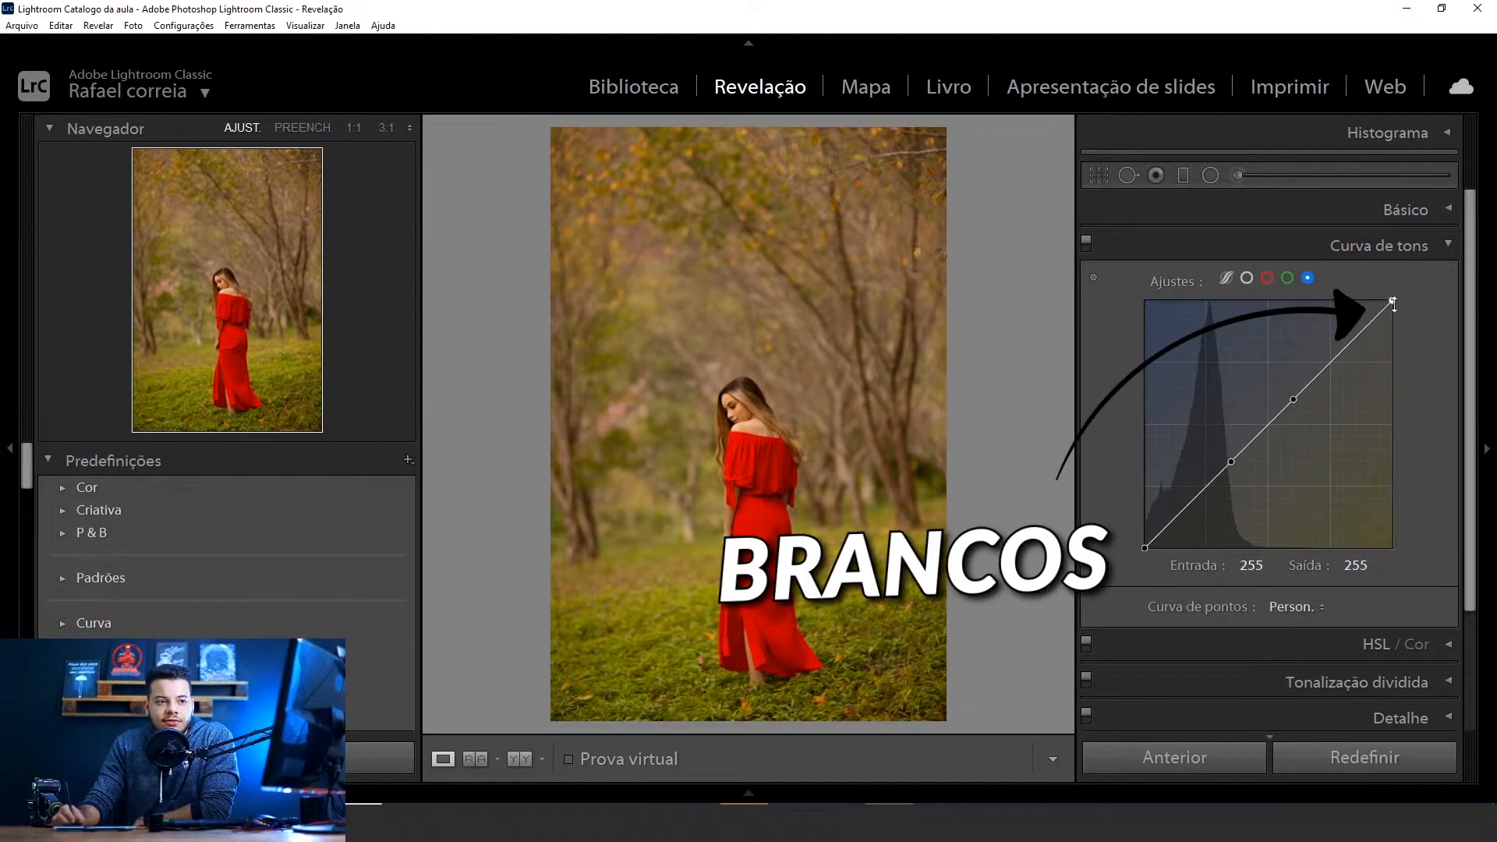
drag(1394, 304, 1405, 274)
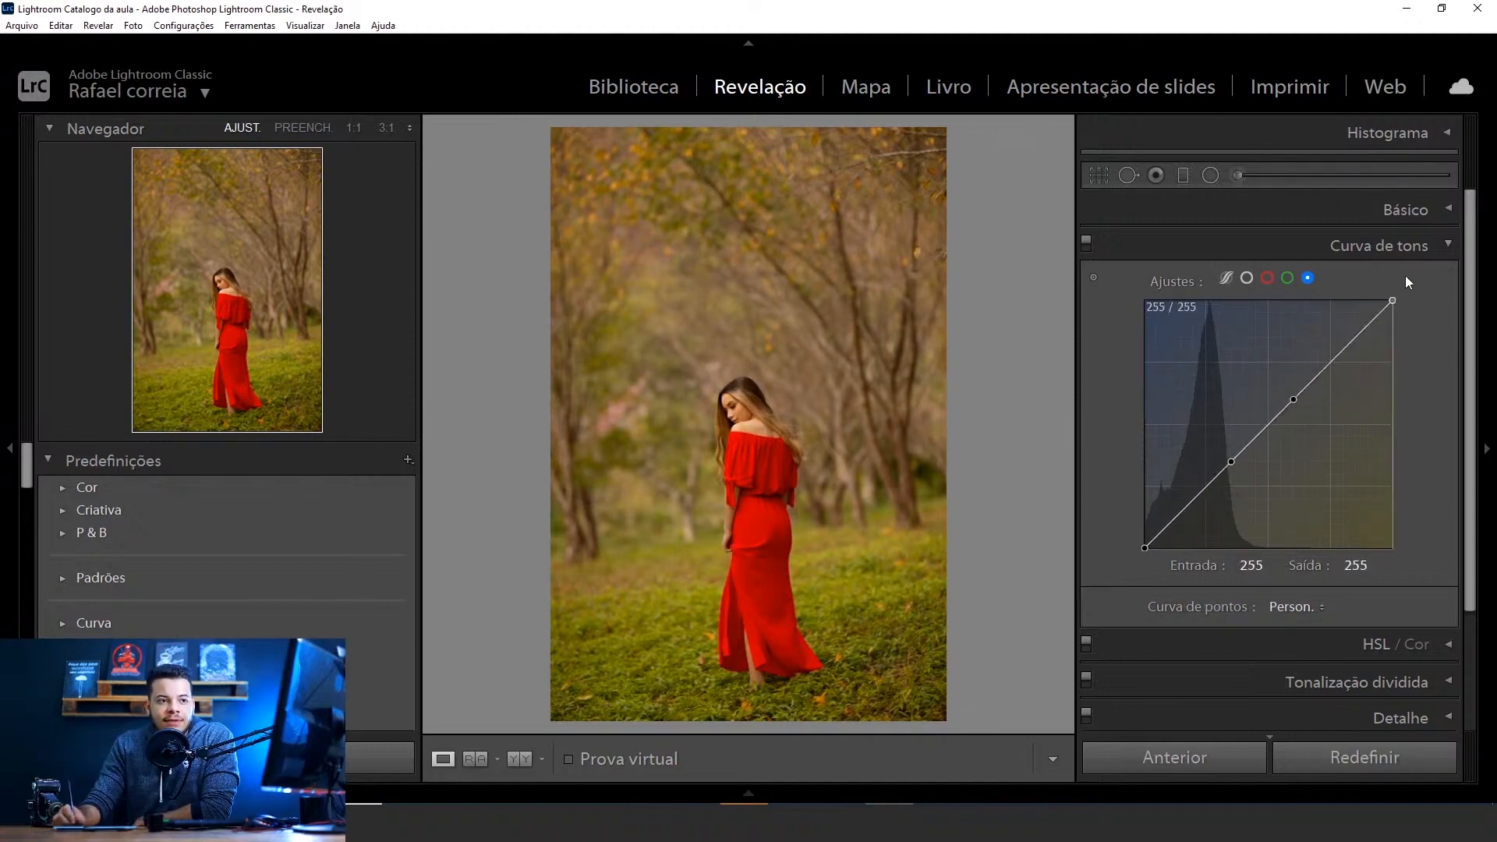
Shape the blue curve into a steep S with the upper point at 140 / 179 and the shadow point at 102 / 77
drag(1300, 409, 1282, 377)
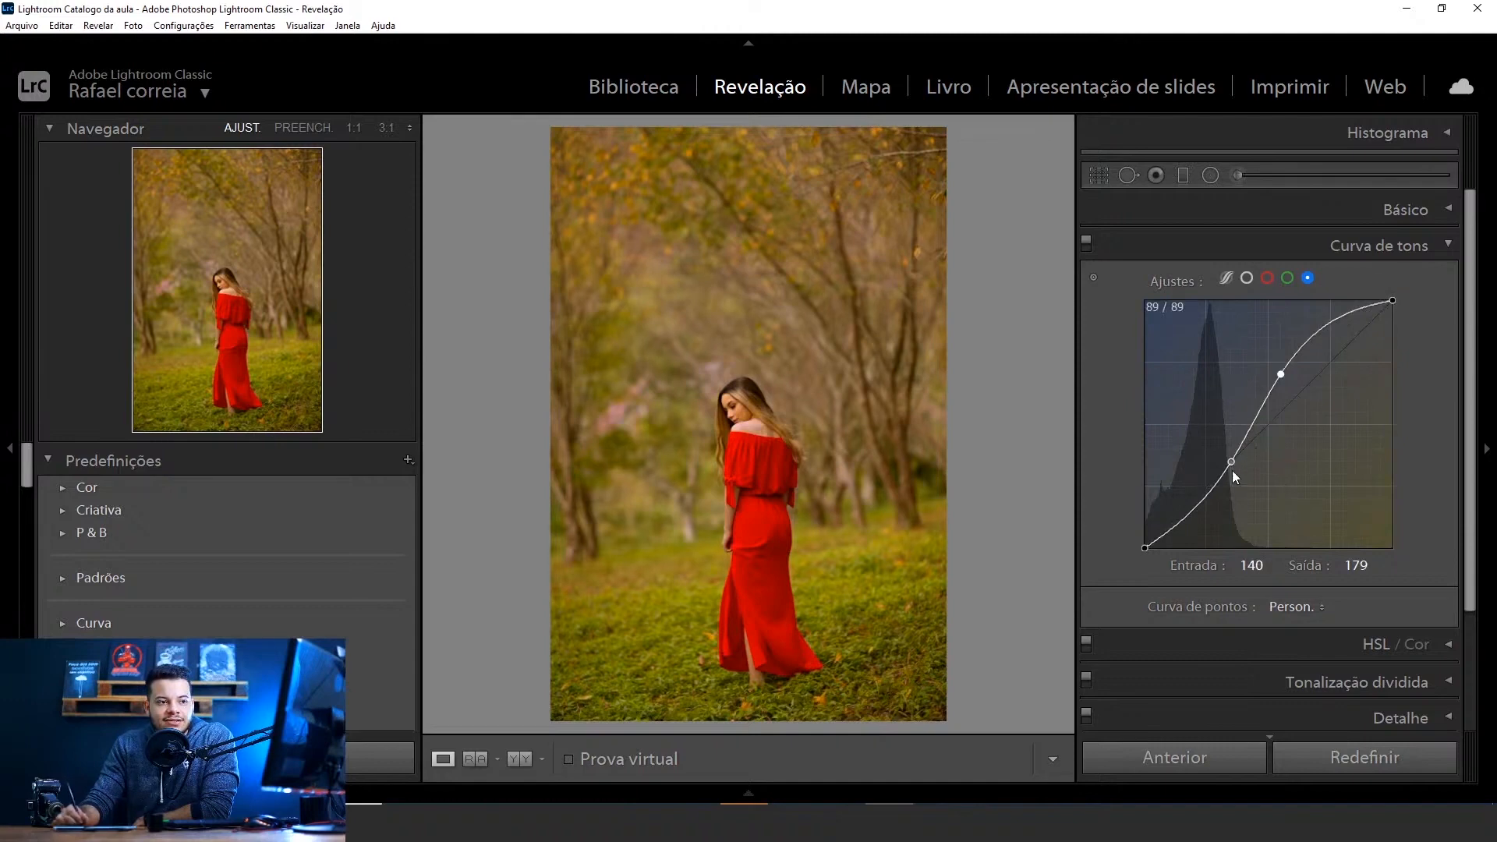
drag(1232, 470, 1245, 472)
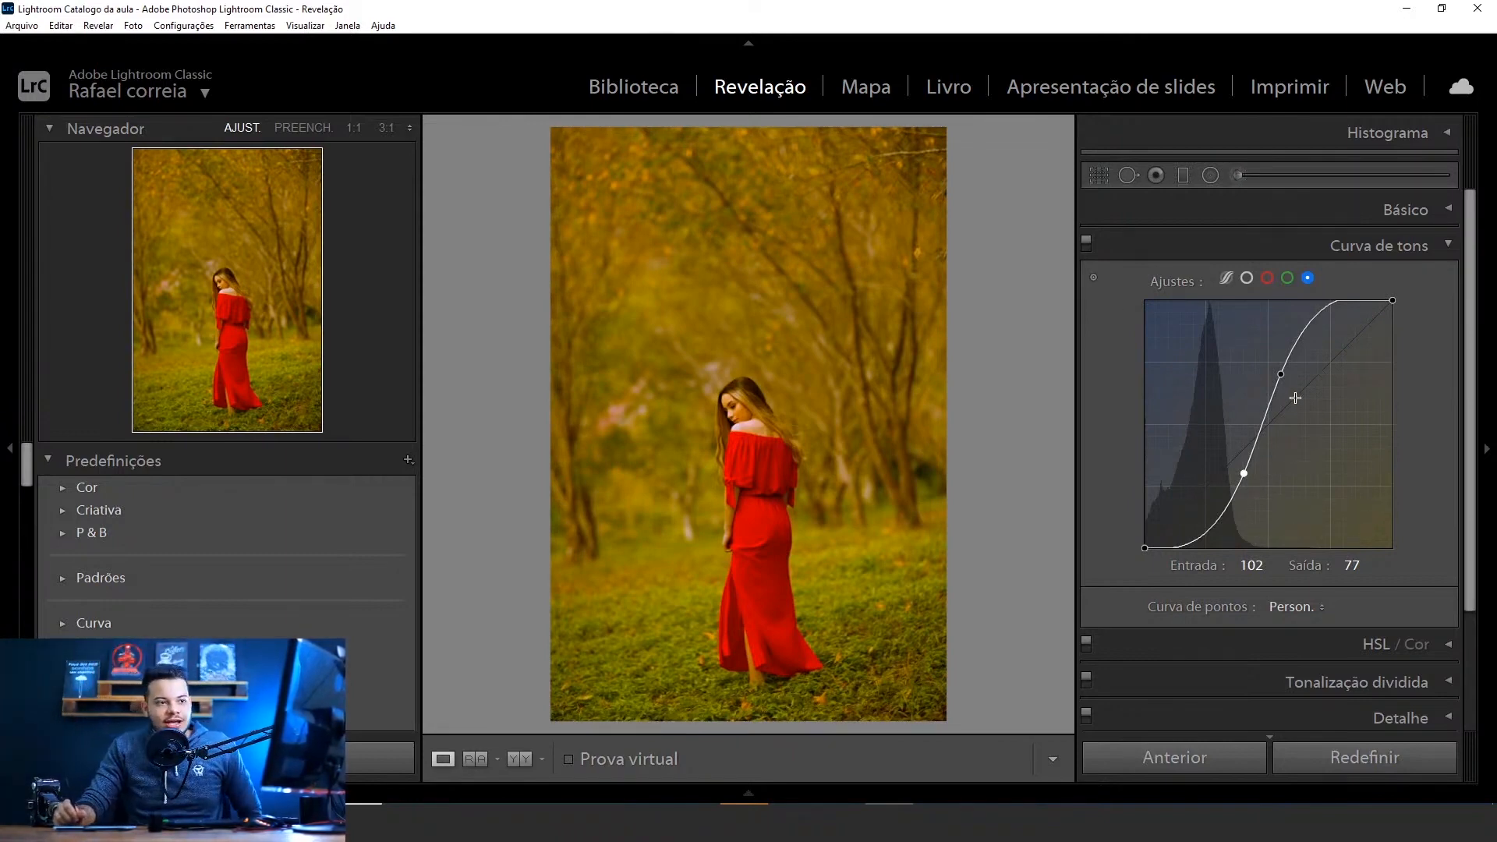
Replace the blue curve's upper point with a new one at input 166, output 166
double_click(1280, 374)
mouse_move(1304, 411)
mouse_down()
mouse_move(1291, 381)
mouse_move(1308, 400)
mouse_move(1306, 386)
mouse_up()
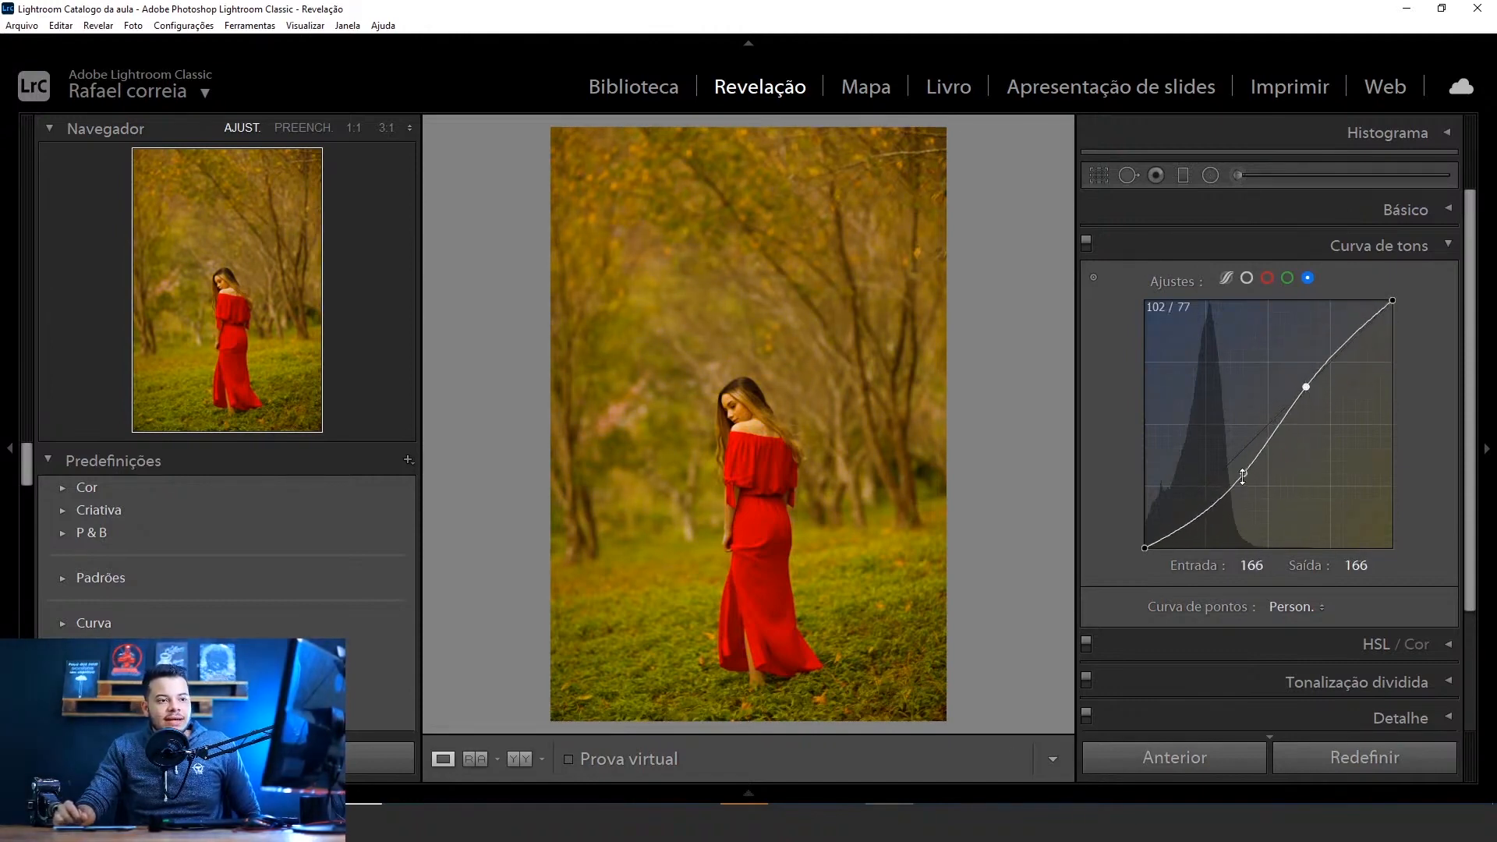
Set the blue curve's shadow point to 89 / 89, test its upper point at 110 / 192, and restore that point to 166 / 166
drag(1244, 474, 1231, 461)
click(1307, 388)
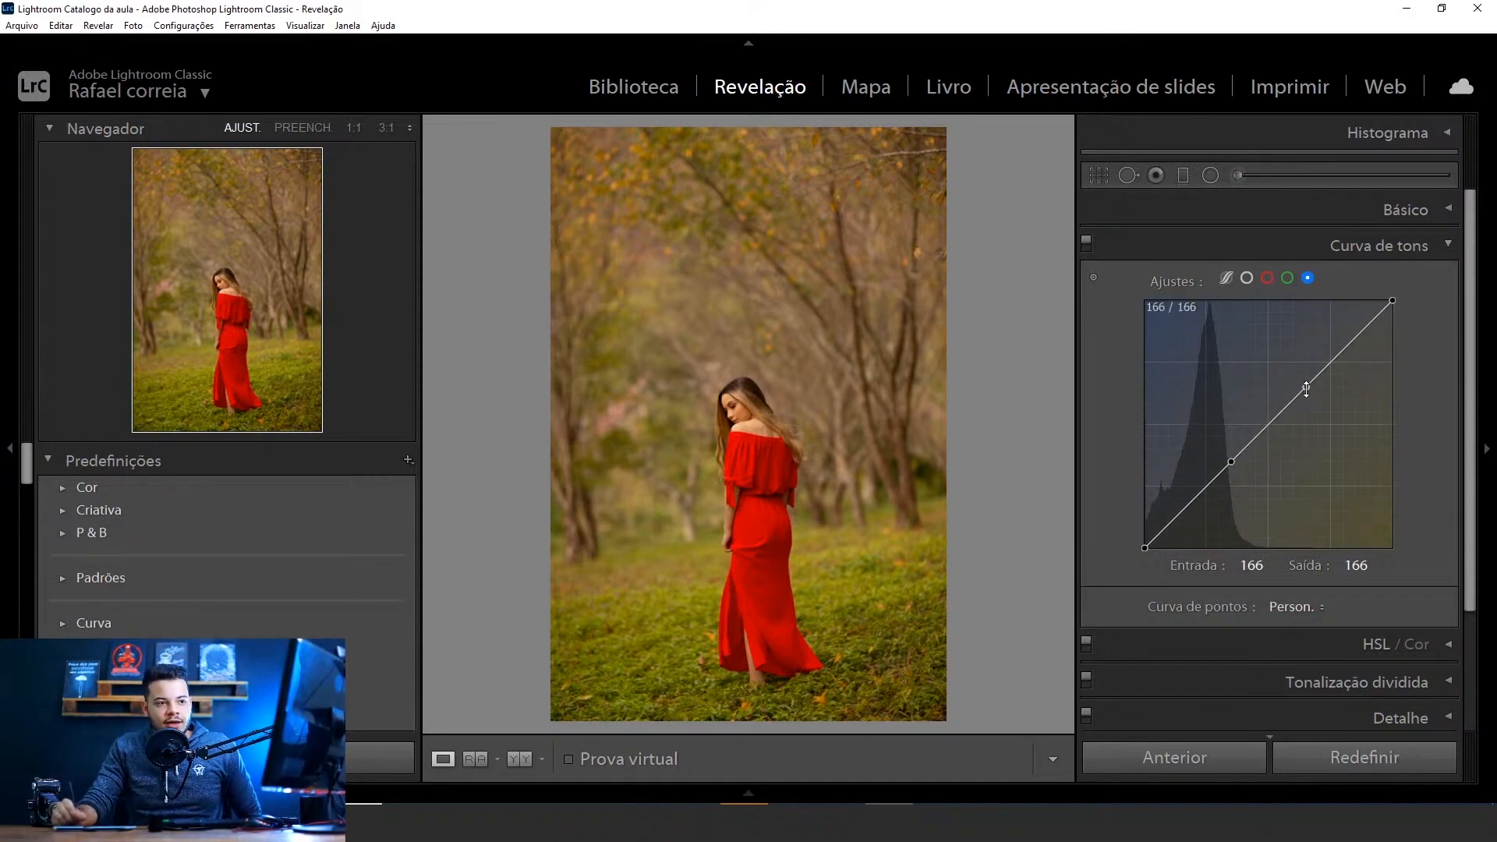
drag(1301, 391, 1252, 362)
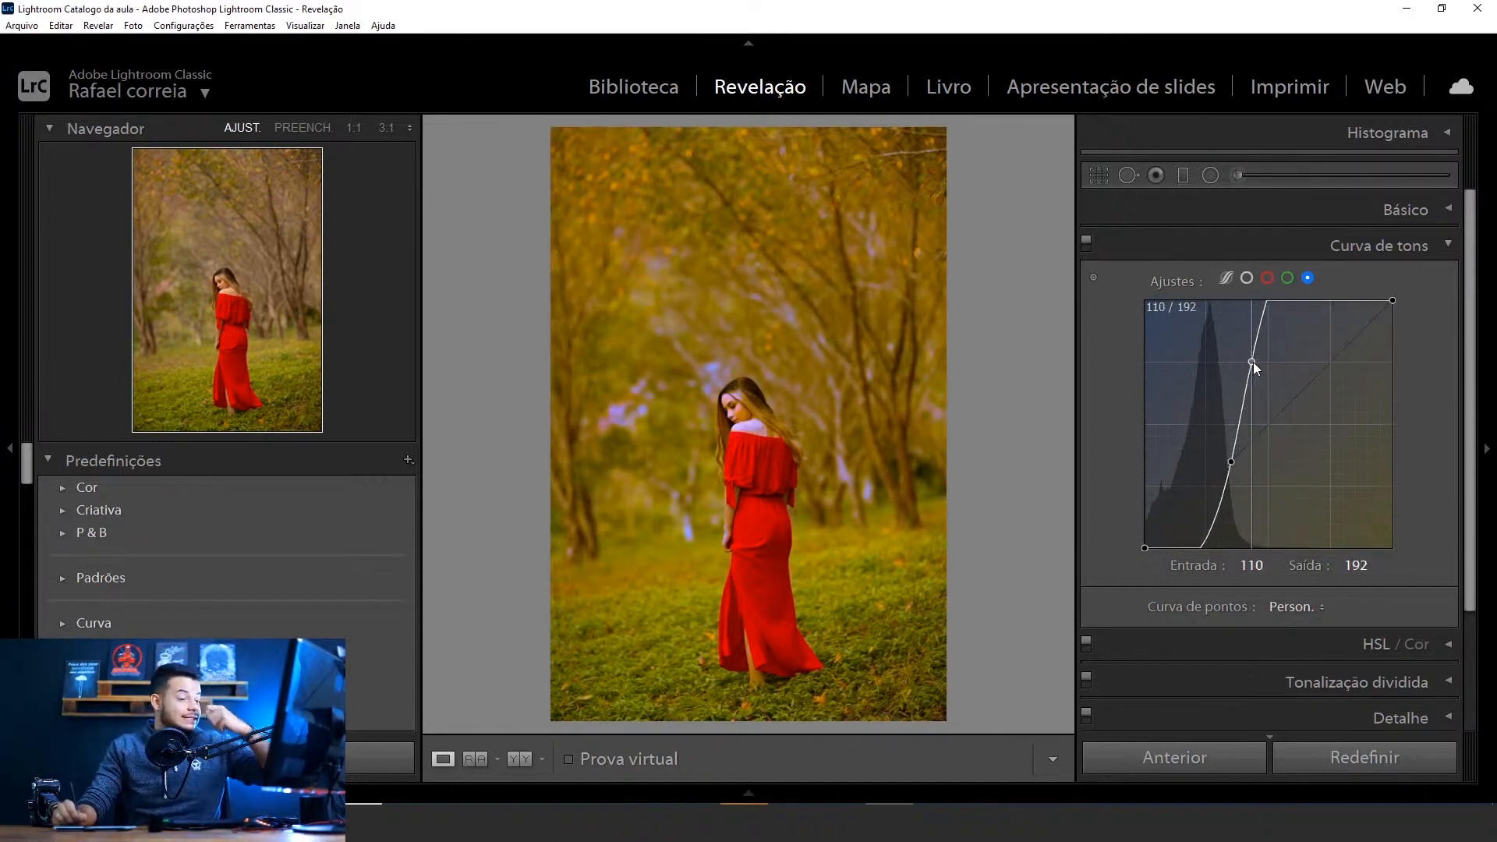
drag(1252, 361, 1309, 390)
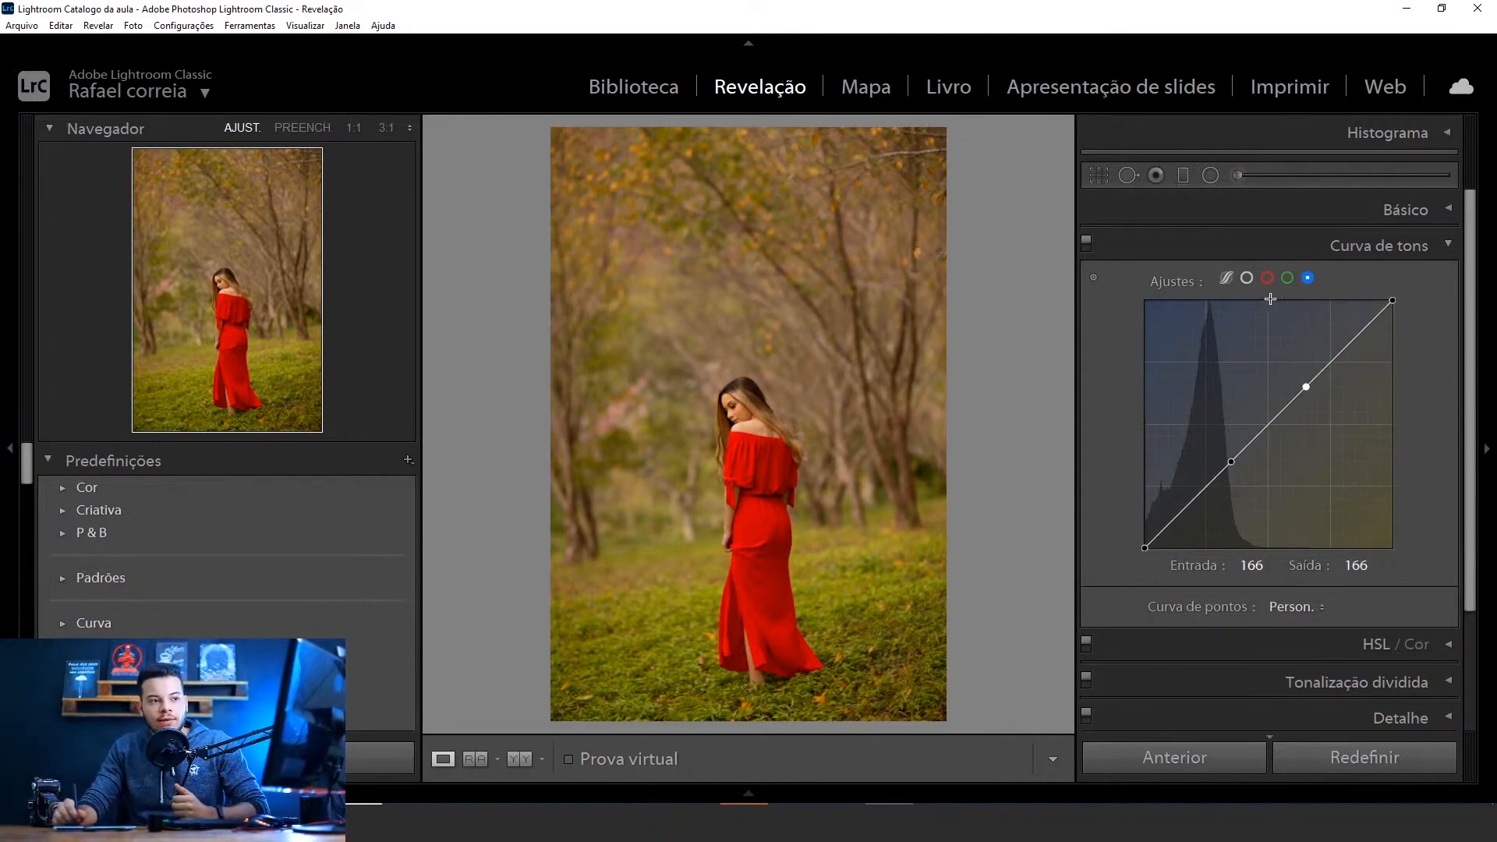
Try a steep high-contrast curve on the red channel with a midtone point at 128 / 153
click(1245, 279)
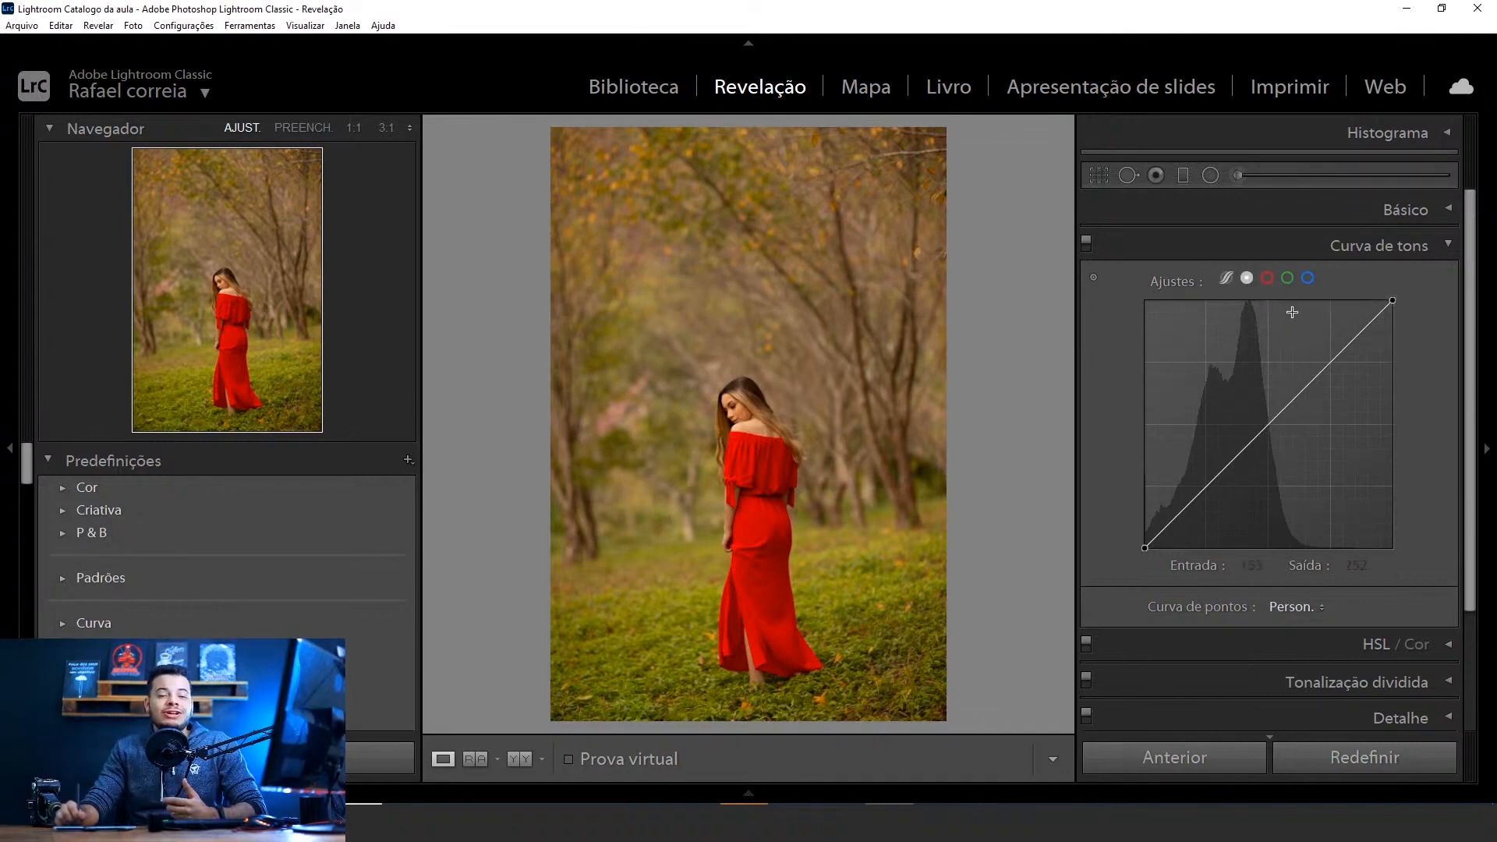
click(1267, 279)
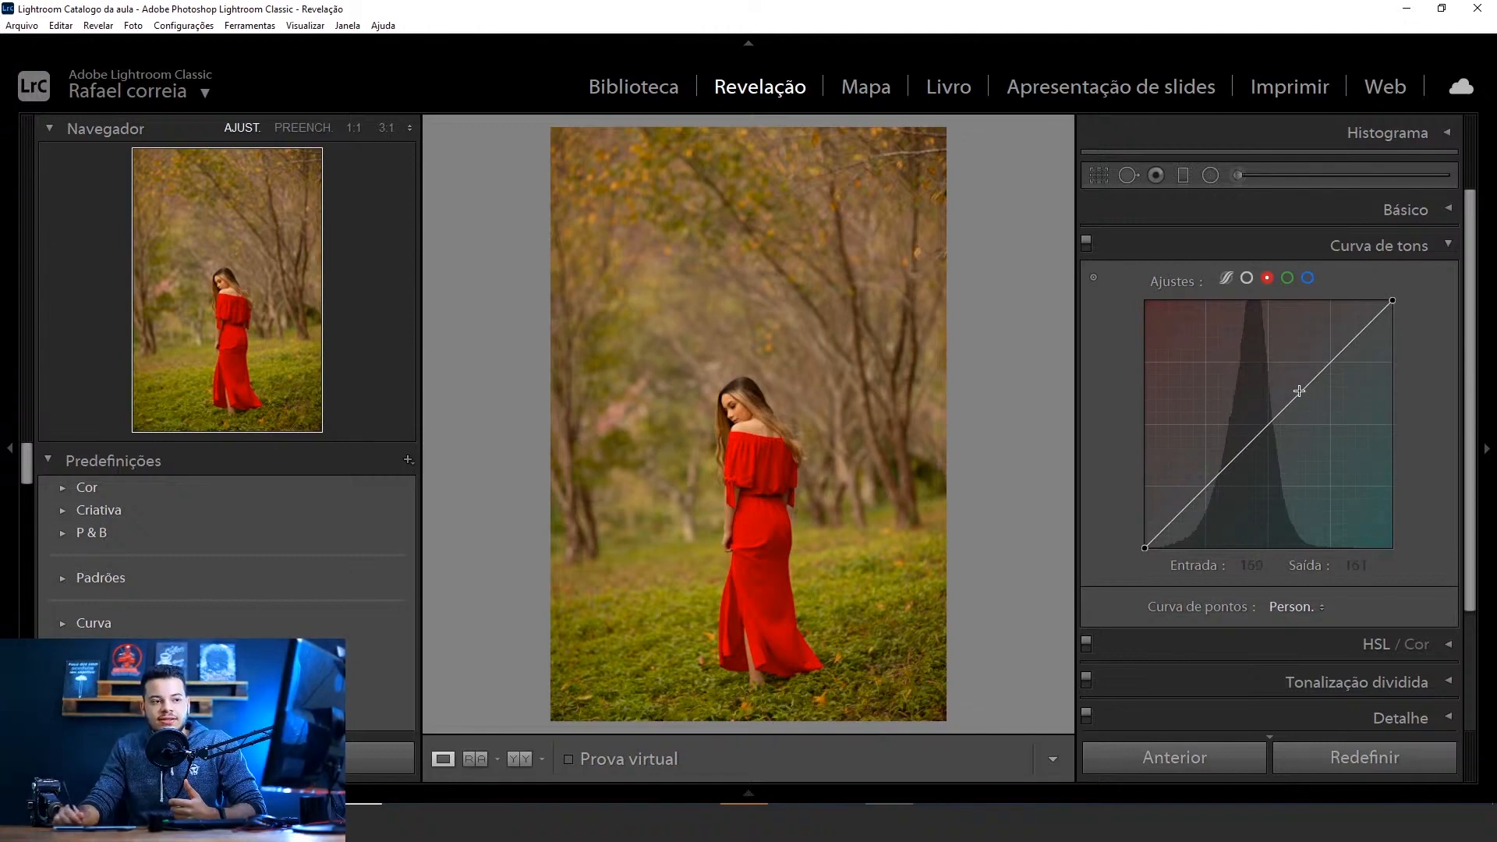
drag(1299, 391, 1232, 460)
double_click(1232, 460)
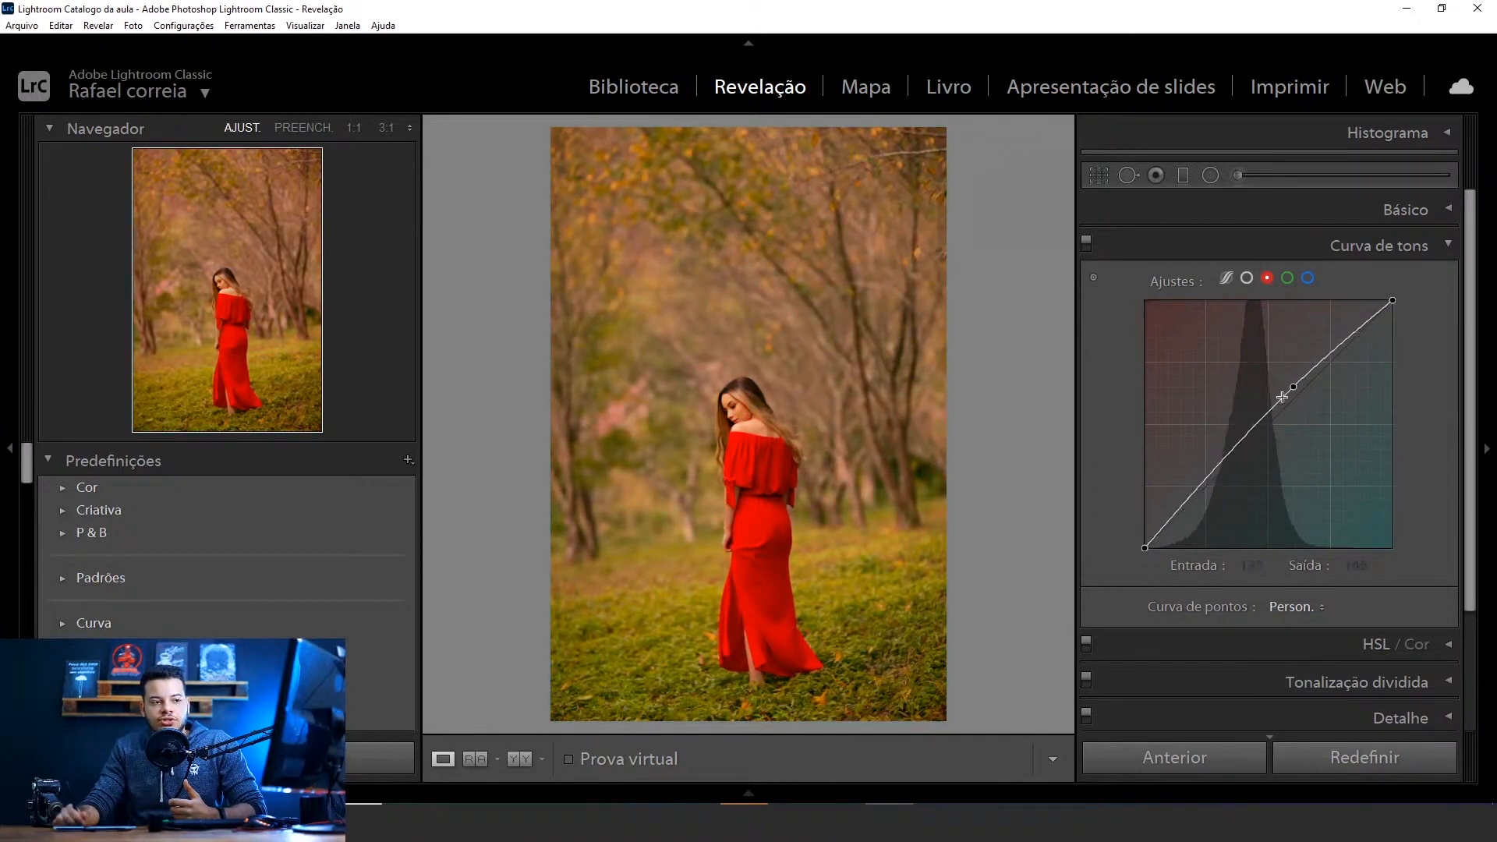
mouse_move(1293, 387)
mouse_down()
mouse_move(1280, 363)
mouse_move(1269, 400)
mouse_up()
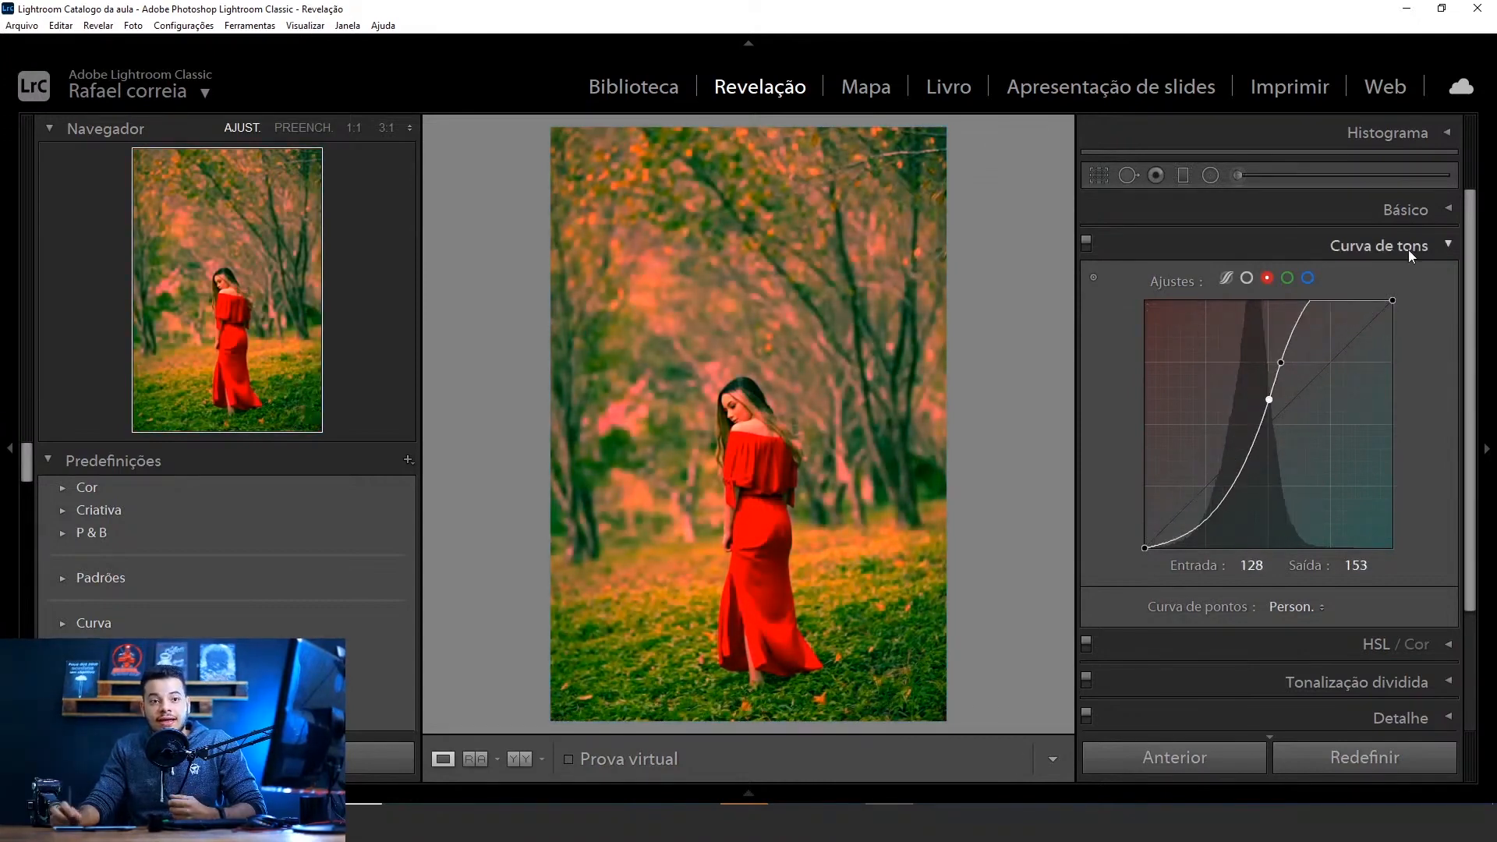
Remove the red curve's midtone point and shape a gentle S with an upper point at 153 / 166 and a shadow point at 102 / 89
double_click(1269, 400)
drag(1280, 366, 1294, 400)
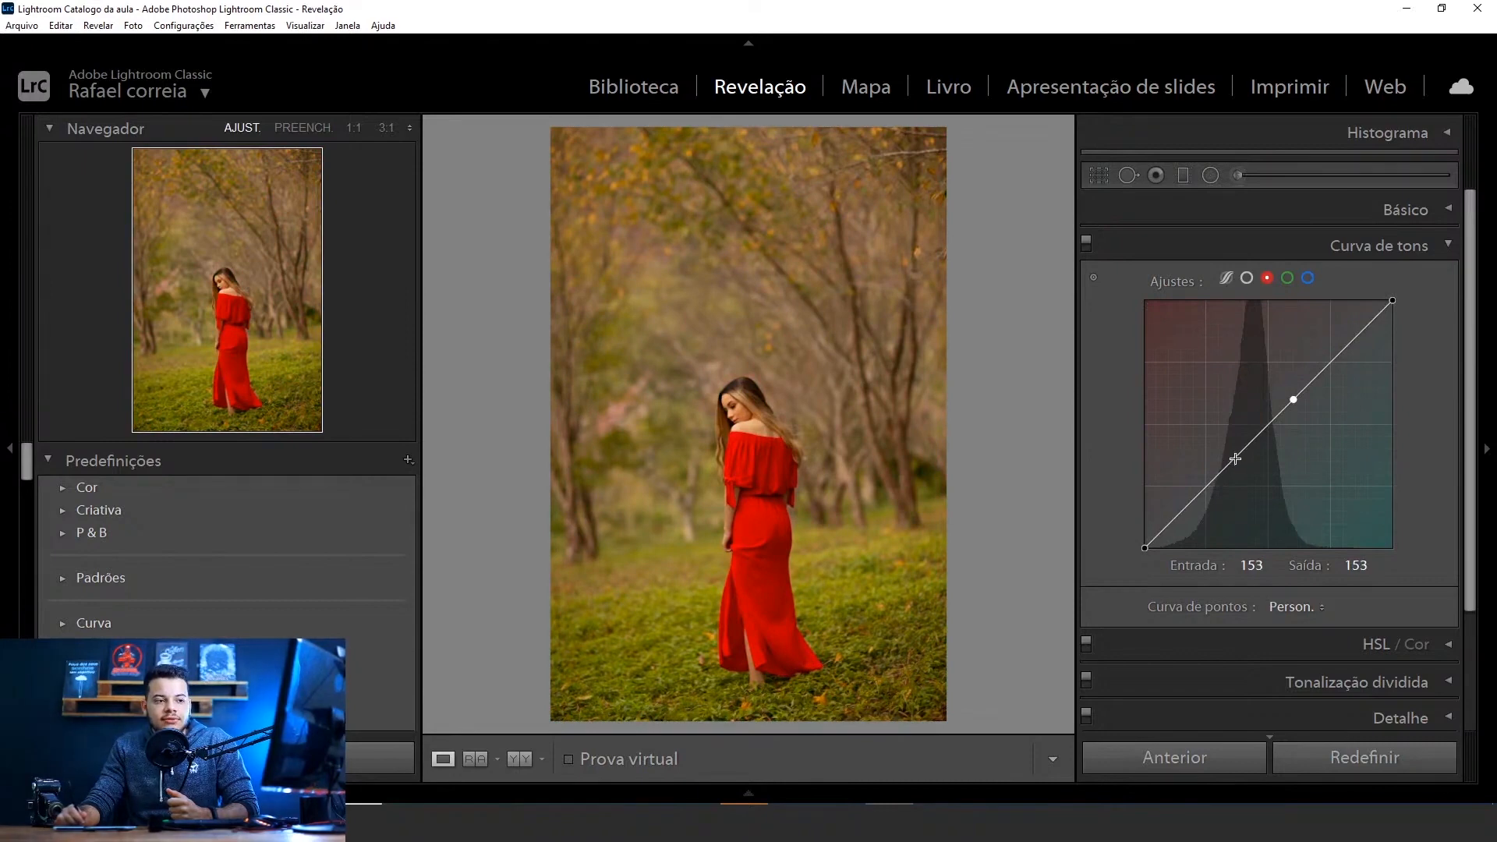
click(1233, 459)
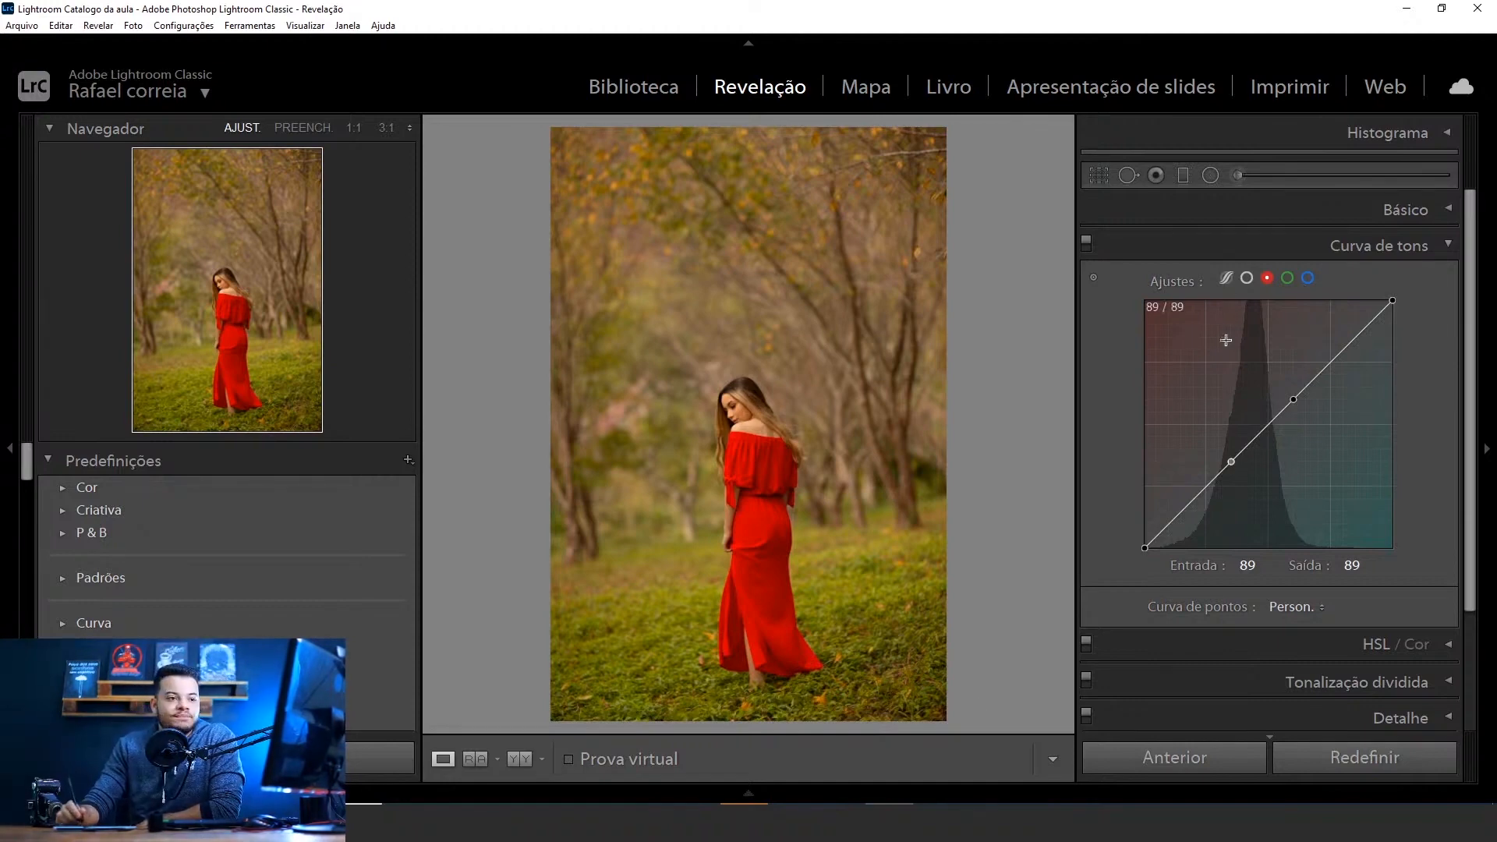
drag(1293, 403, 1294, 390)
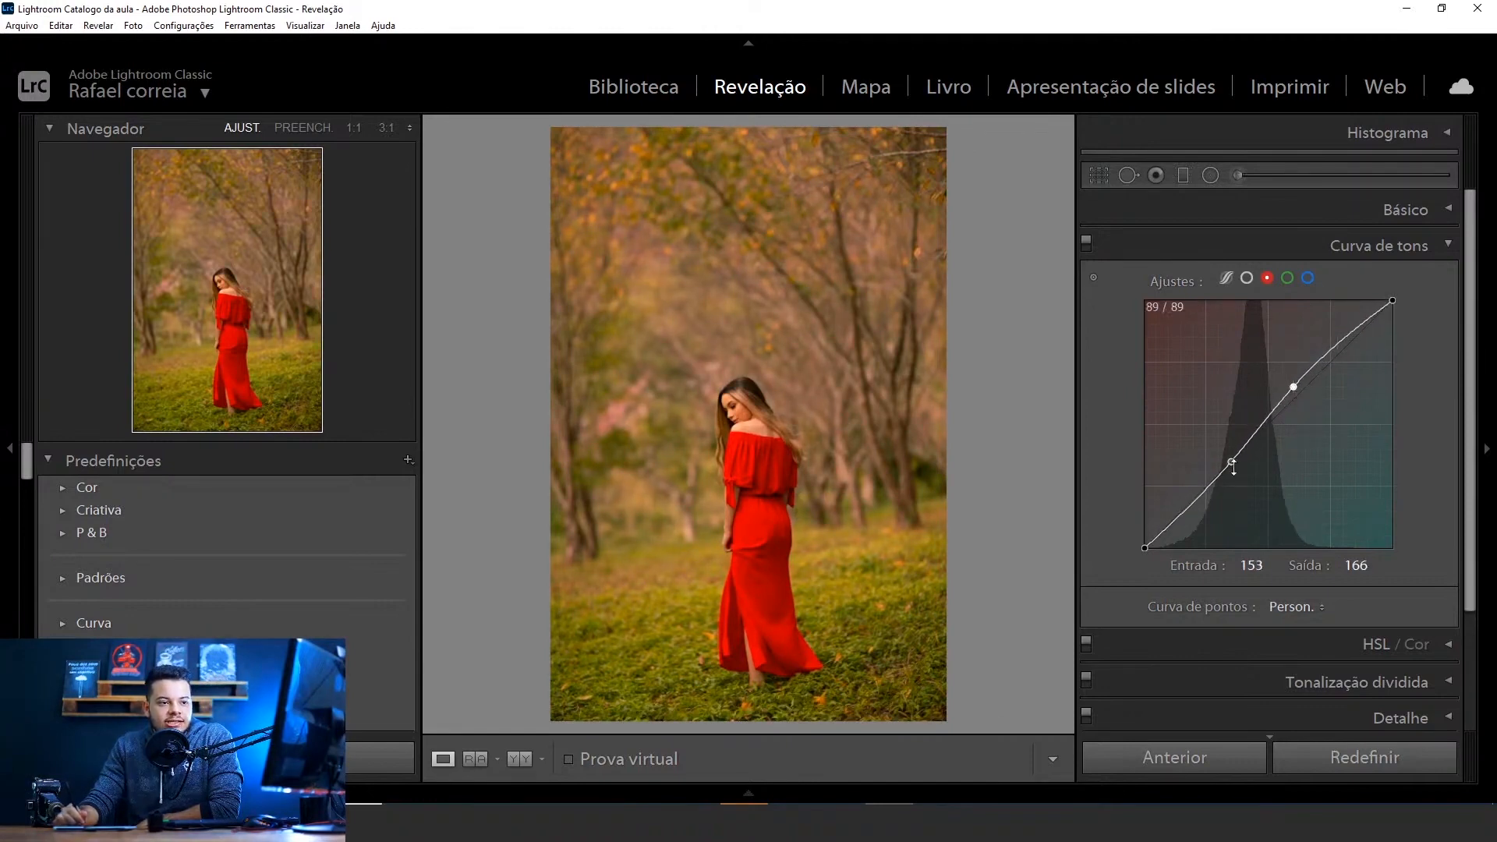
drag(1231, 462, 1245, 463)
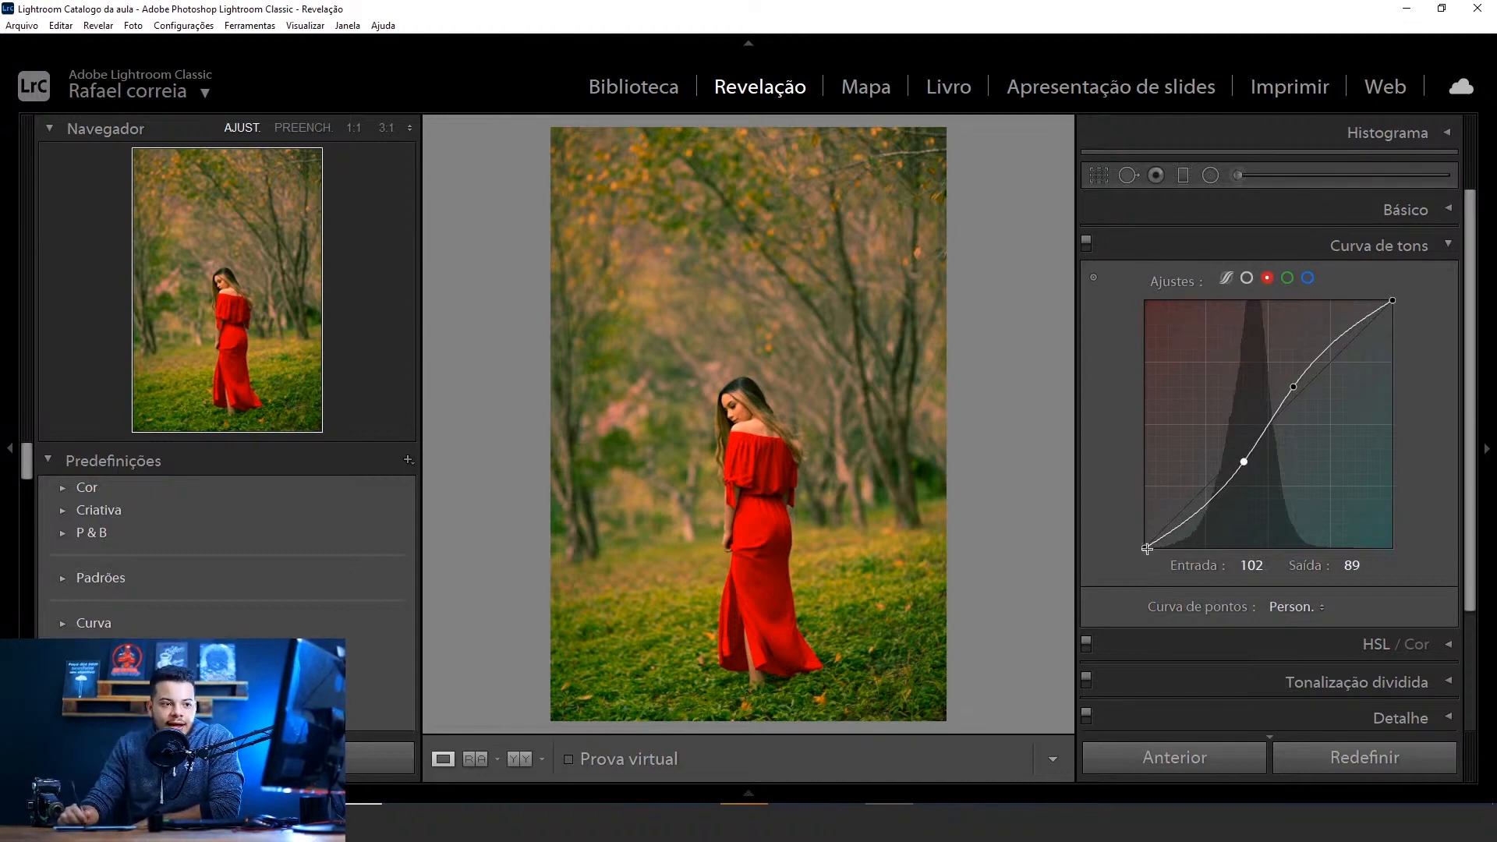
Lift the red curve's black endpoint slightly, lower its white endpoint to 255 / 242, and compare the photo with and without the tone curve
mouse_move(1147, 555)
mouse_down()
mouse_move(1140, 522)
mouse_move(1185, 559)
mouse_move(1130, 534)
mouse_up()
mouse_move(1395, 302)
mouse_down()
mouse_move(1404, 358)
mouse_move(1414, 314)
mouse_up()
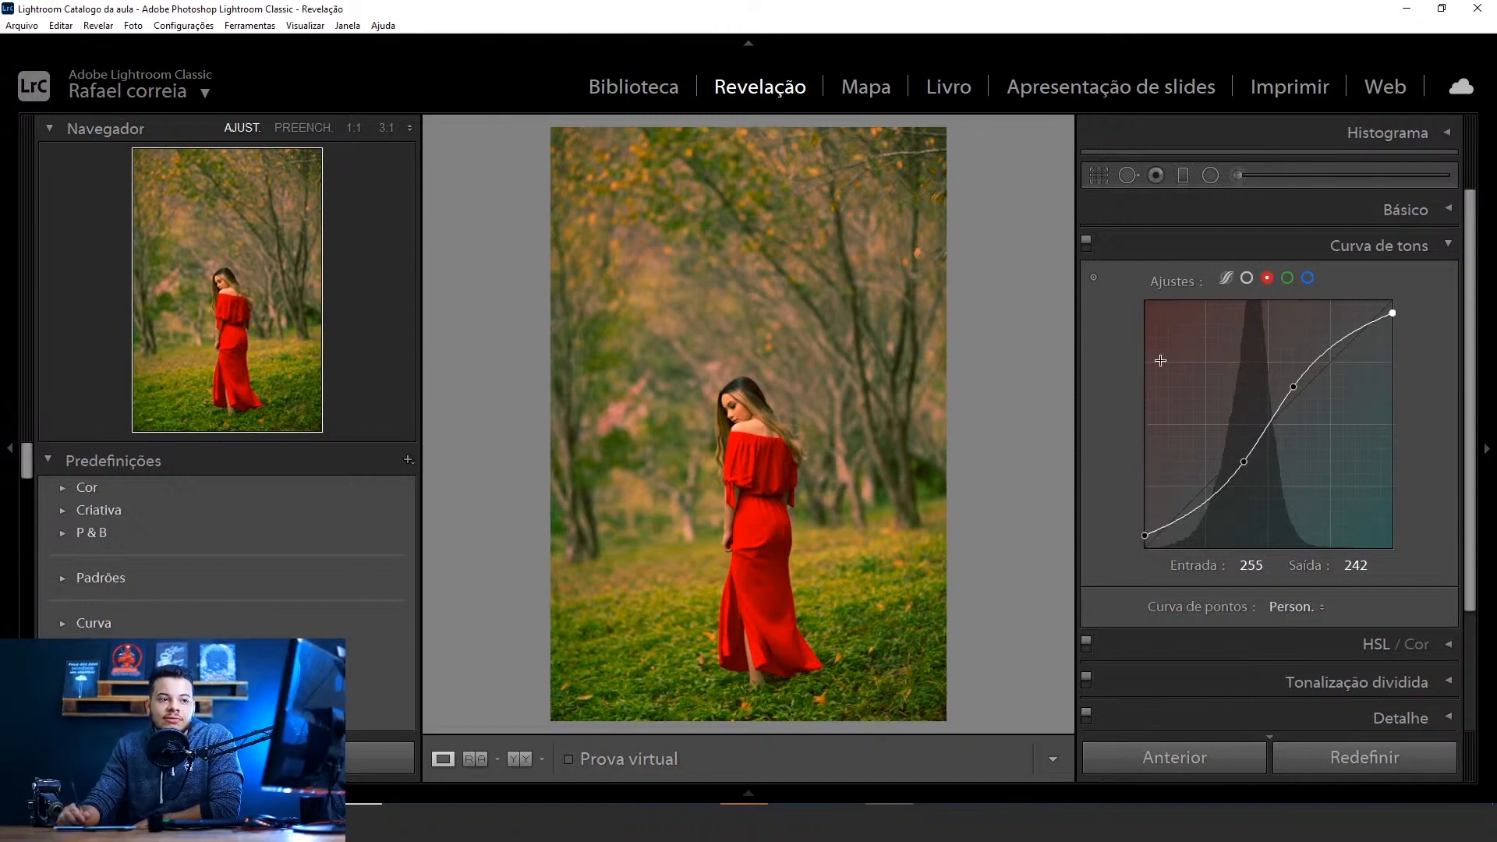
click(1086, 243)
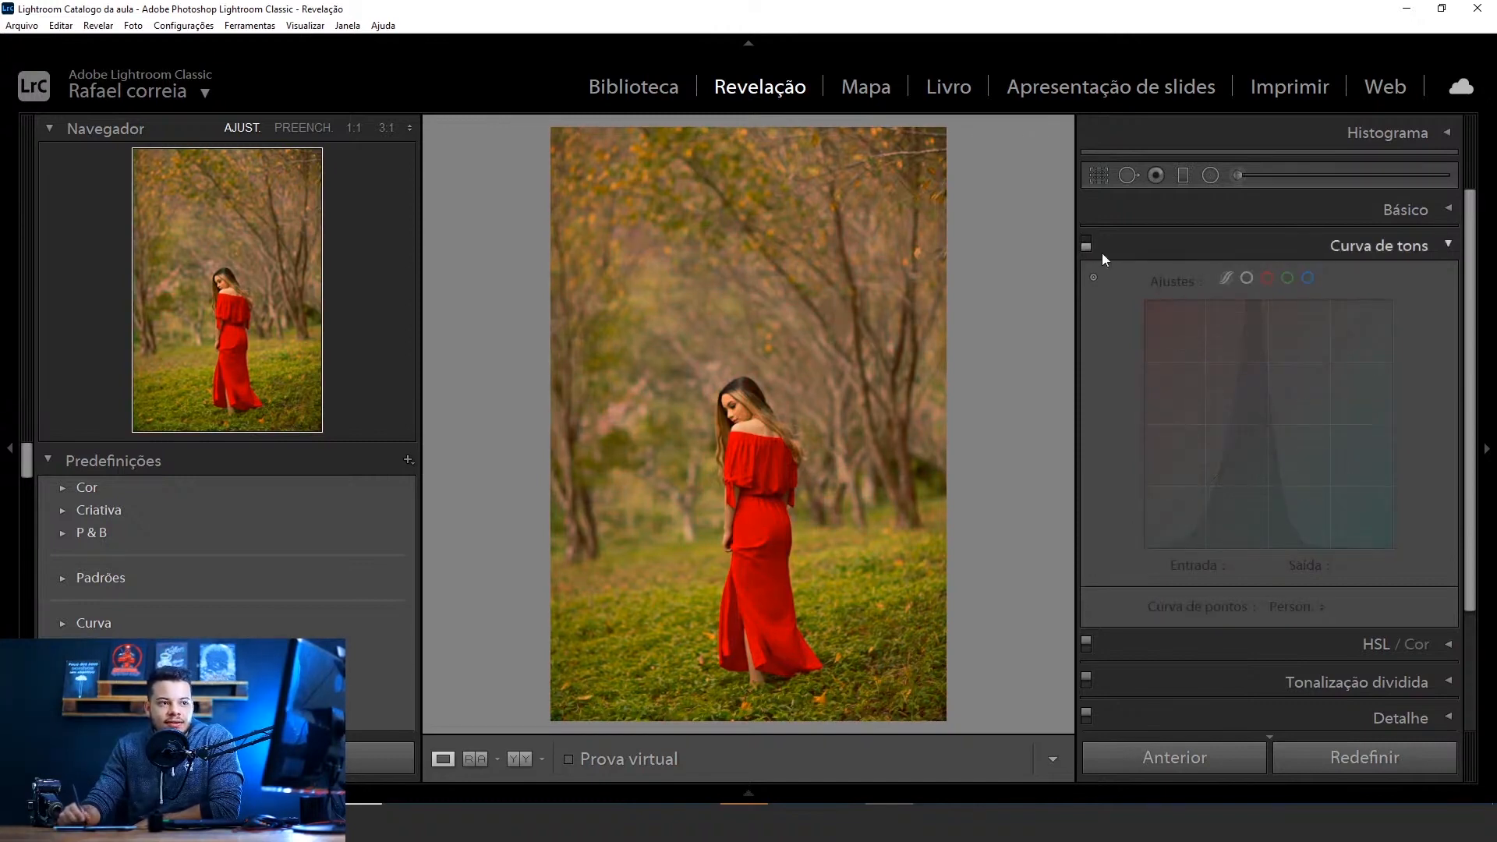
click(1086, 244)
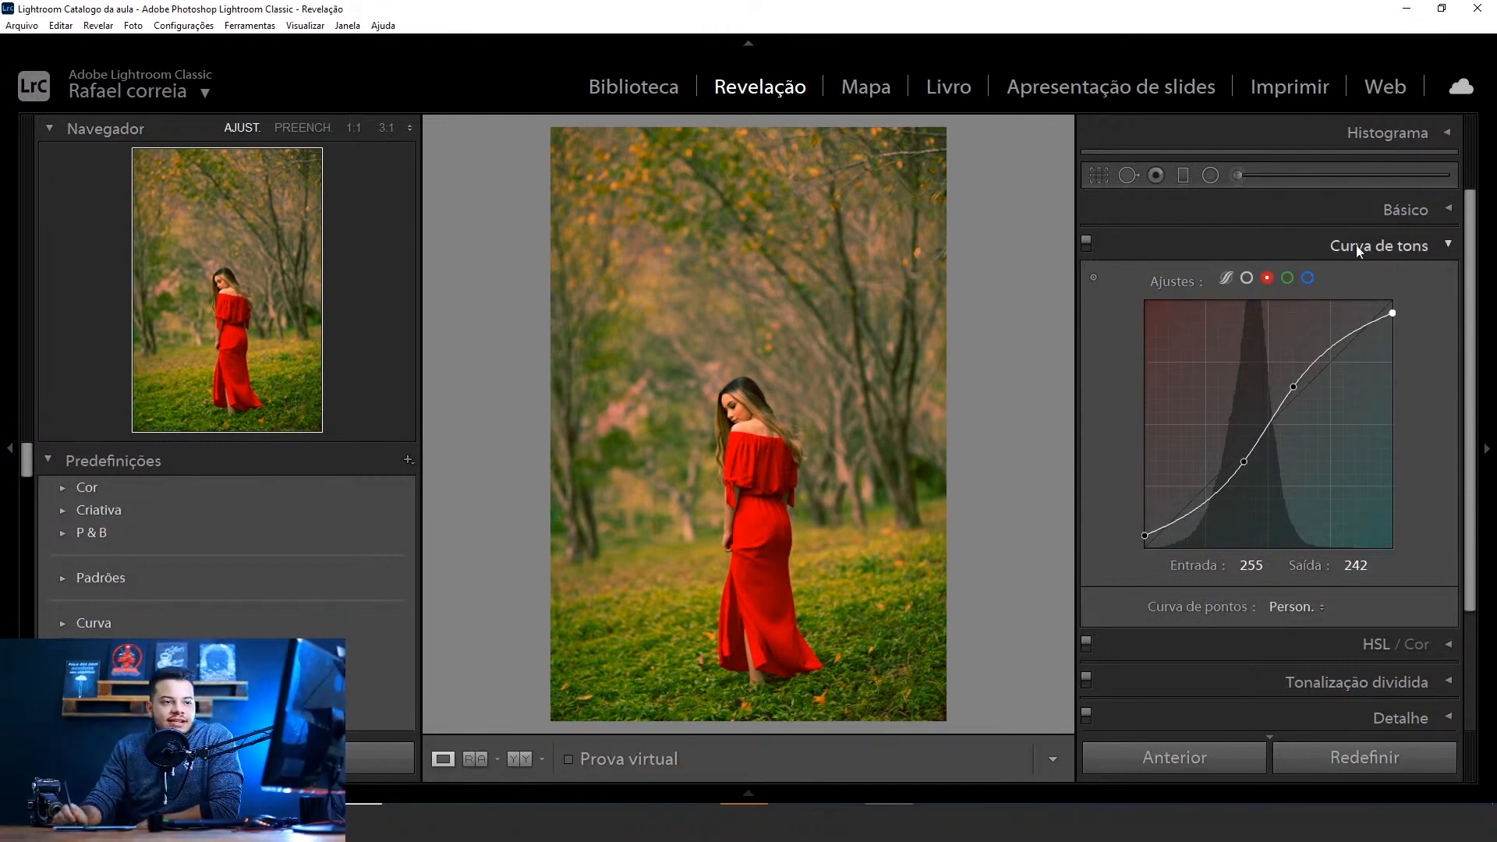
Shape a gentle S on the green channel curve, raising an upper point to output 166 and pulling a shadow point below the diagonal
click(1288, 281)
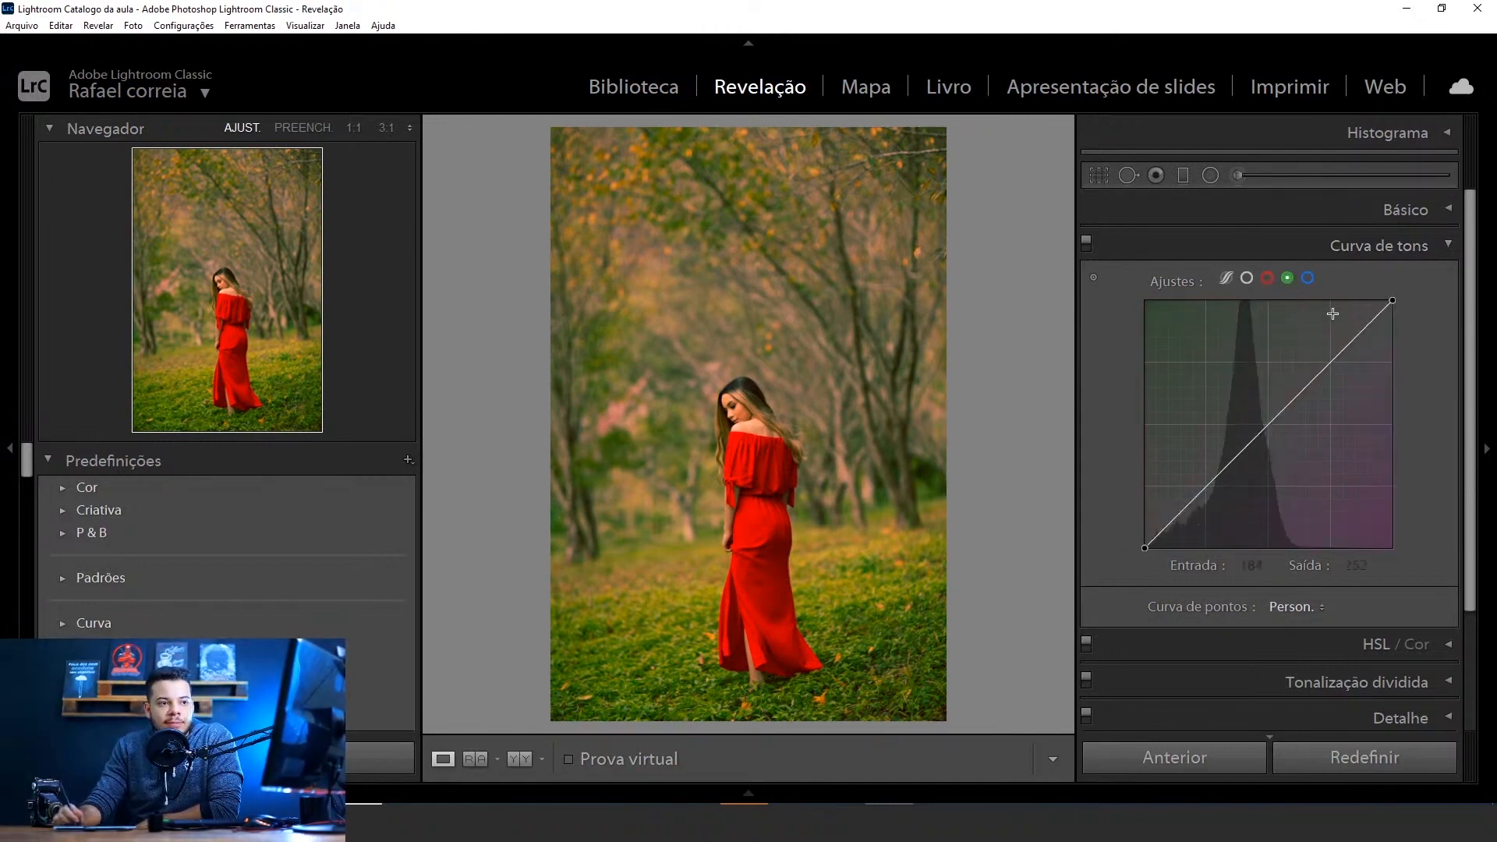
drag(1293, 400, 1293, 387)
drag(1236, 469, 1231, 473)
drag(1293, 387, 1291, 386)
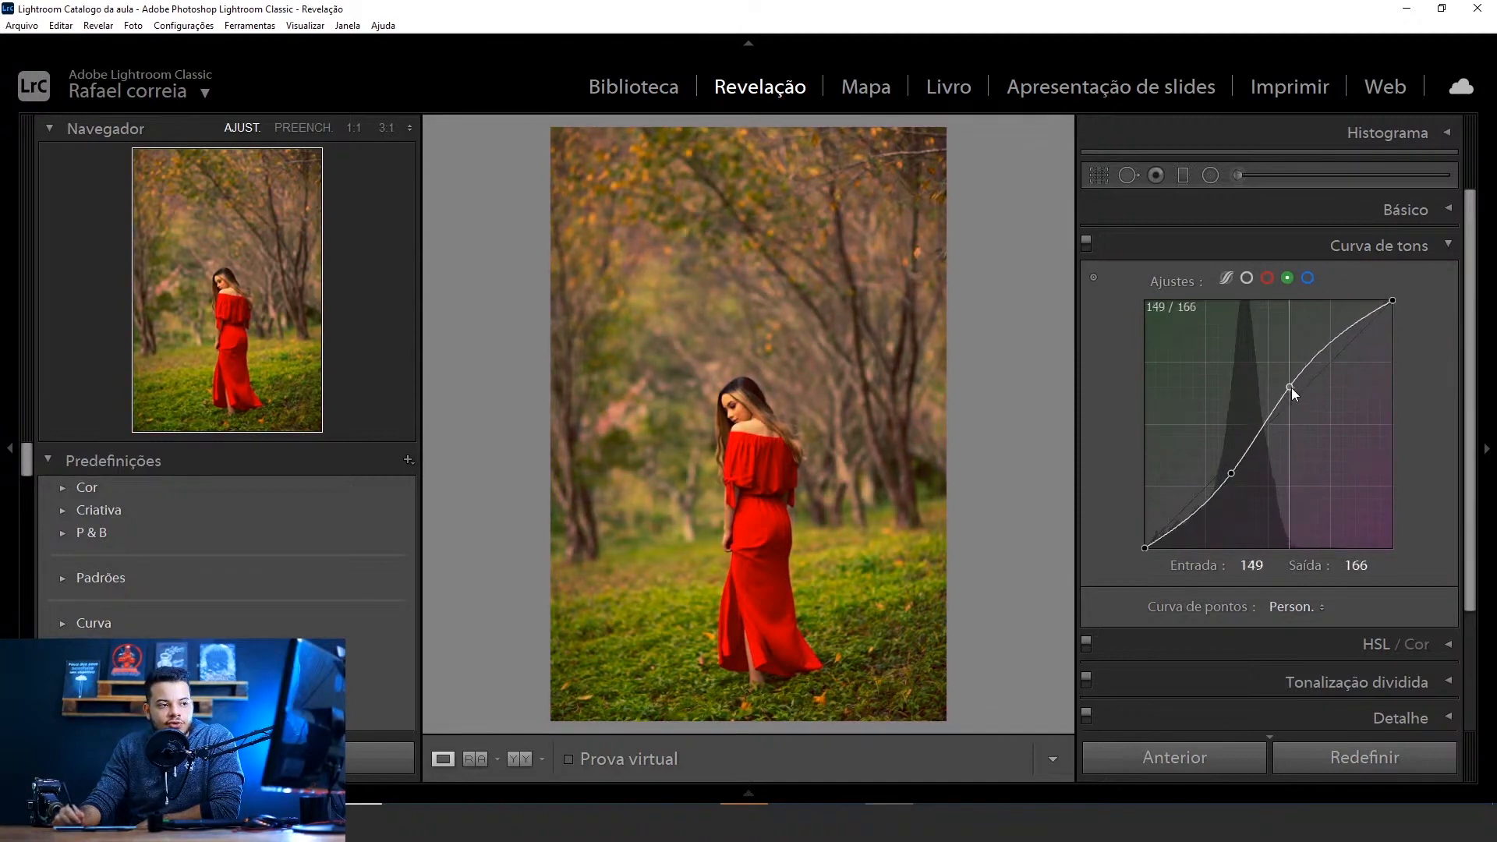
Lower the green curve's white endpoint to 255 / 230 and raise its black endpoint to 0 / 13
drag(1394, 304, 1402, 326)
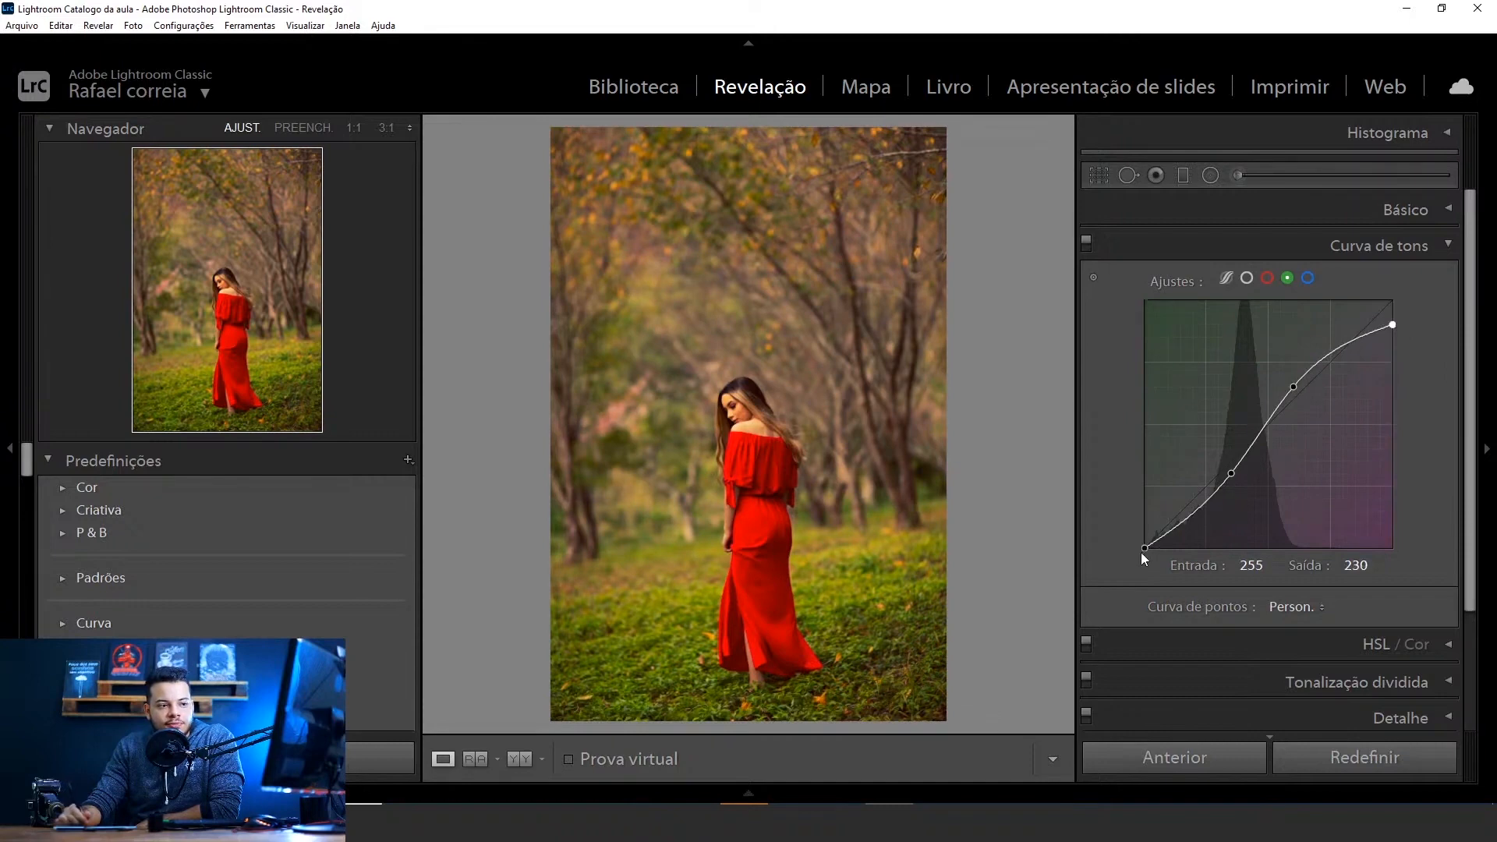
mouse_move(1144, 549)
mouse_down()
mouse_move(1145, 518)
mouse_move(1154, 558)
mouse_move(1144, 536)
mouse_up()
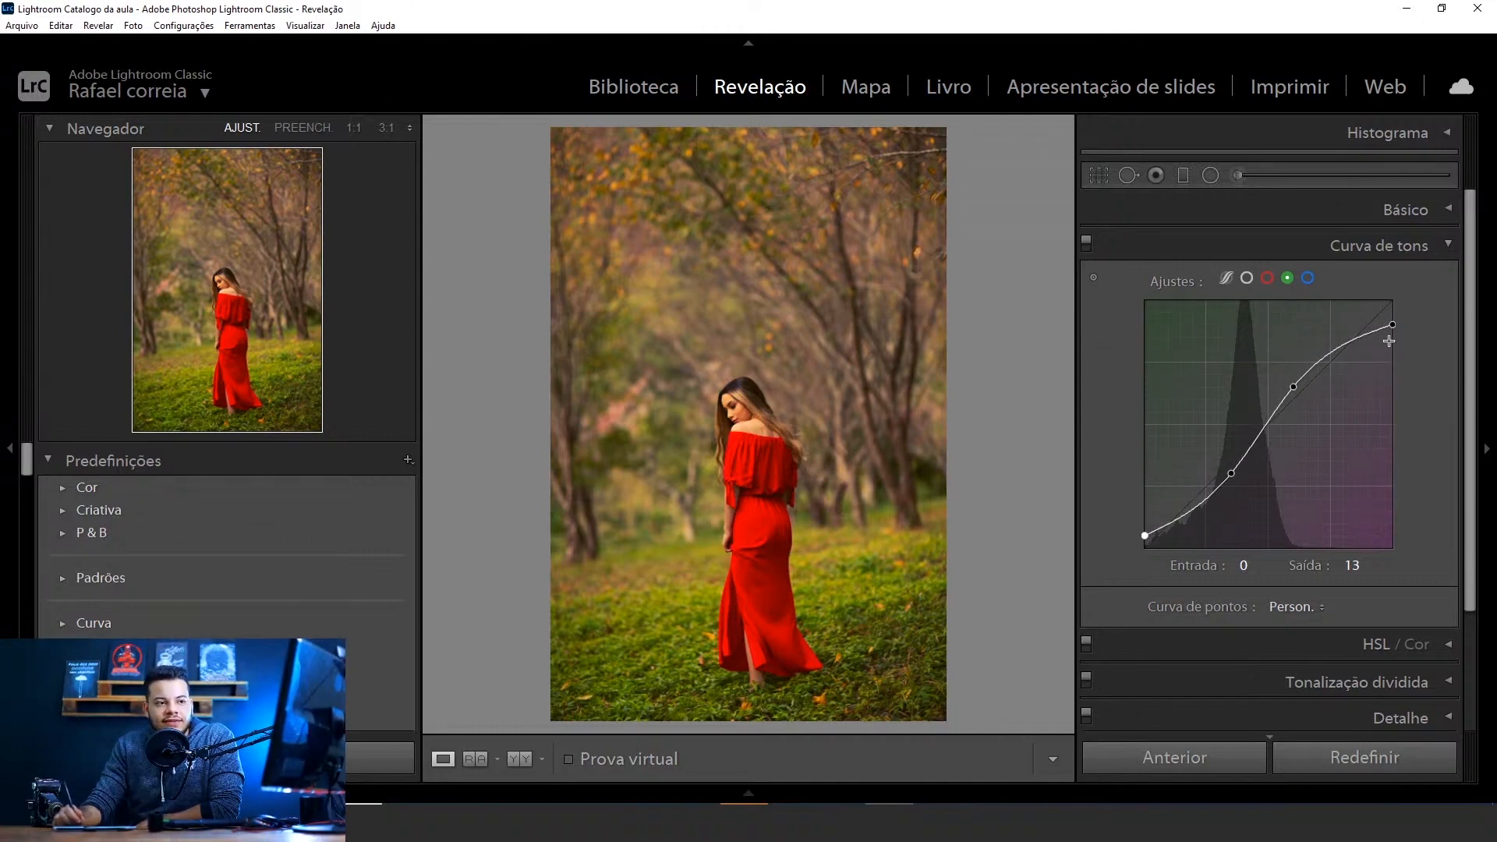
mouse_move(1294, 383)
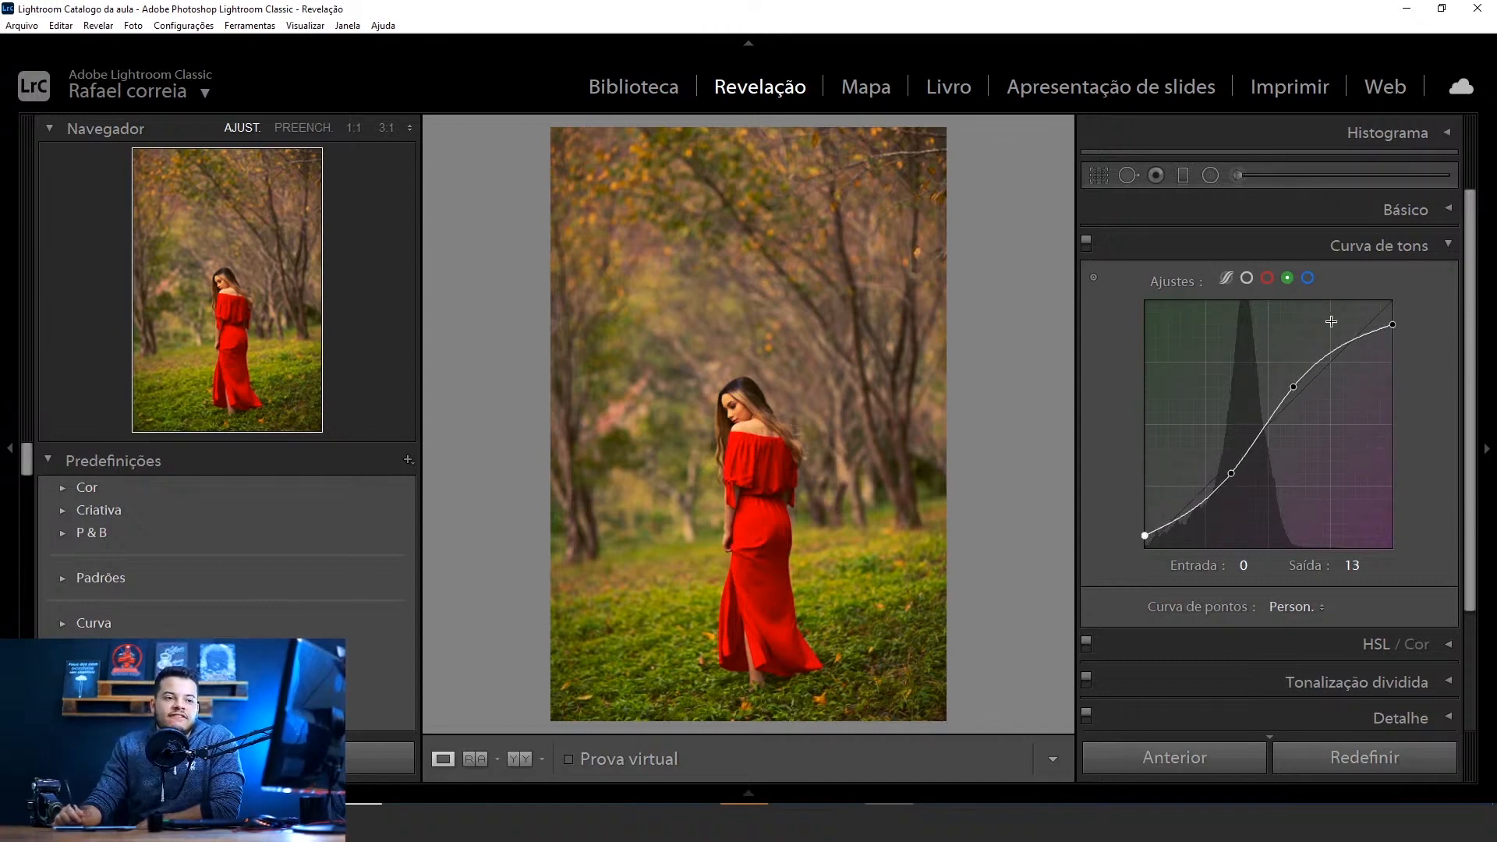
Set the blue channel curve's upper point to 153 / 166, keep its shadow point at 89 / 89, and lower its white endpoint to 255 / 204
click(1309, 280)
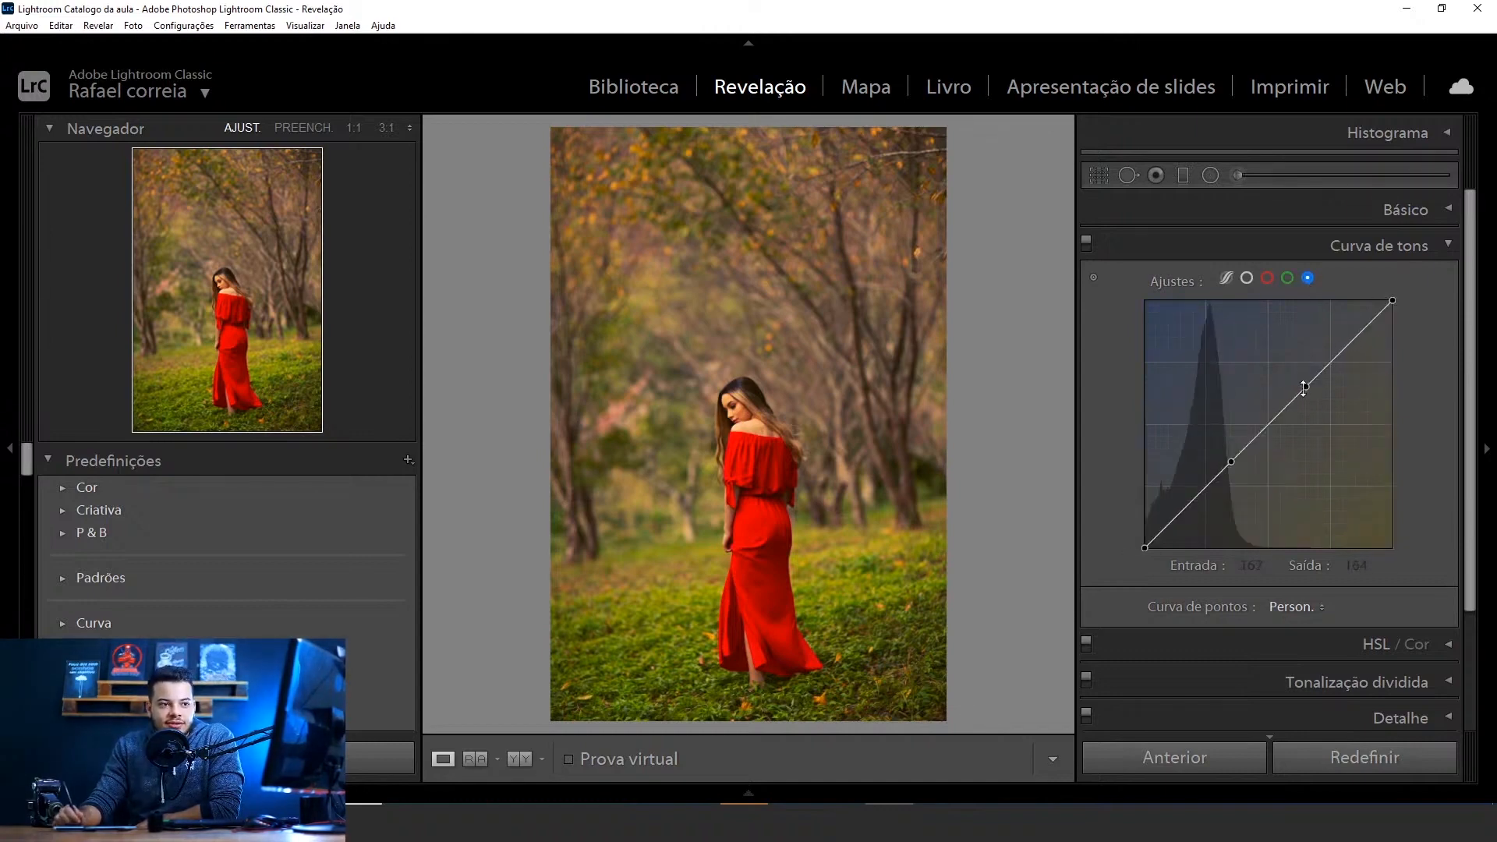
drag(1303, 388, 1295, 393)
drag(1231, 463, 1236, 471)
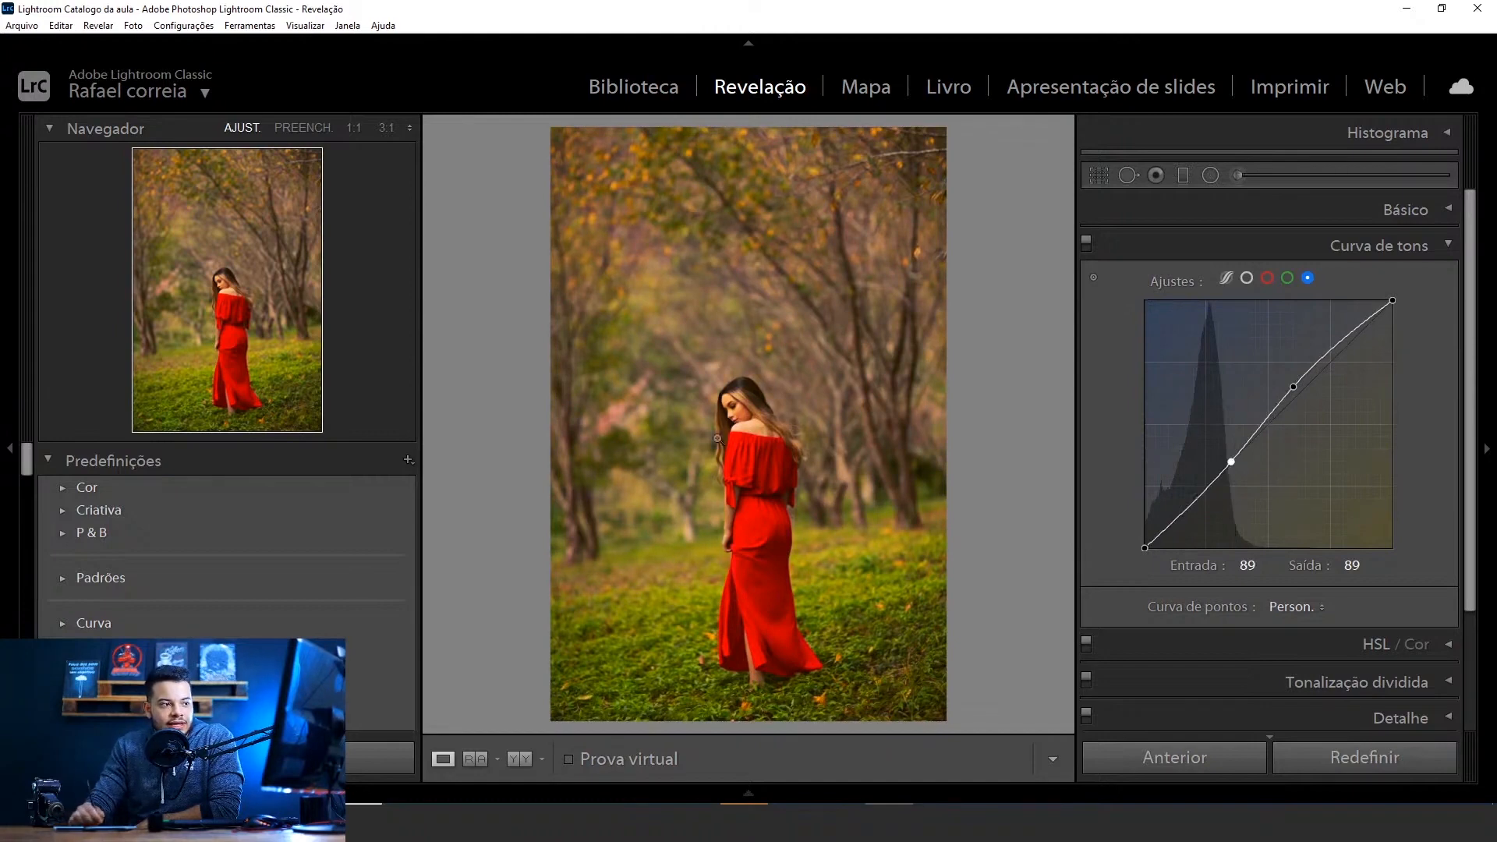
mouse_move(1293, 388)
mouse_down()
mouse_move(1318, 438)
mouse_move(1293, 388)
mouse_up()
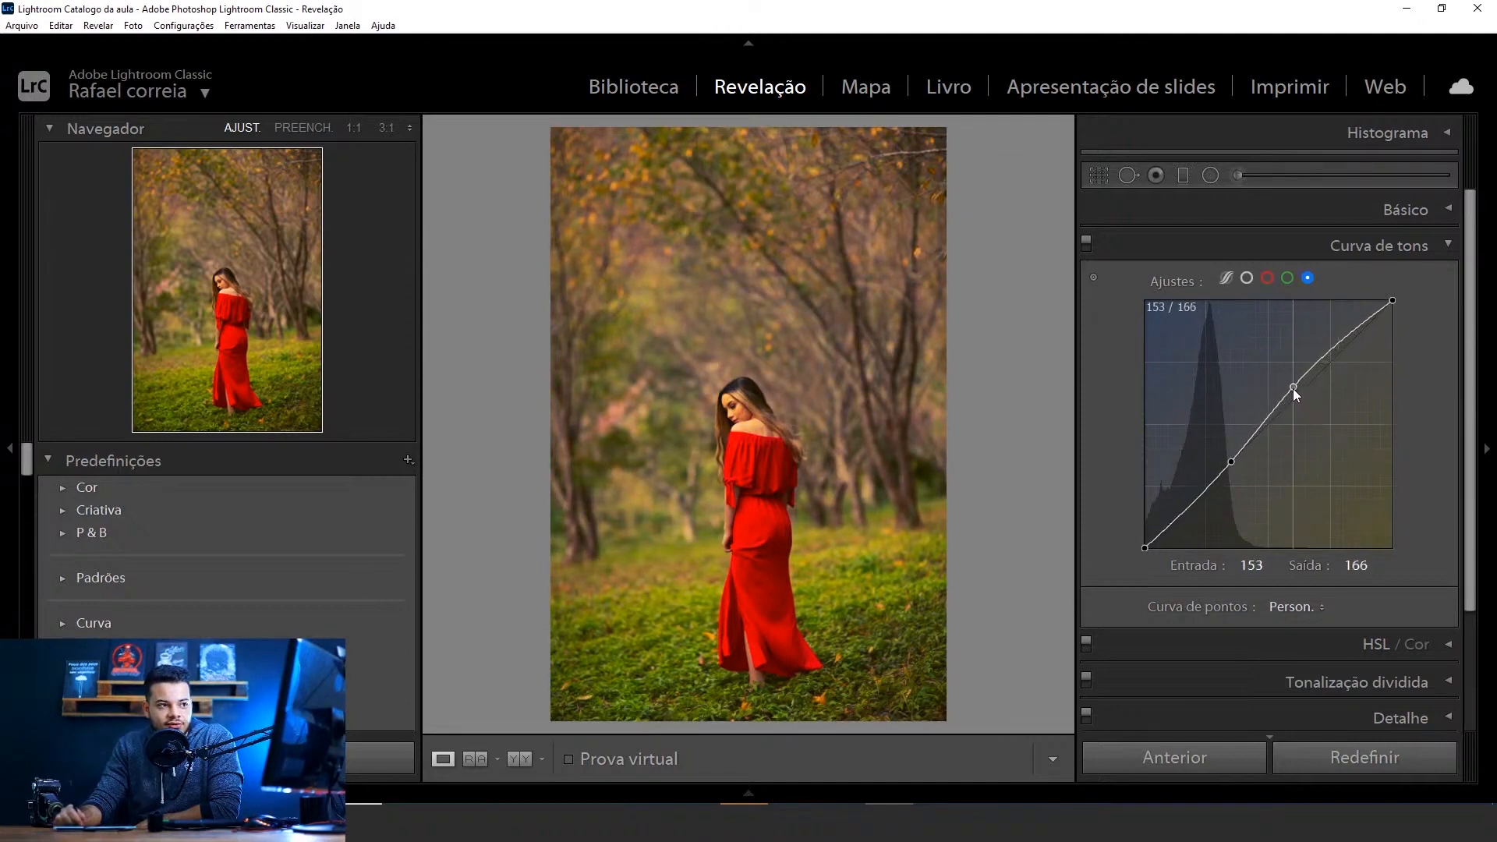
drag(1233, 466, 1230, 463)
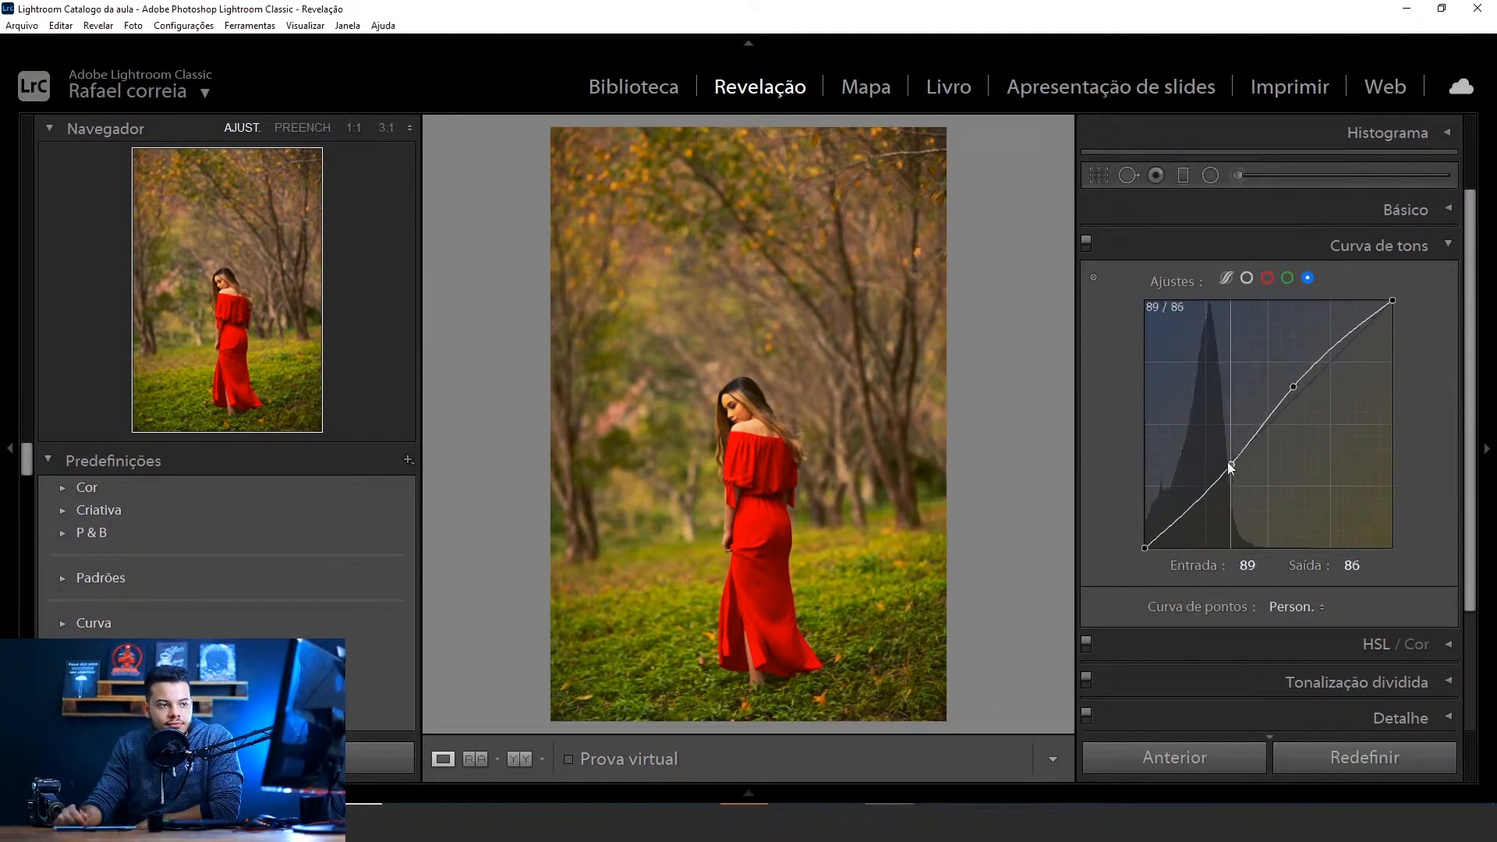
mouse_move(1145, 547)
mouse_down()
mouse_move(1143, 522)
mouse_move(1145, 547)
mouse_up()
drag(1391, 301, 1459, 352)
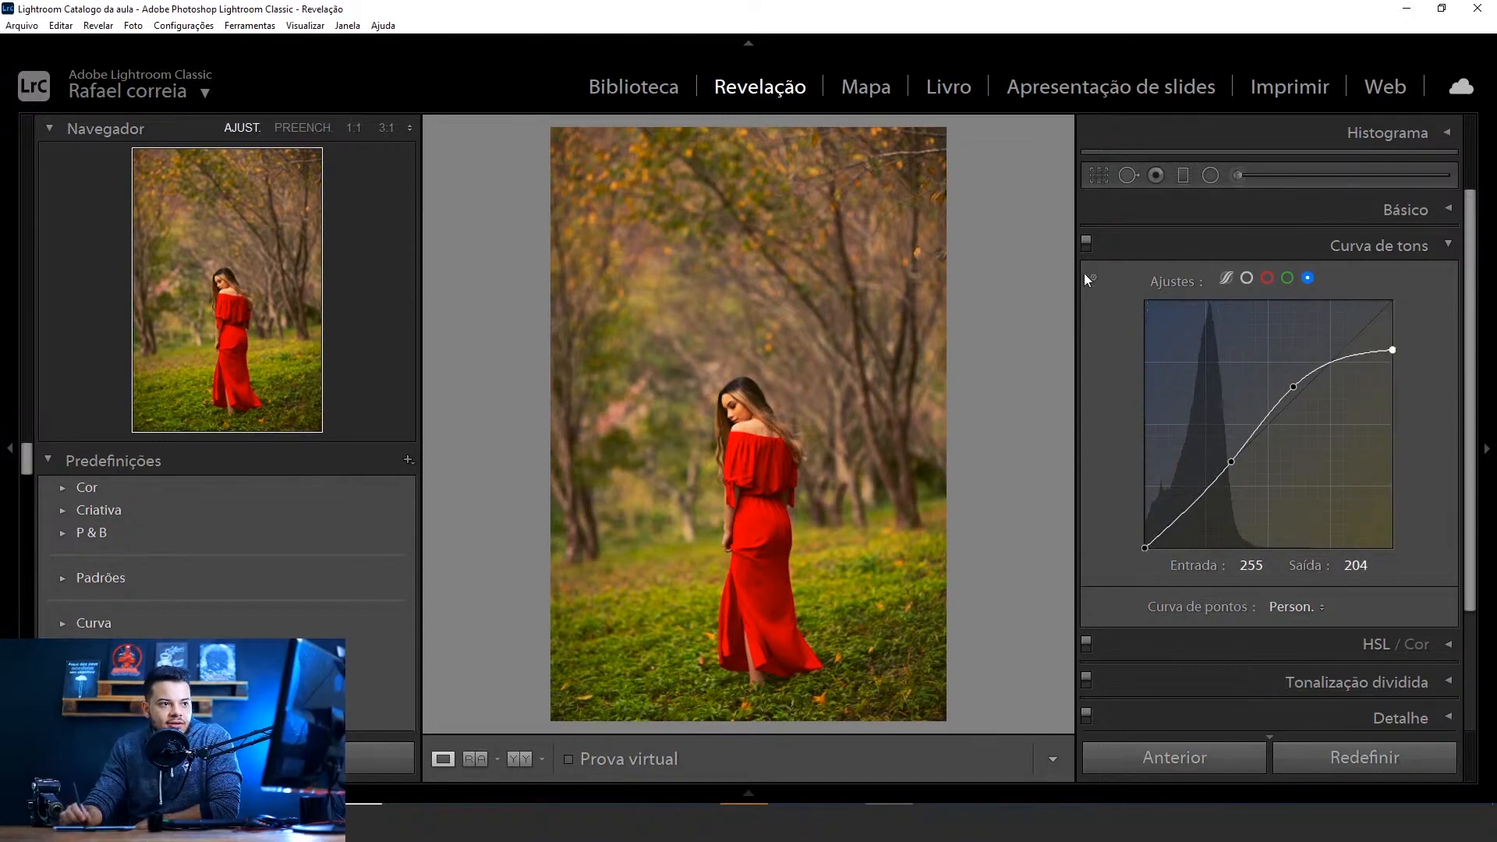
Compare the portrait before and after the grade by switching the tone curve adjustments off and on
click(1087, 242)
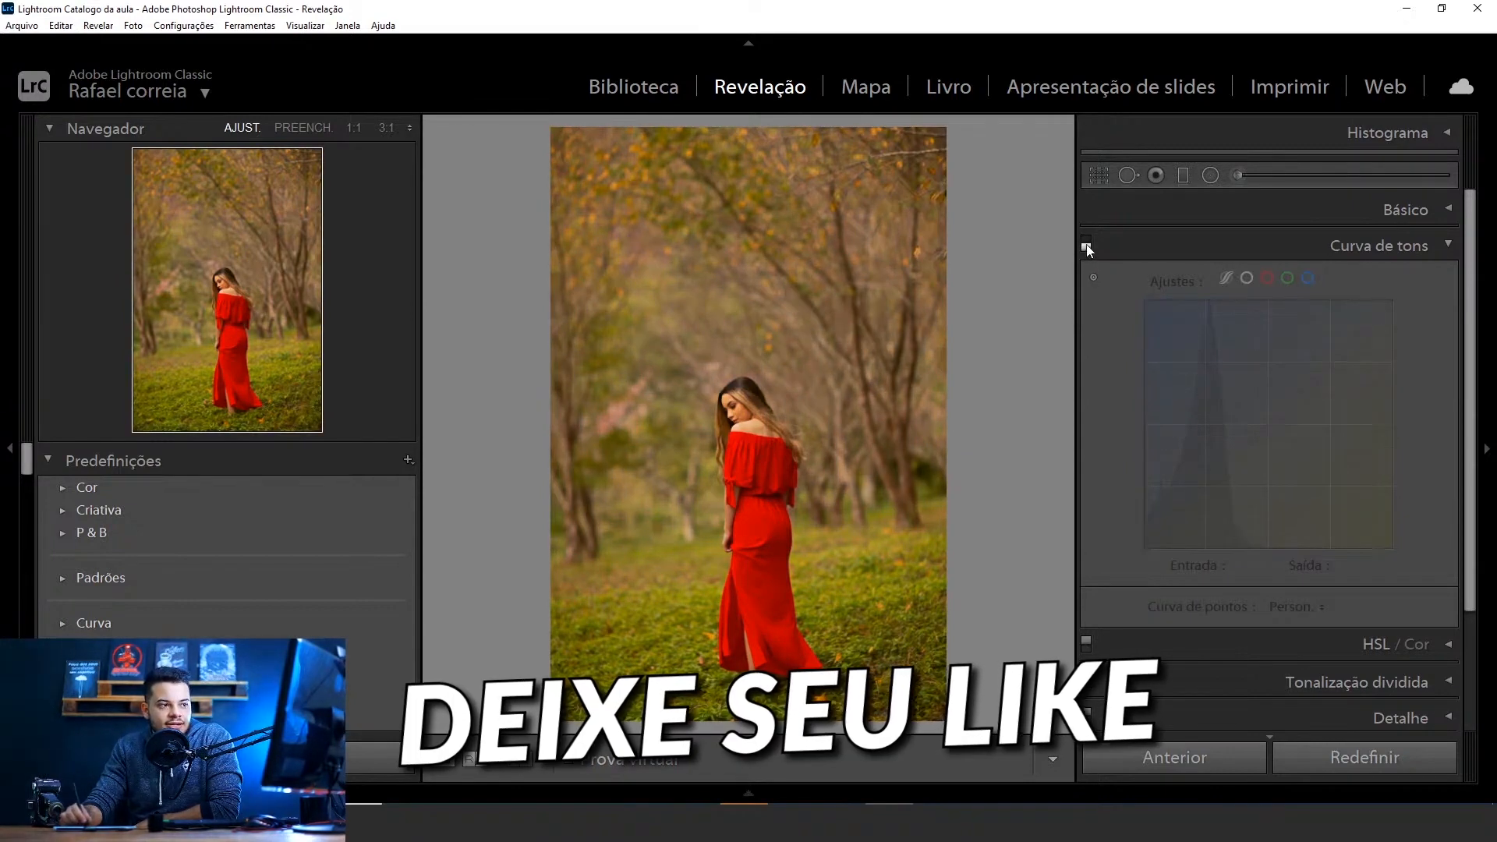
click(1088, 246)
click(1087, 244)
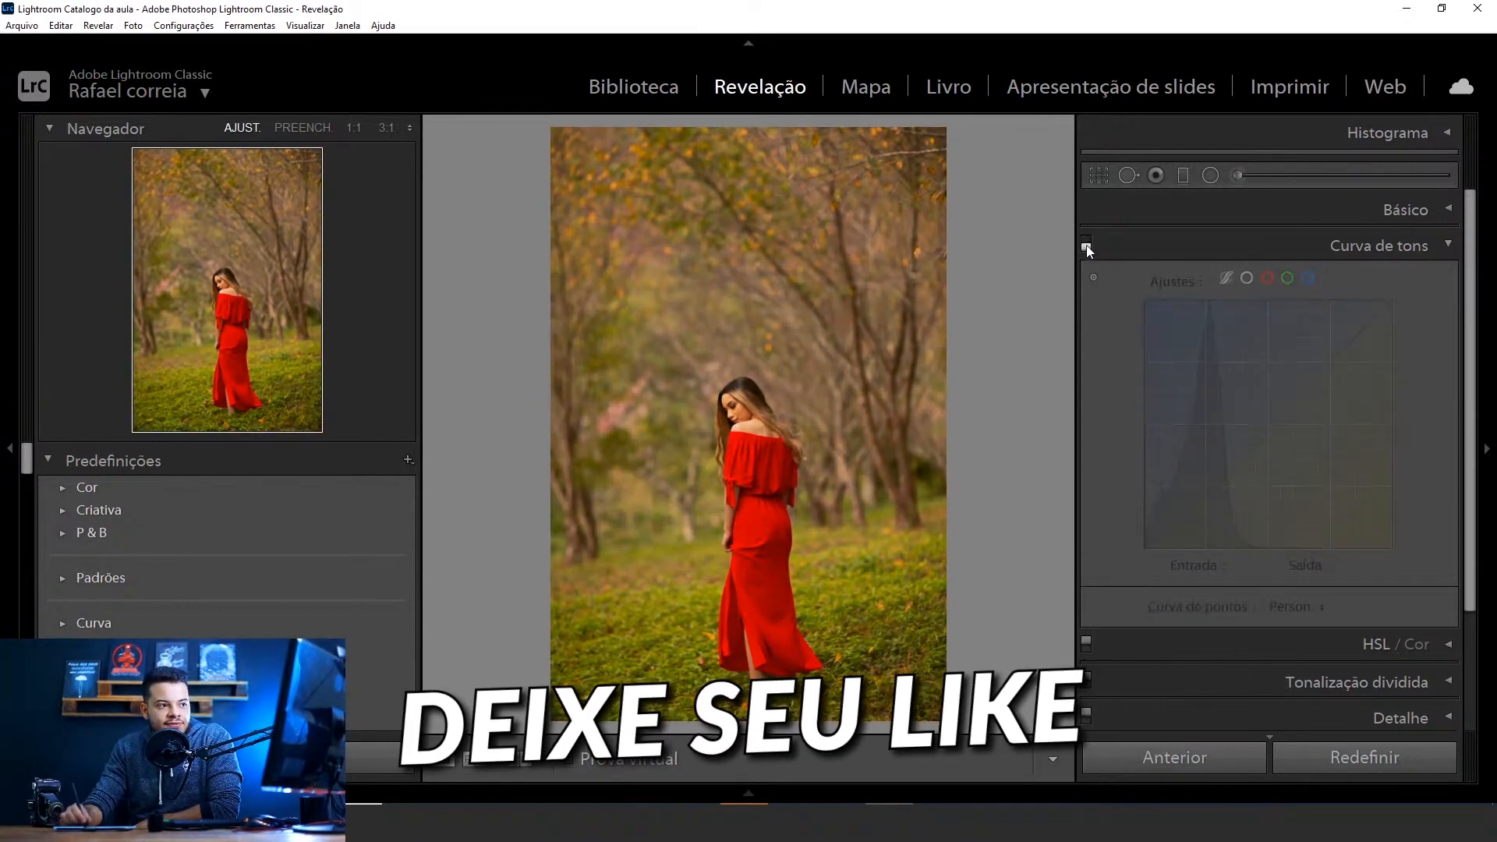
click(1087, 244)
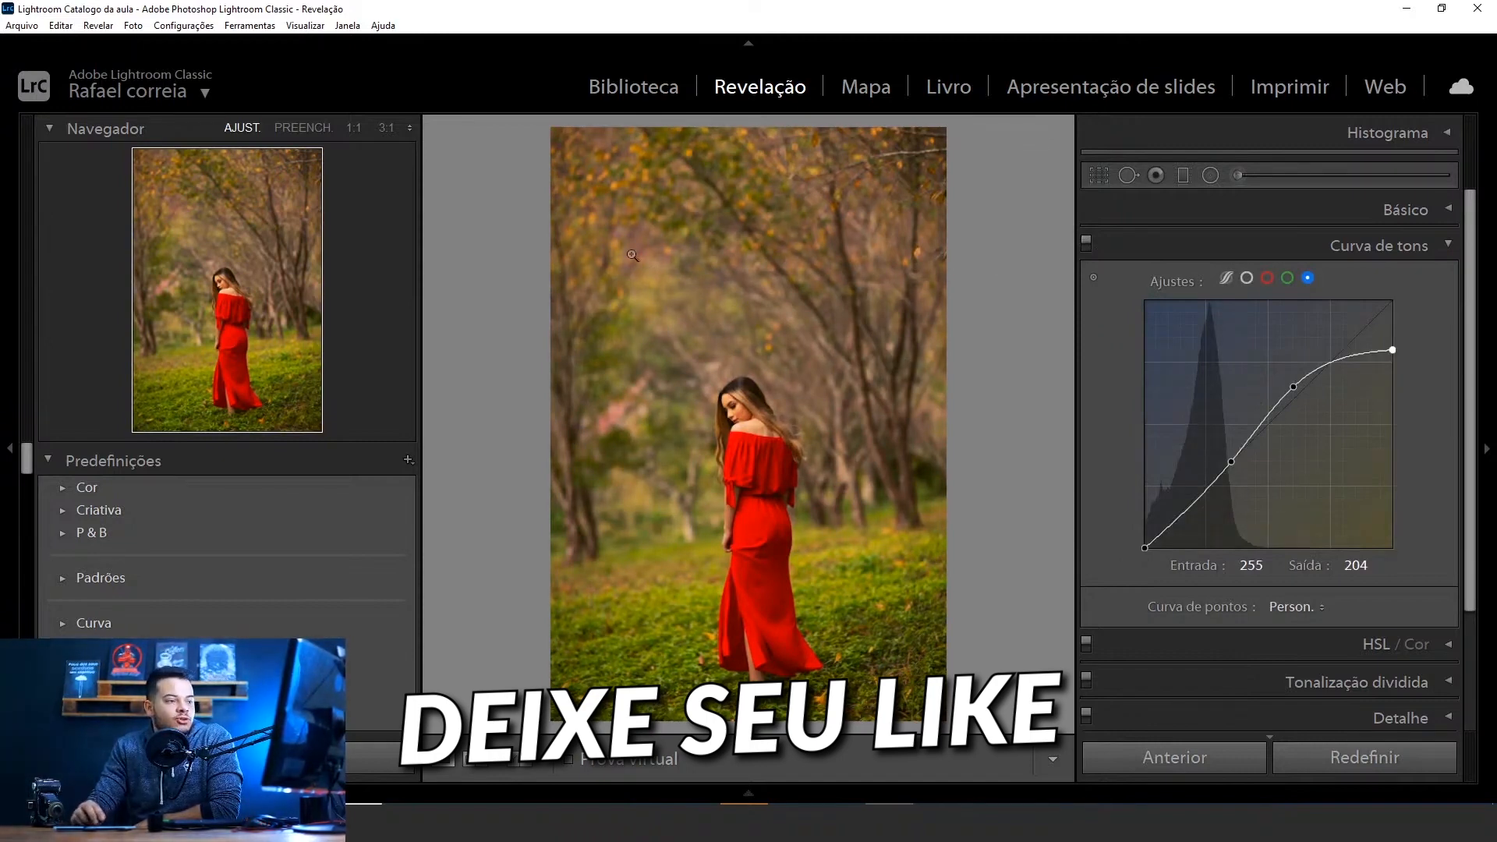
click(1087, 246)
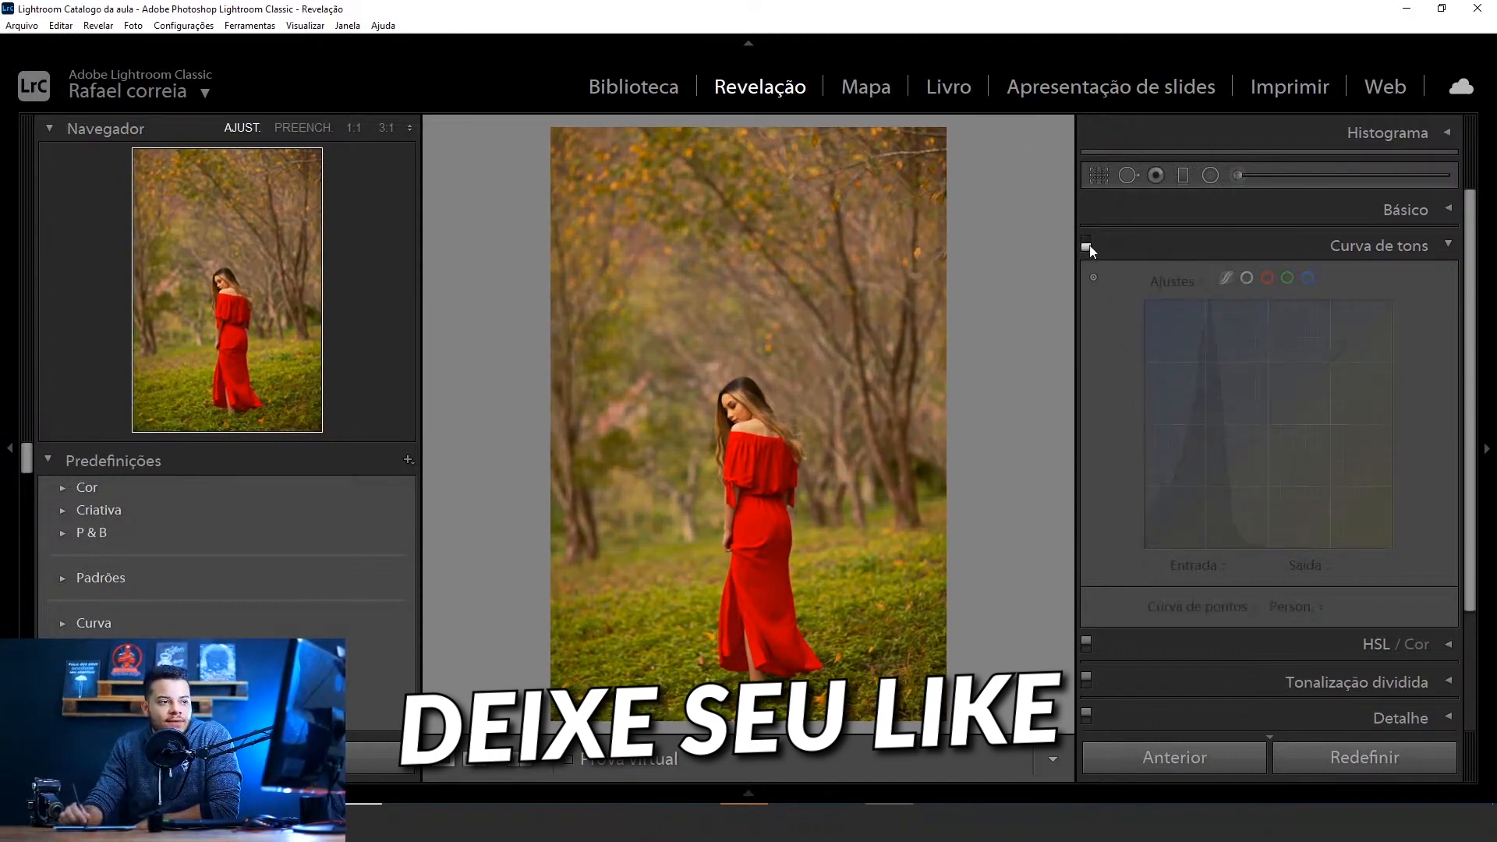
click(1087, 247)
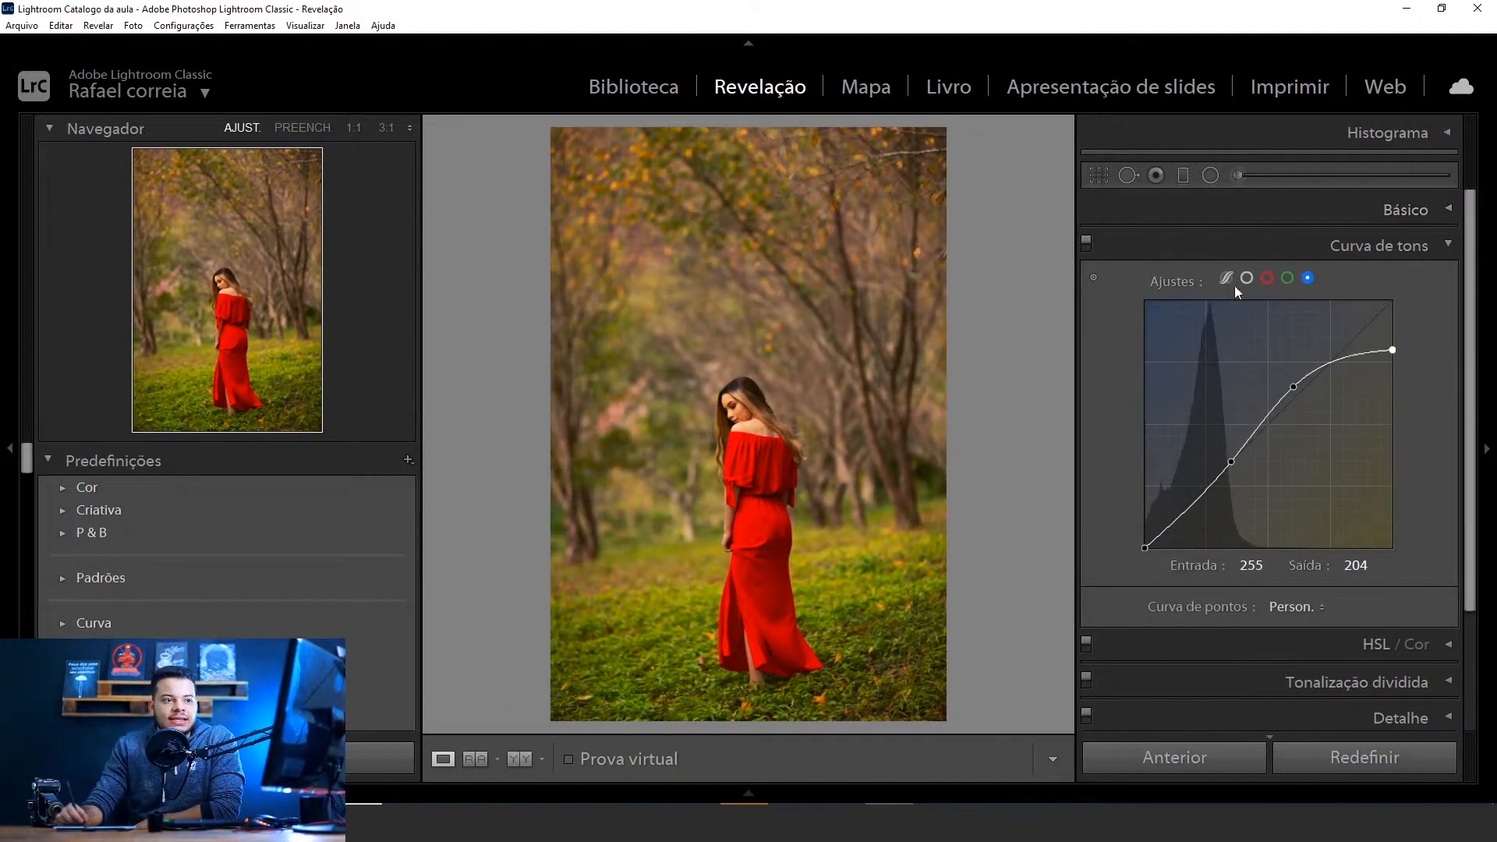
Review the finished red, green and blue channel curves one after another, ending on the blue channel
click(1266, 278)
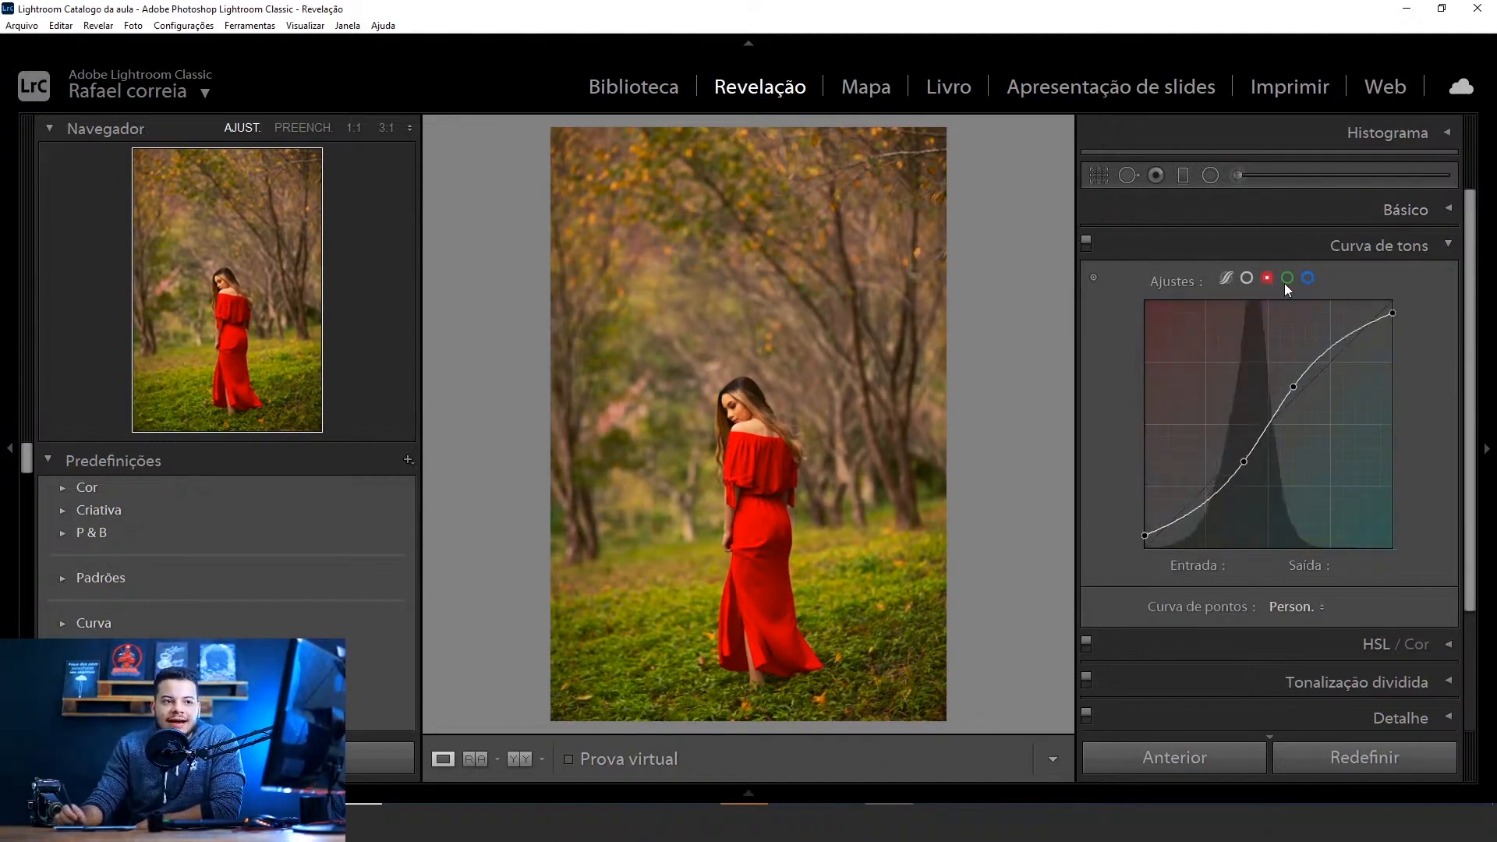
click(1286, 279)
click(1308, 278)
click(1287, 278)
click(1267, 278)
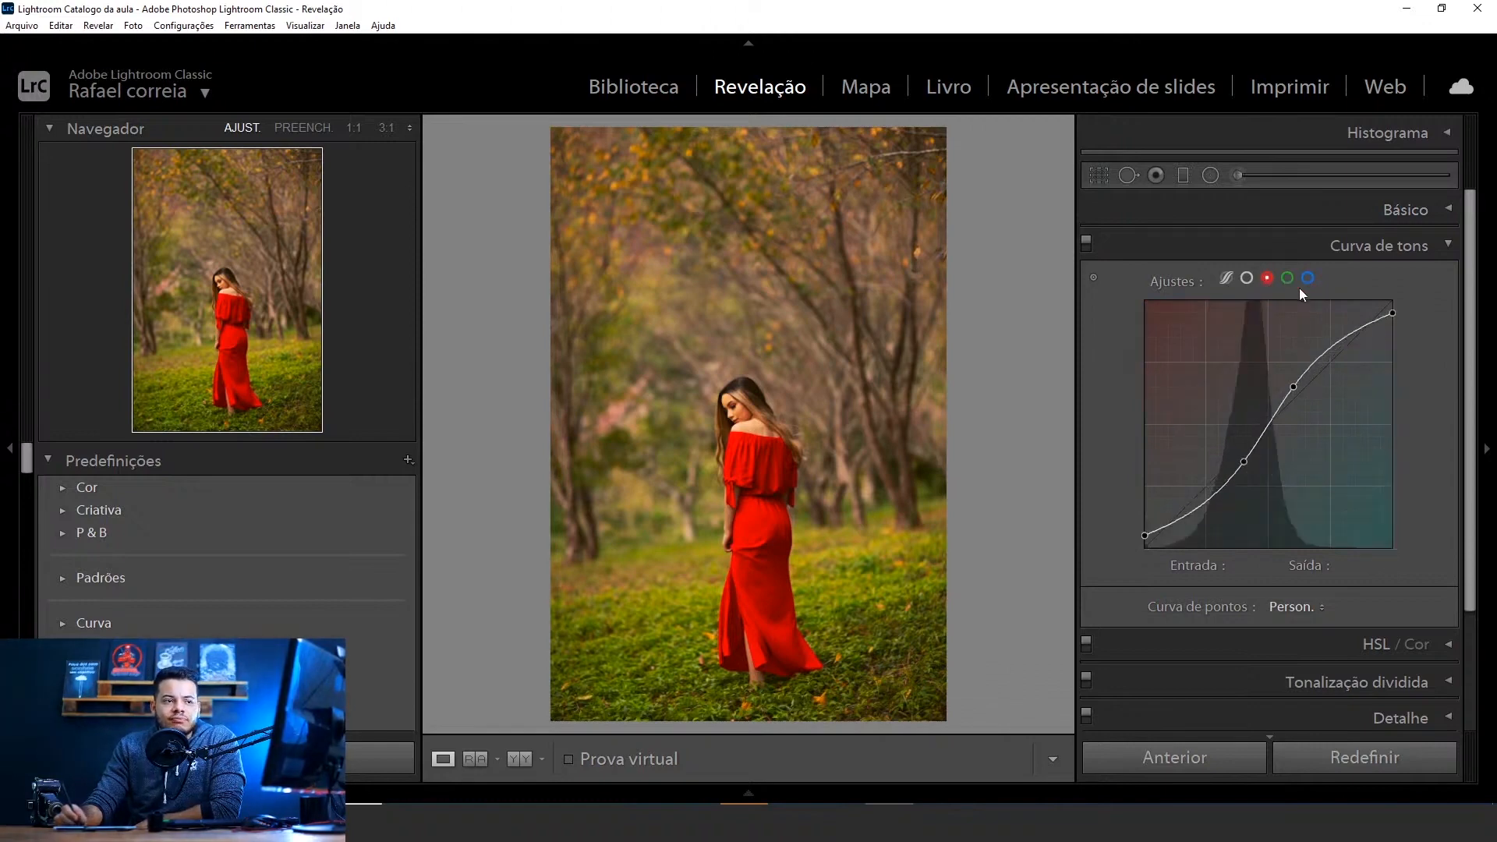
click(1287, 278)
click(1308, 278)
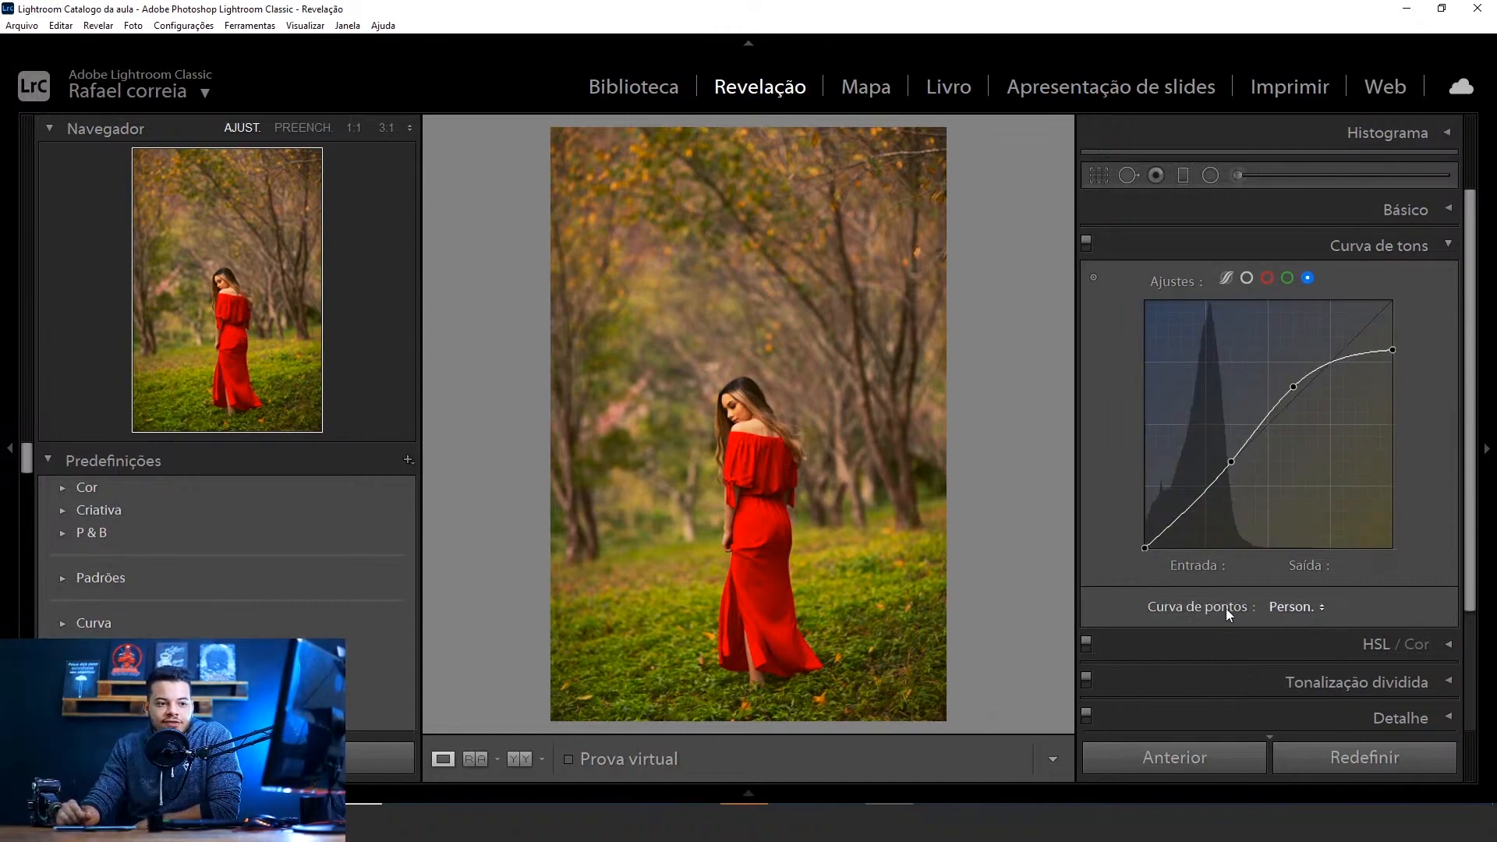
Save the current tone curves as a custom point curve preset named CURVA DE PONTOS DA AULA AO VIVO
click(1294, 614)
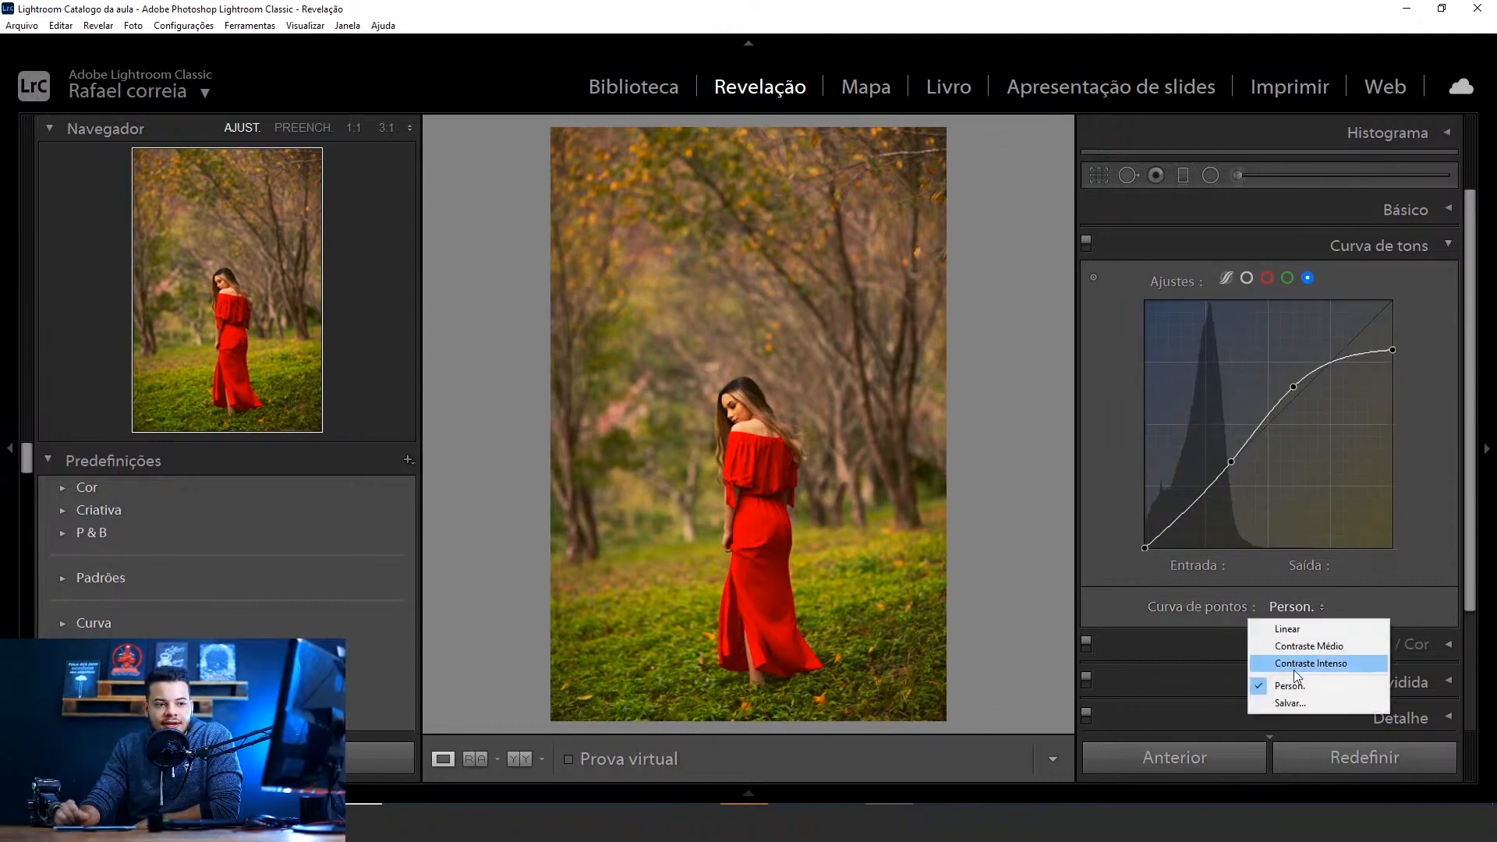
click(1287, 704)
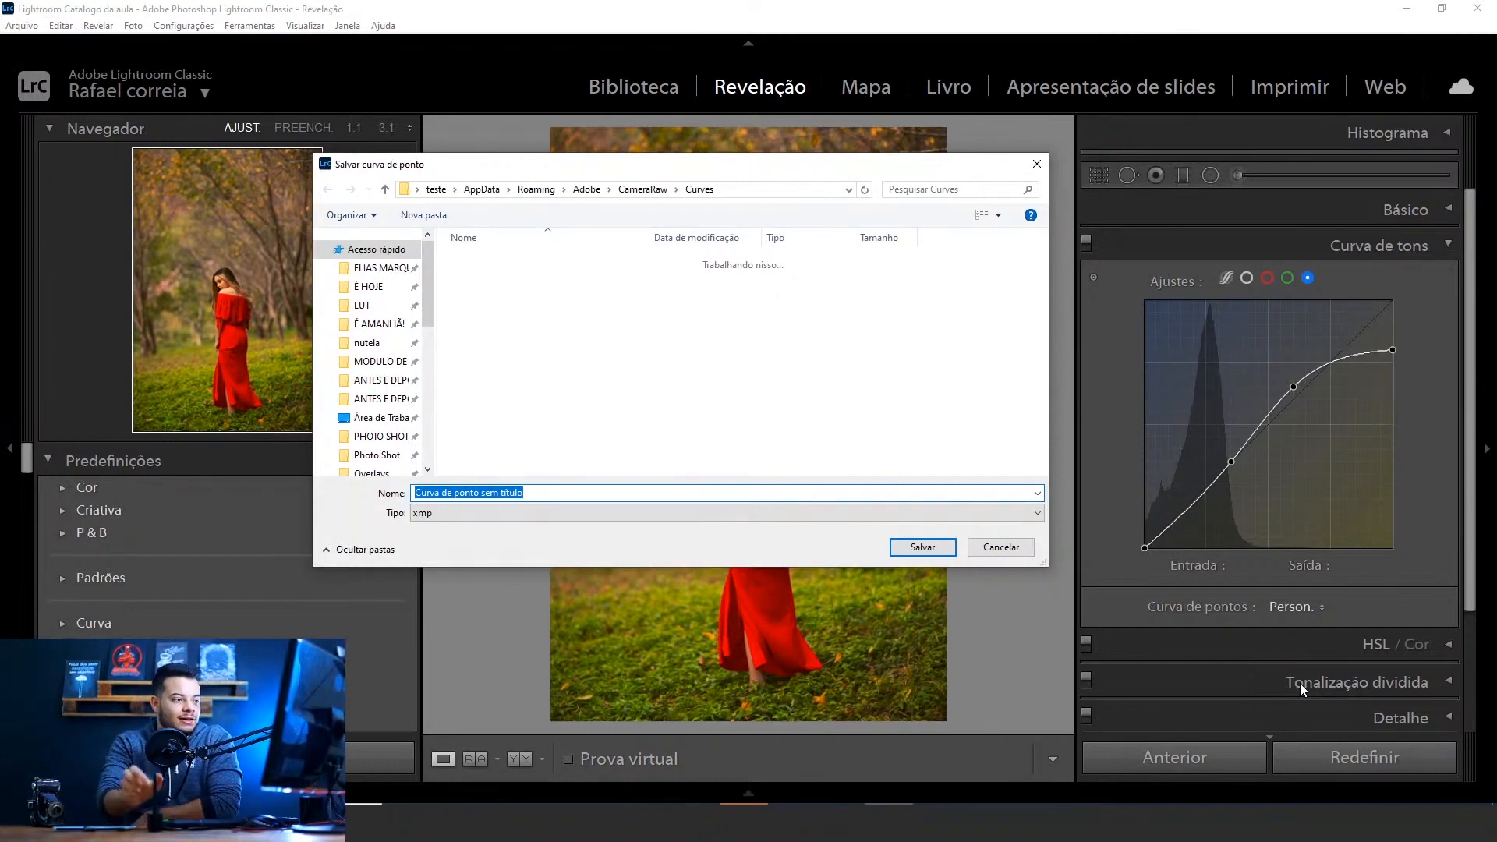
key(BackSpace)
text(CURV)
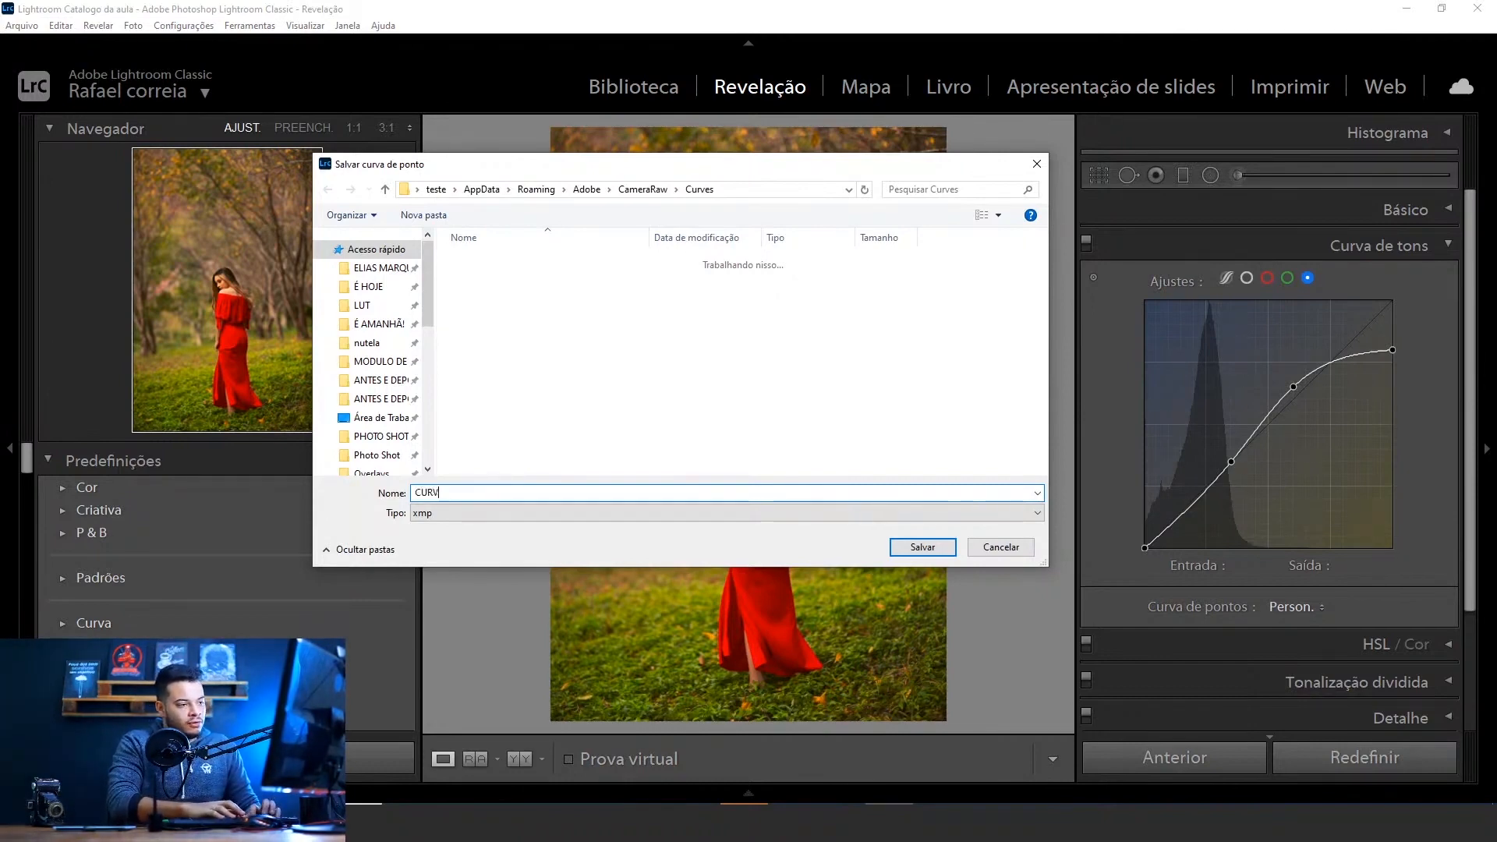
text(A DE PONTOS D)
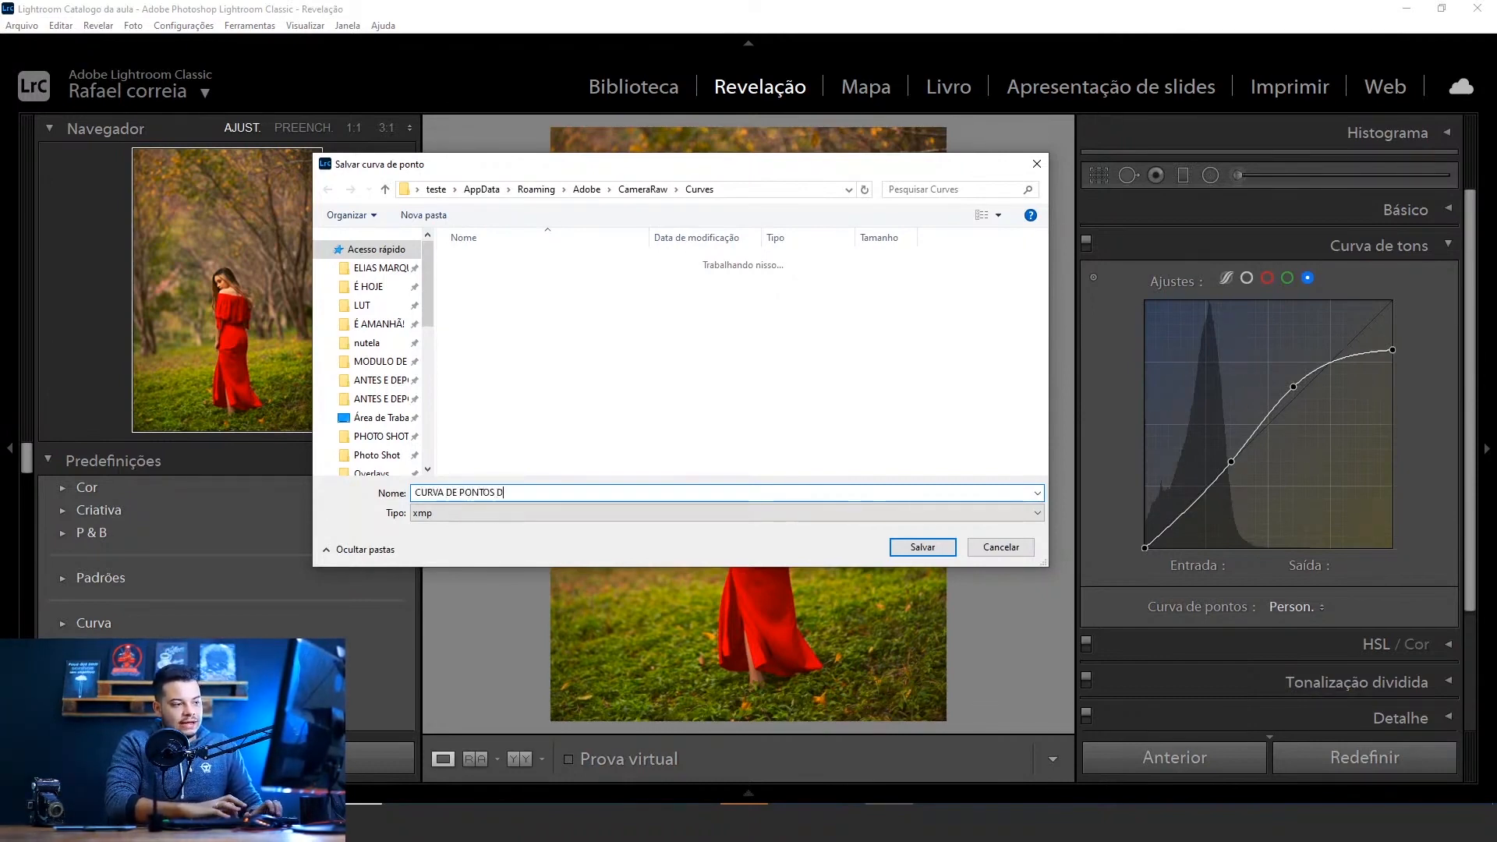
text(A AULA AO VIVO)
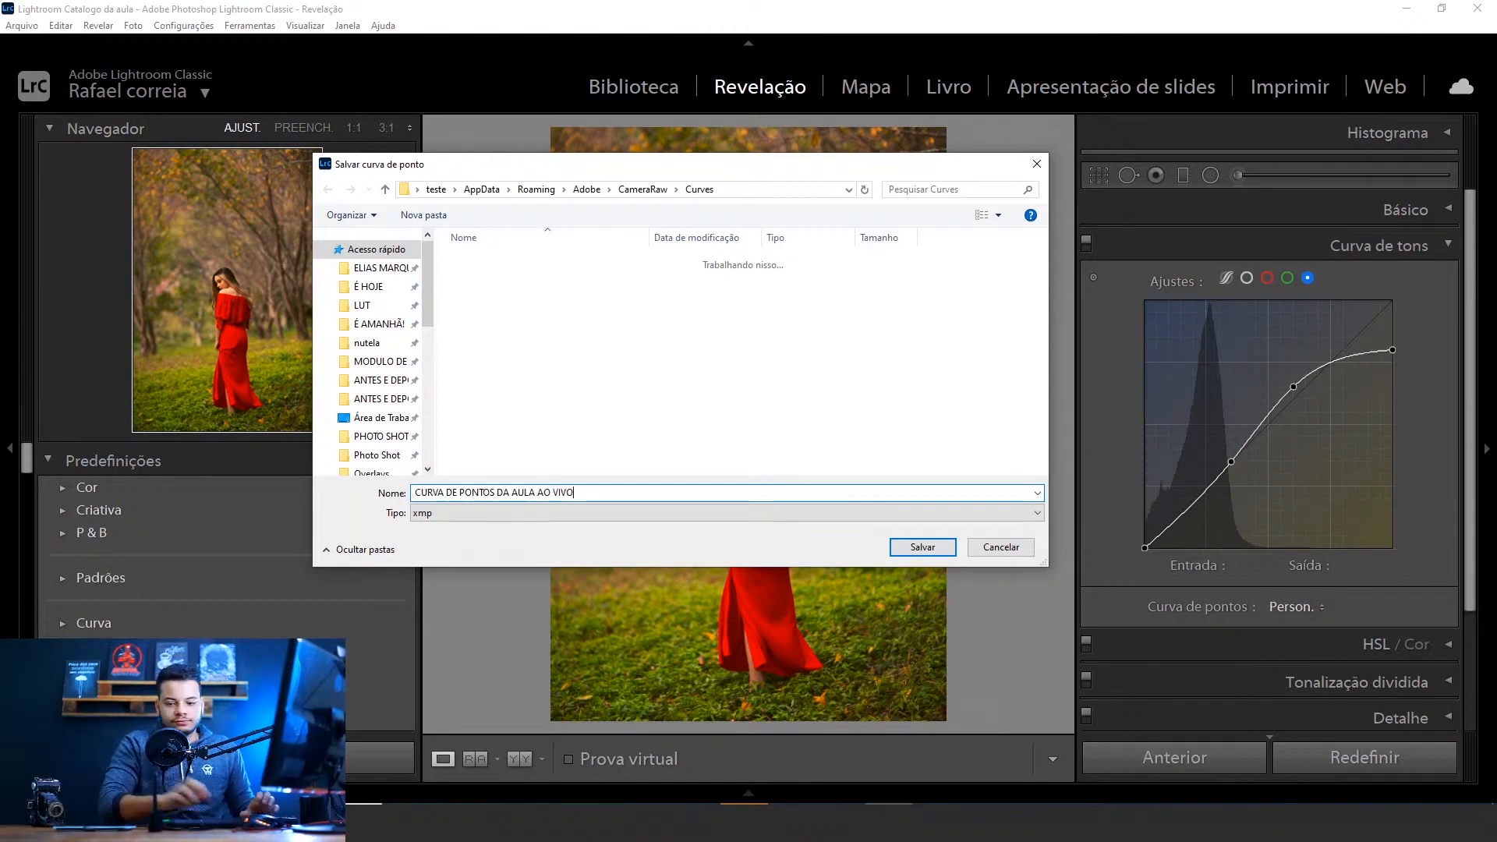
click(921, 547)
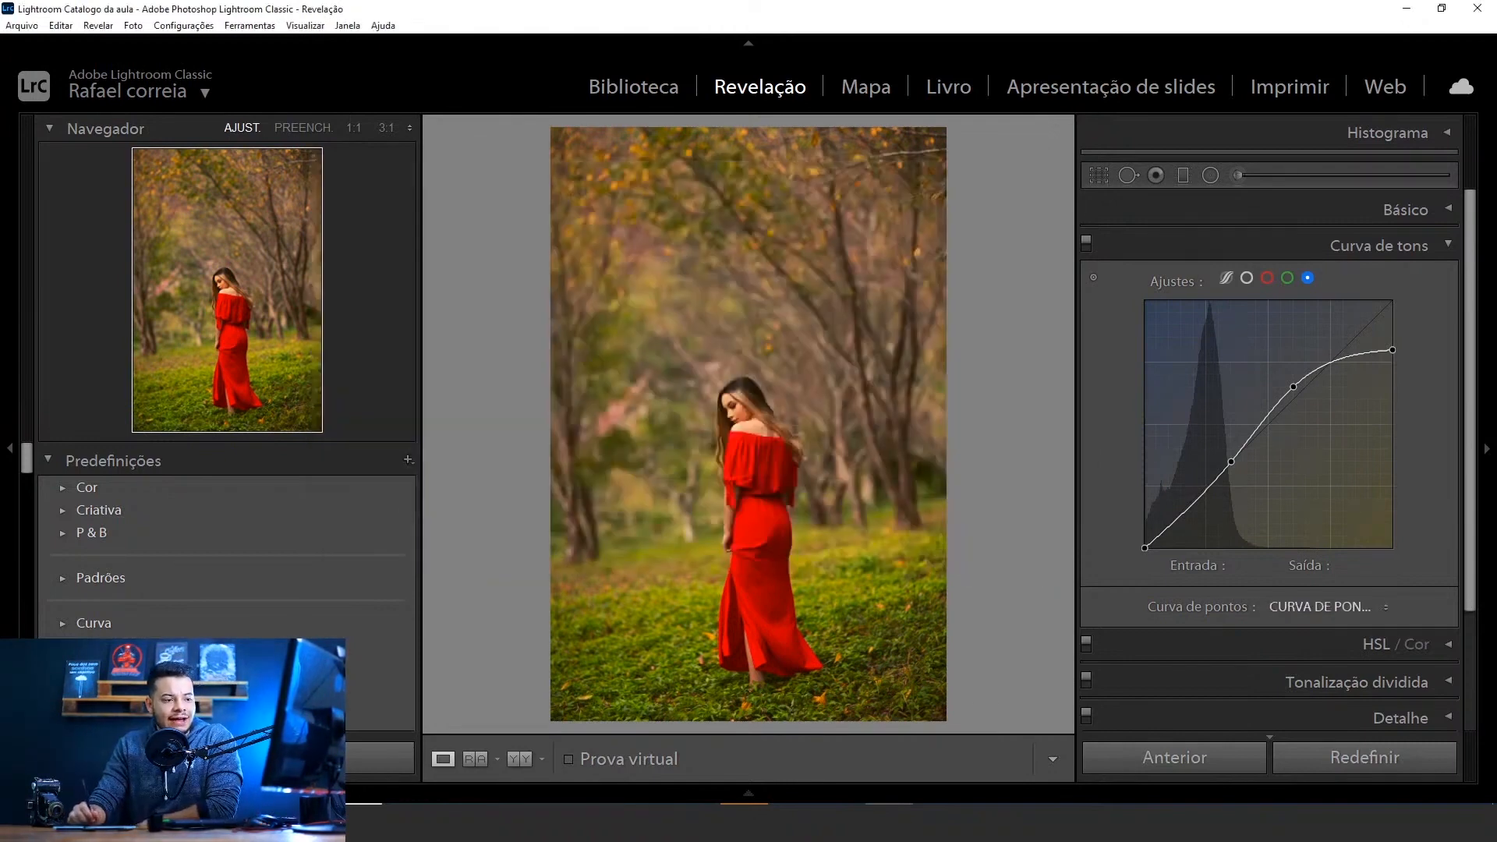
Open the close-up portrait _67A0431.dng from the filmstrip and apply the saved point curve CURVA DE PONTOS DA AULA AO VIVO to it
click(908, 797)
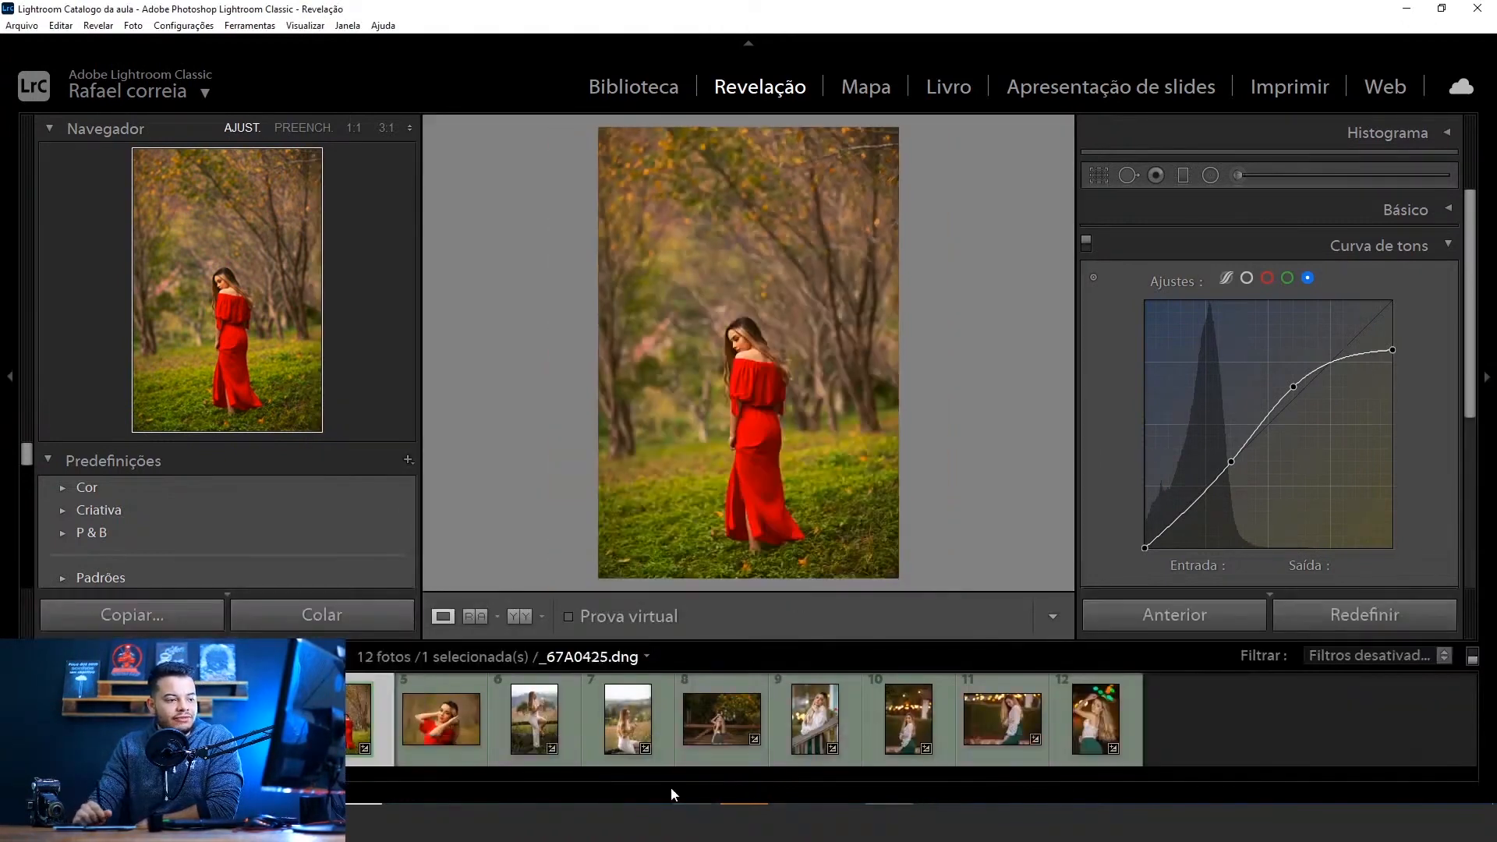
click(464, 761)
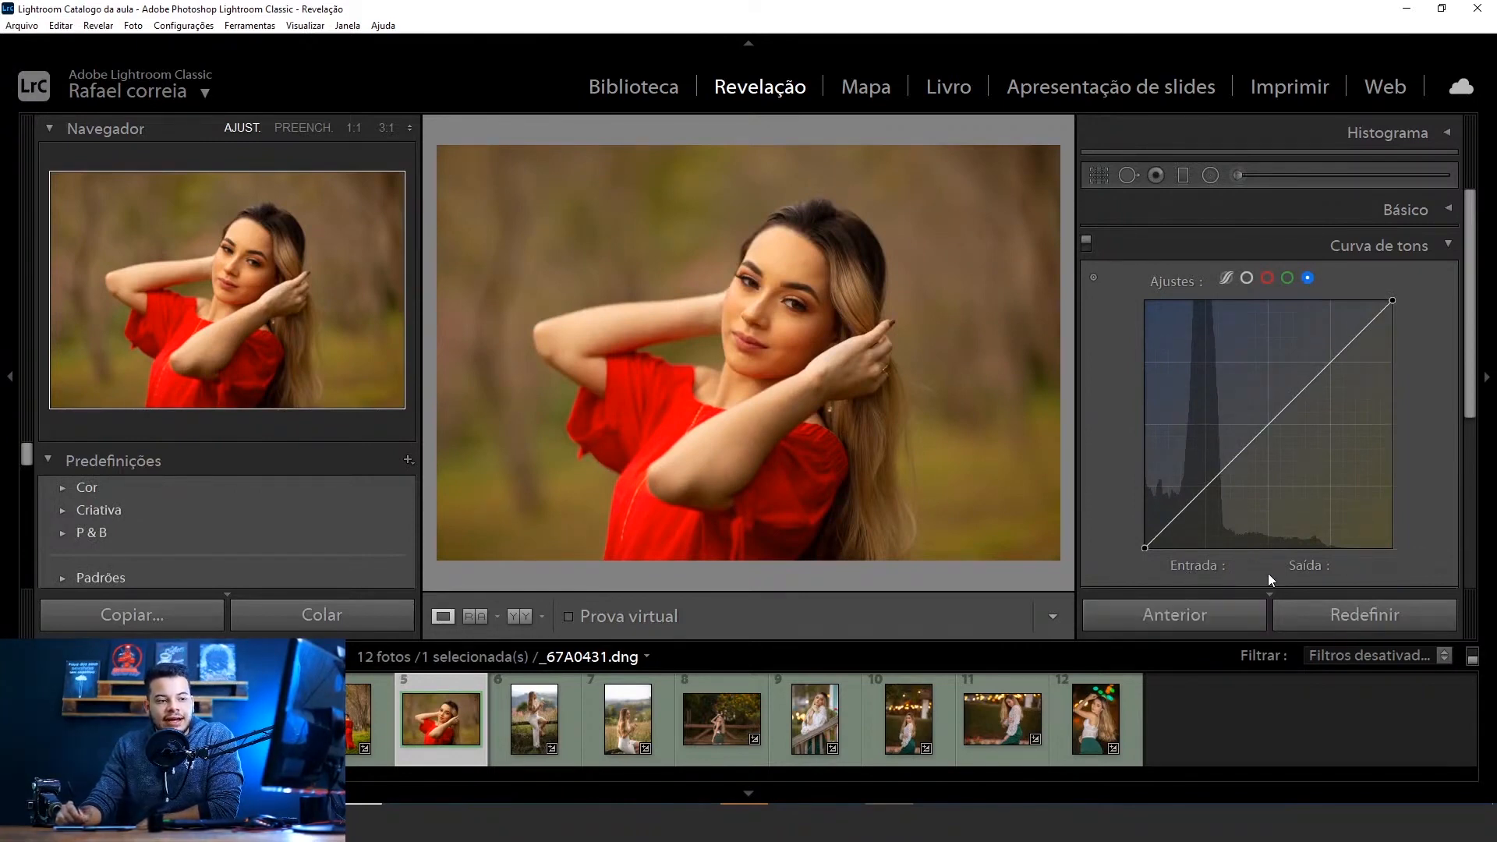
scroll(1424, 468, down, 3)
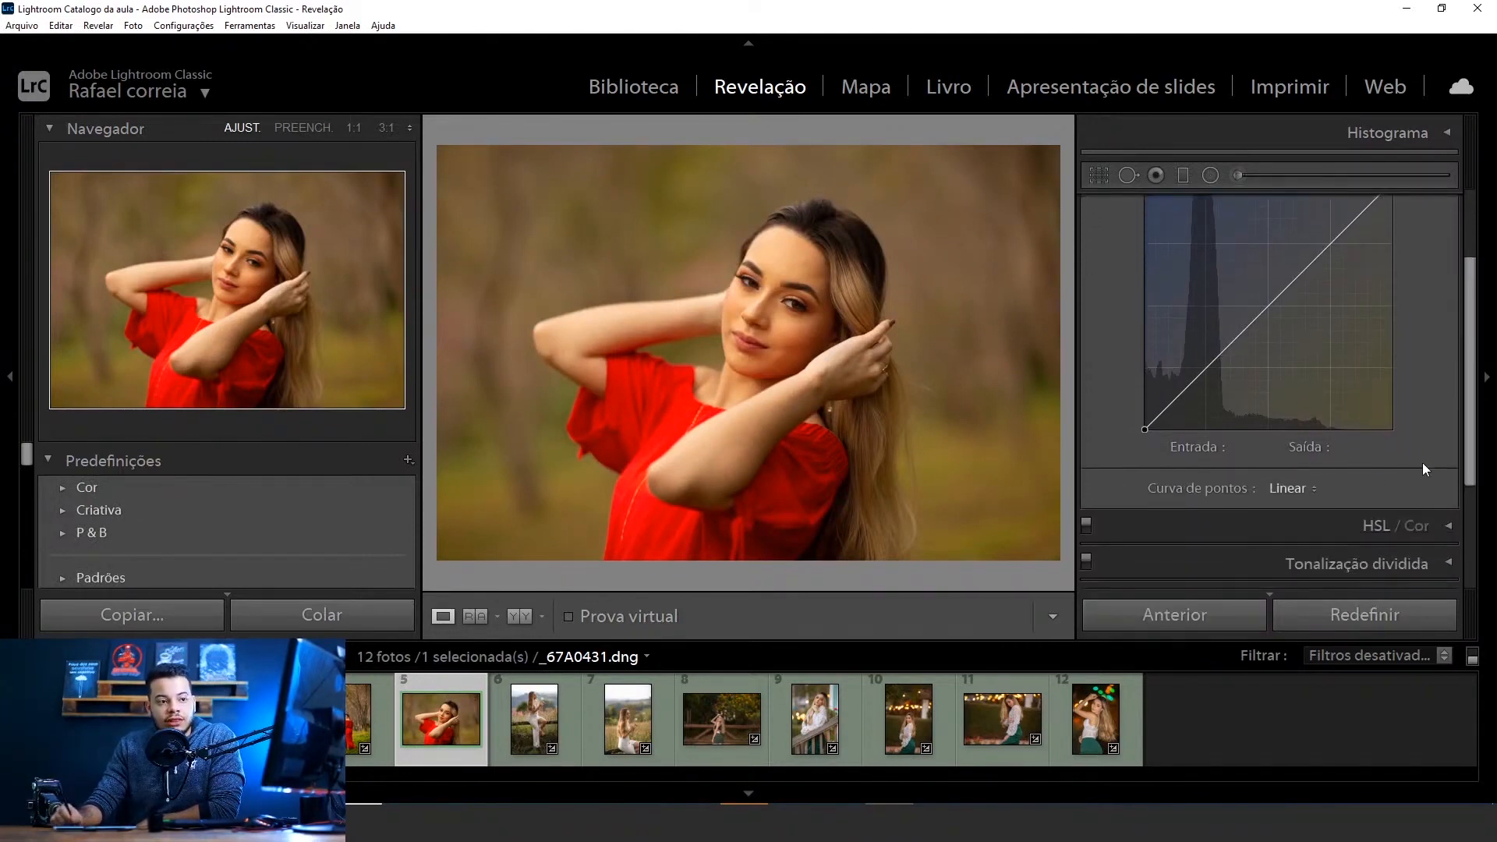
click(1288, 489)
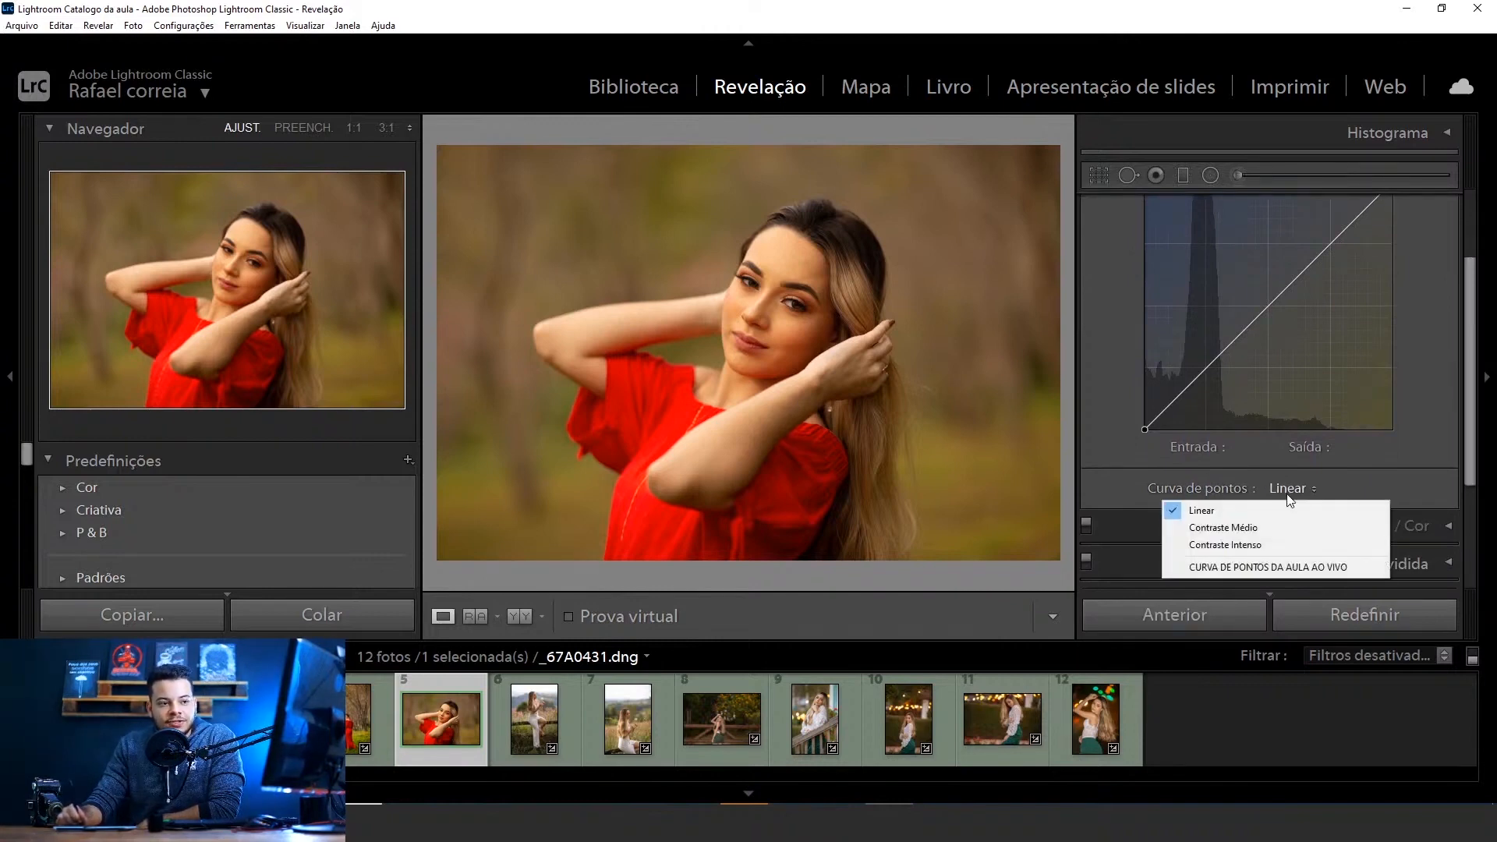
click(1232, 566)
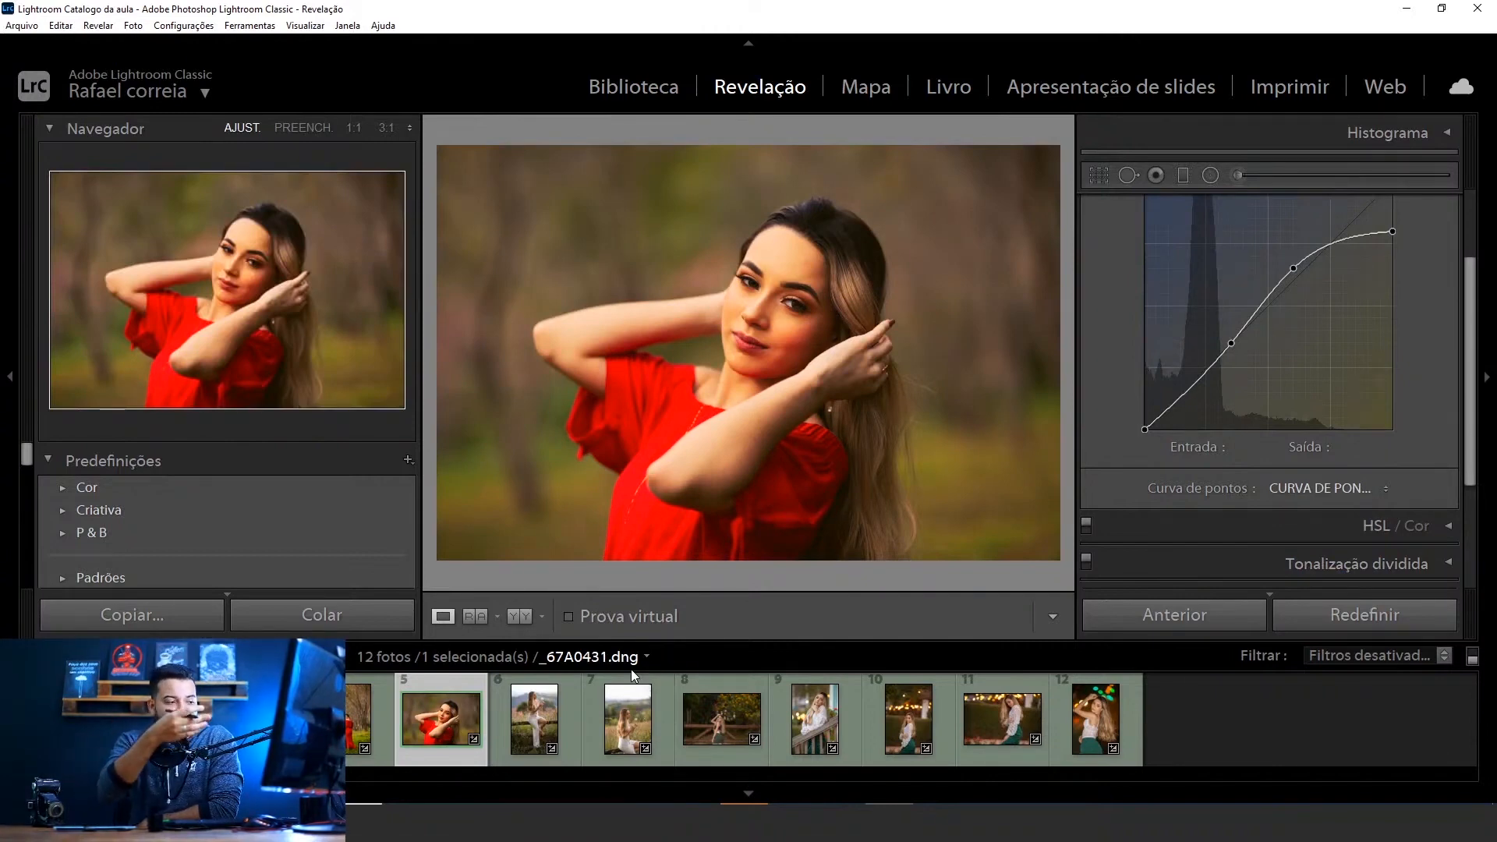
Fine-tune the close-up portrait's basic tone adjustments, and display its red channel curve
scroll(1459, 351, up, 3)
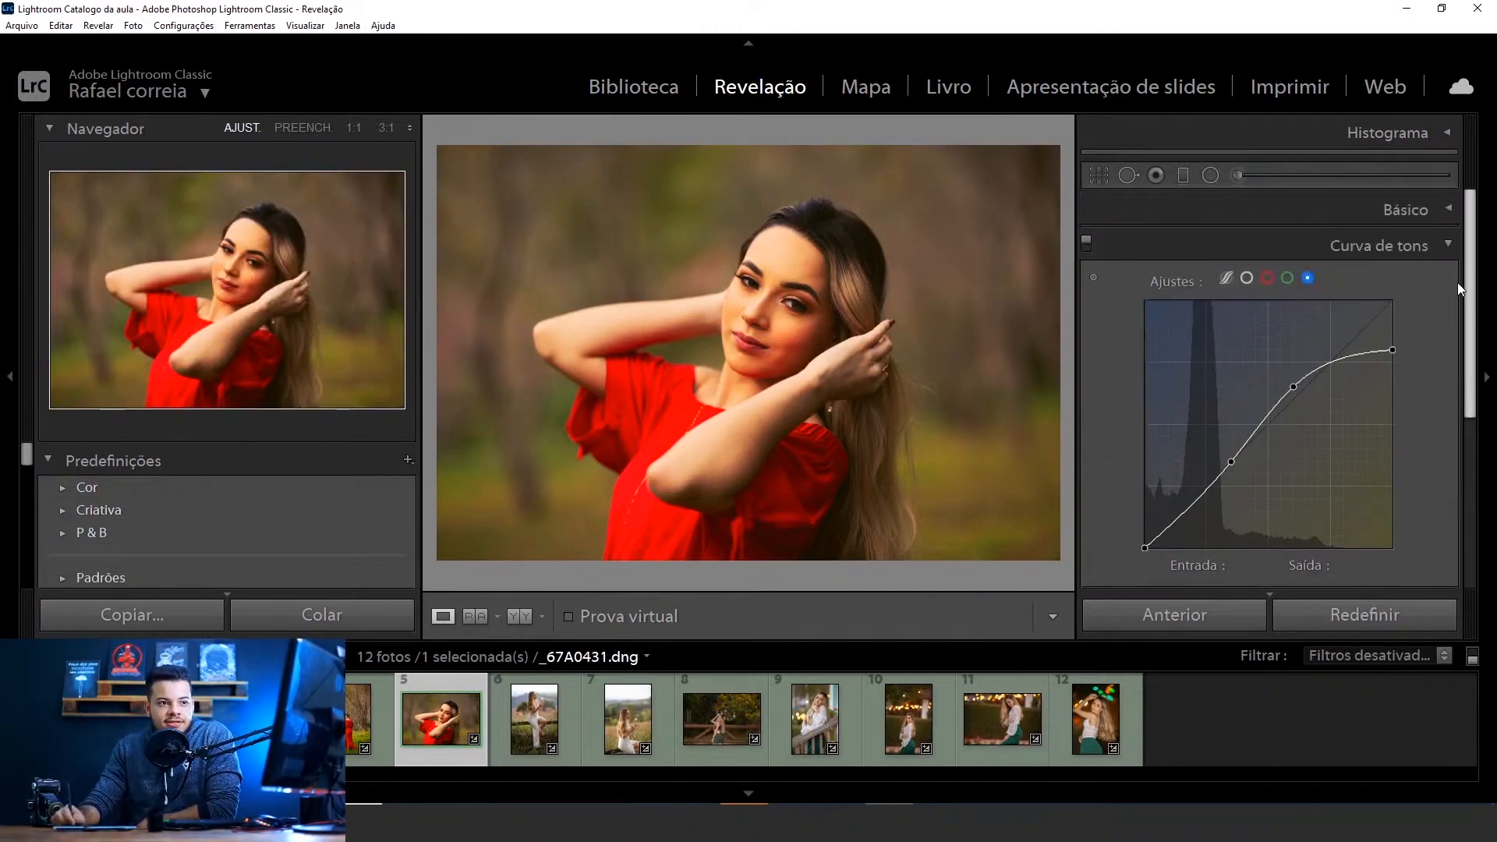
click(1412, 209)
drag(1301, 461, 1287, 562)
click(1412, 206)
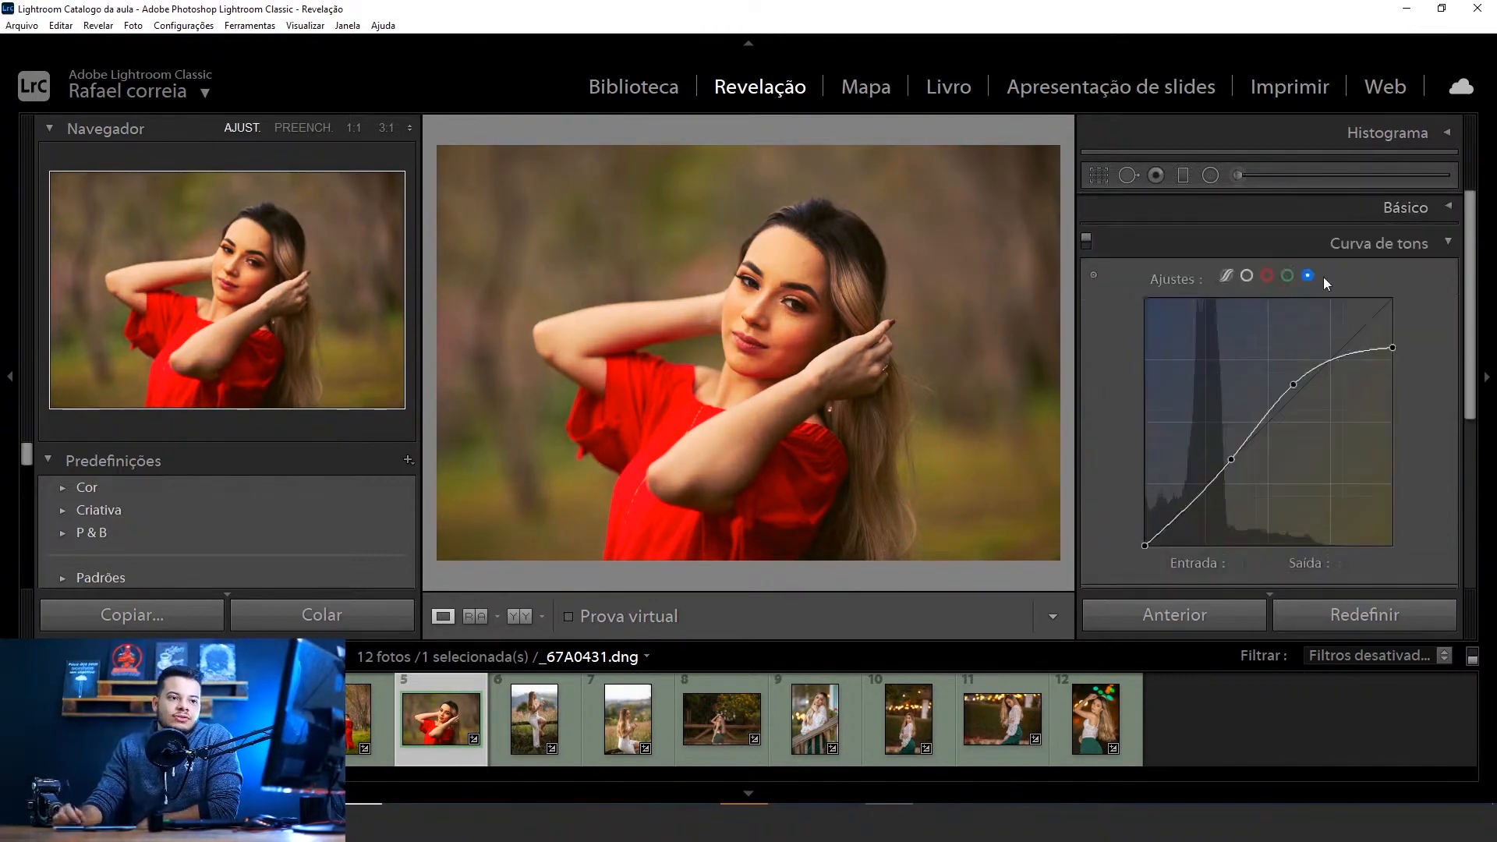
click(1266, 276)
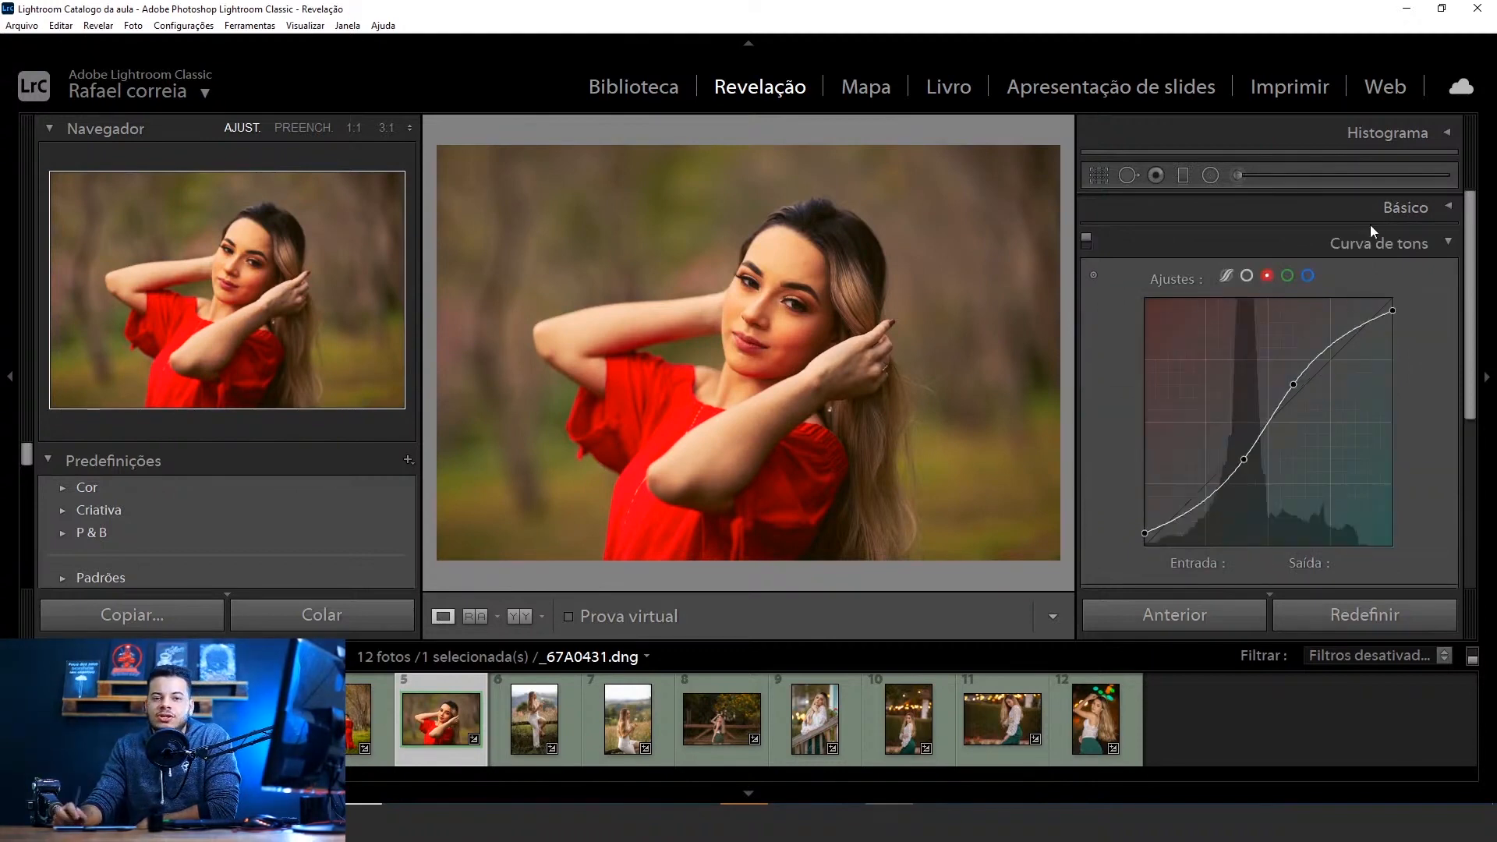